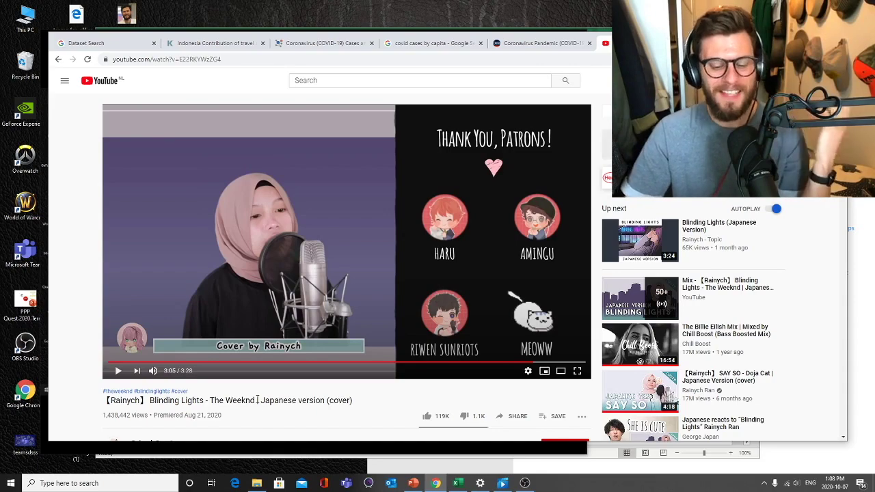
Switch to the PowerPoint presentation, start the slide show from the greeting slide and advance to the Agenda slide
left_click(413, 484)
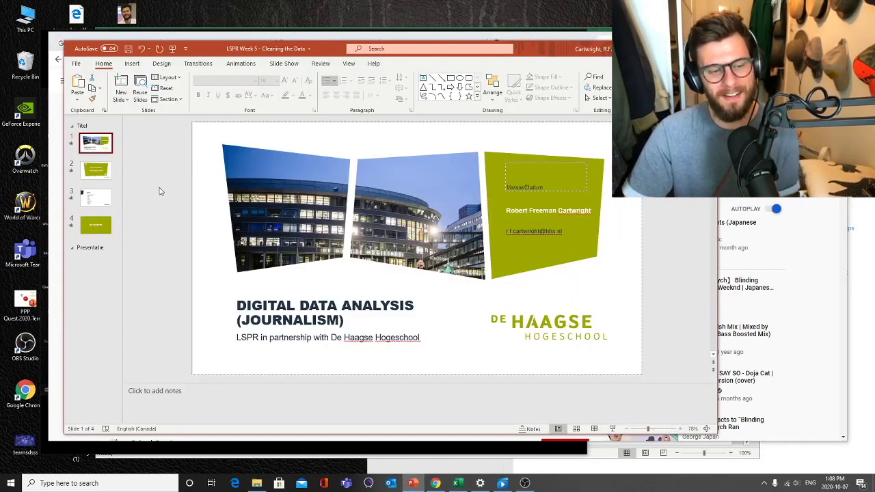
left_click(106, 171)
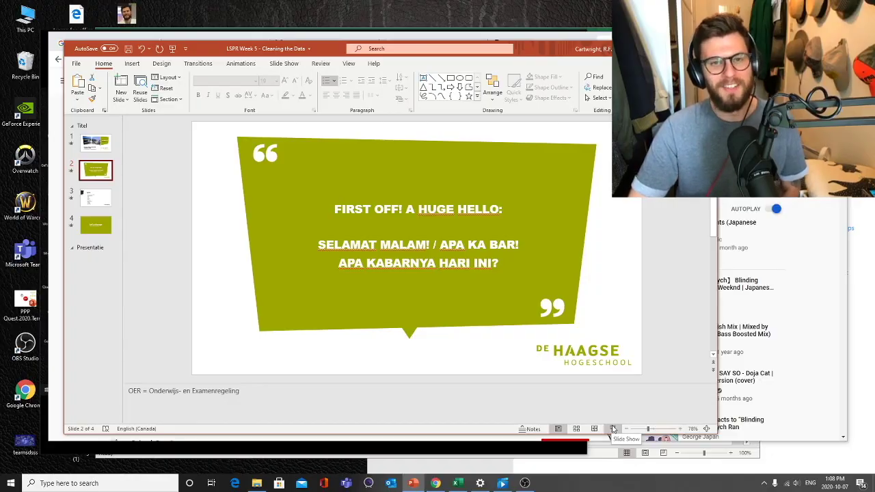
left_click(613, 429)
key("Right")
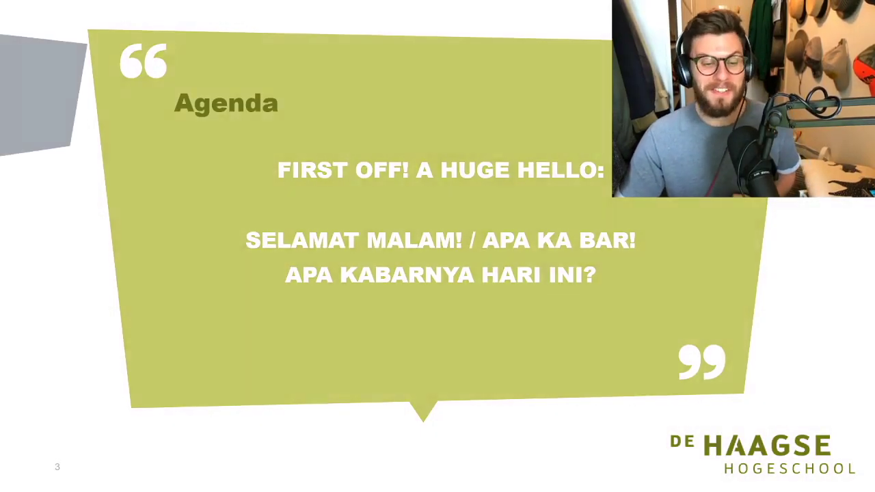
Reveal the Agenda slide's items one by one through Pivot Tables
key("Right")
key("Right")
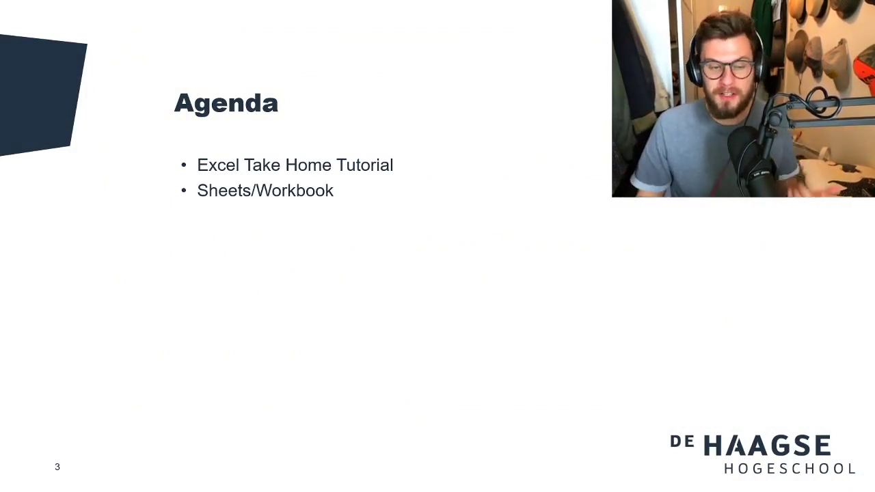
key("Right")
key("Right")
key("Right")
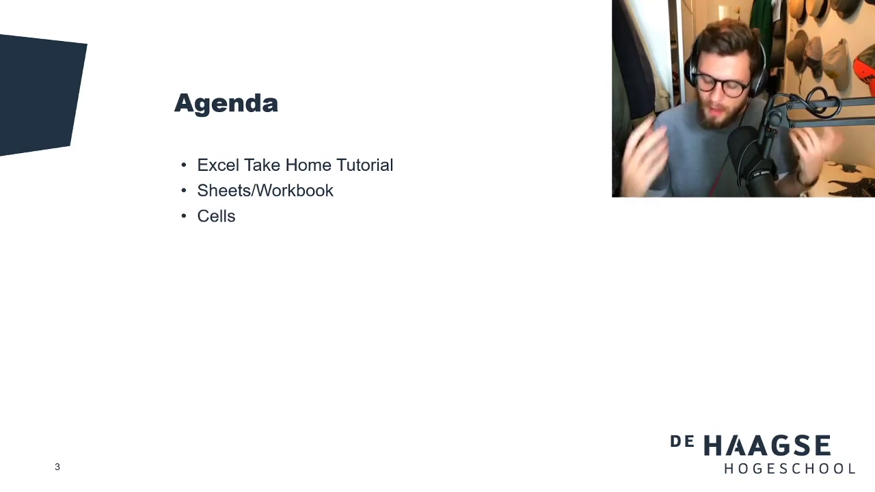
key("Right")
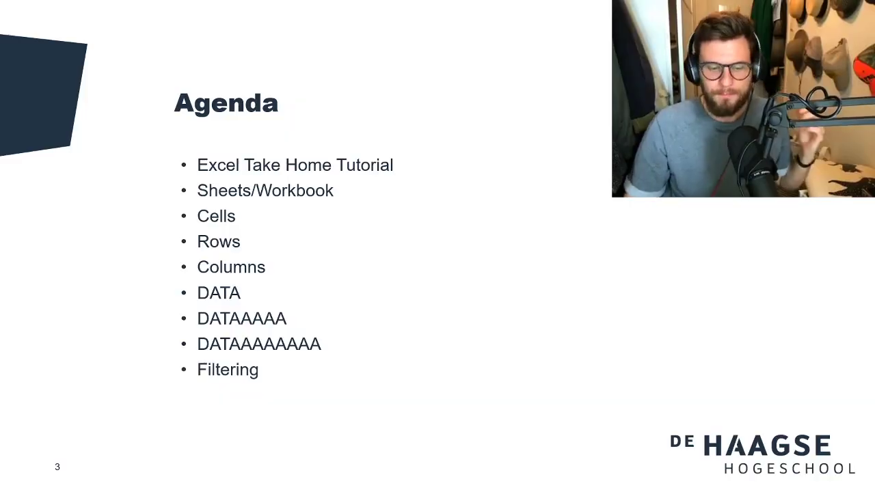
key("Right")
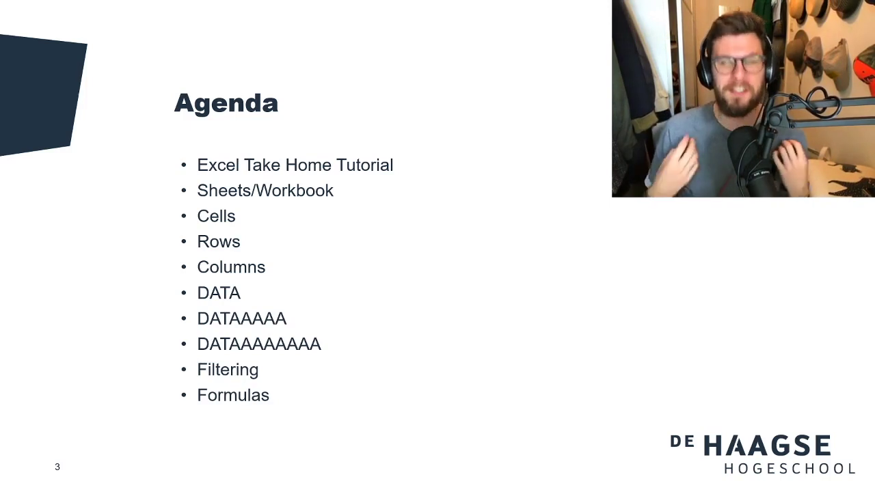
key("Right")
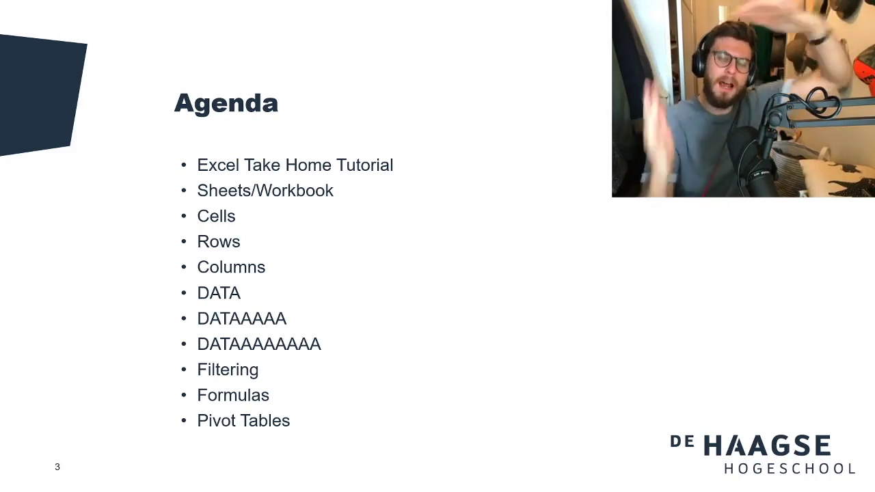
Step the Agenda slide back to the Sheets/Workbook item
key("Left")
key("Left")
key("Left")
key("Left")
key("Left")
key("Left")
key("Left")
key("Left")
key("Left")
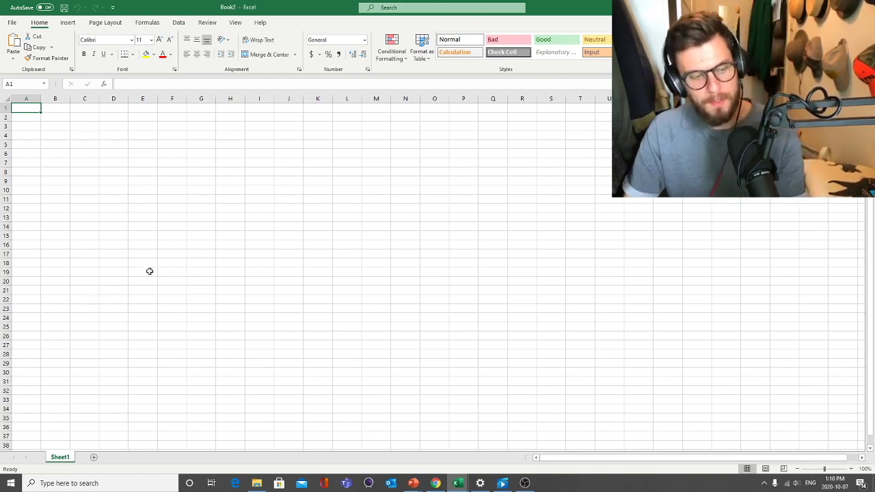
Add a second worksheet to the Excel workbook and enter "Data in sheet 1" in cell I15 of Sheet1
left_click_drag(104, 158, 207, 179)
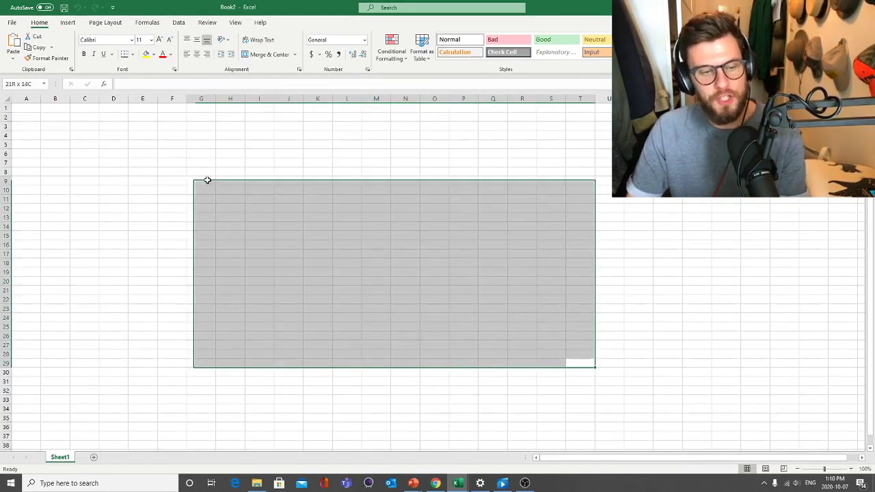
left_click(94, 458)
left_click(249, 238)
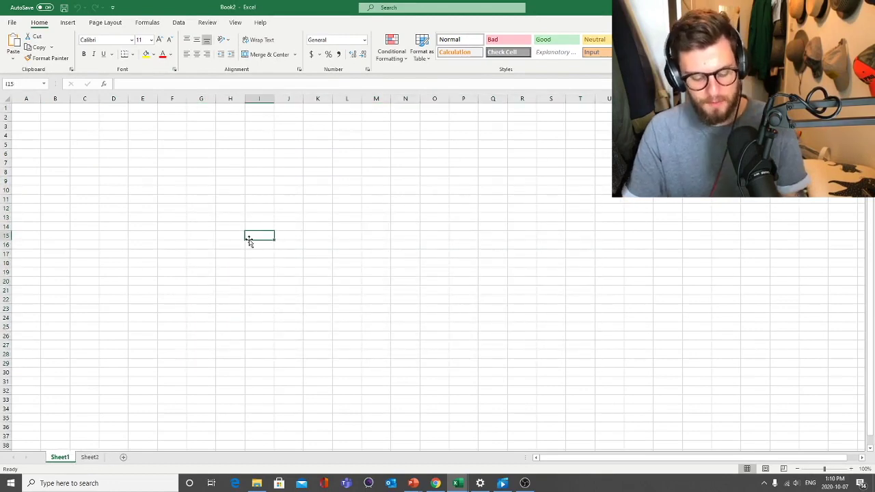
type("Sr")
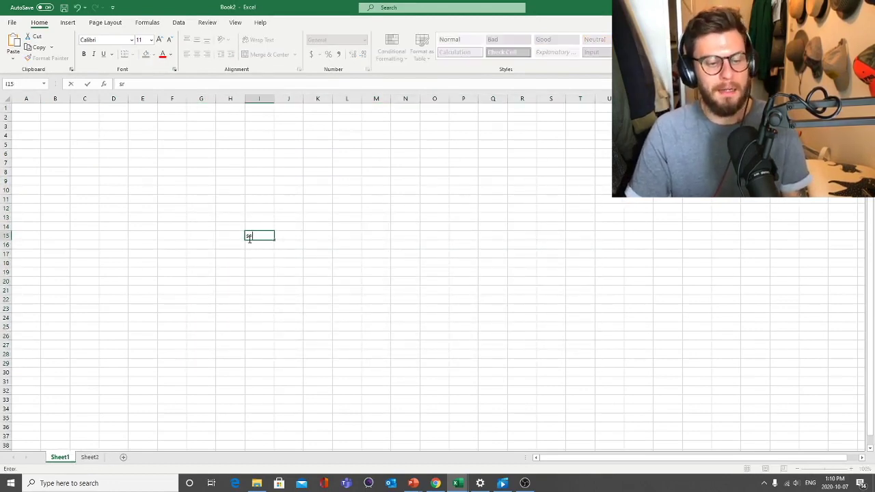
key("BackSpace")
type("Data in sheet 1")
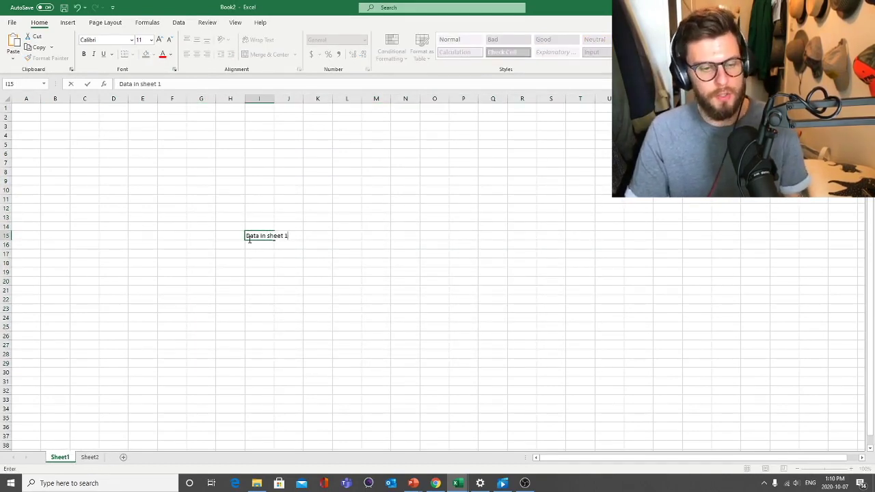
left_click(289, 280)
Fill scattered cells of Sheet2 with sample text and numbers such as "asd a", "asd", 4563, 5 and 456
left_click(90, 458)
left_click(231, 272)
type("asd a")
left_click(267, 288)
type("asd")
left_click(260, 327)
type("asd")
left_click(238, 347)
type("4563")
left_click(260, 364)
type("5")
left_click(291, 373)
type("456")
left_click(411, 373)
type("5")
left_click(407, 318)
left_click(143, 290)
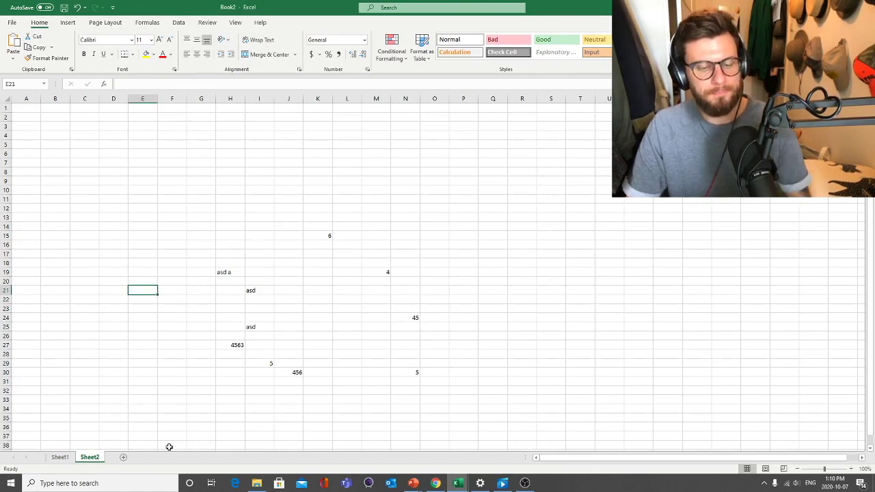
Compare the contents of Sheet1 and Sheet2, ending on the data area of Sheet1
left_click(59, 458)
left_click(87, 458)
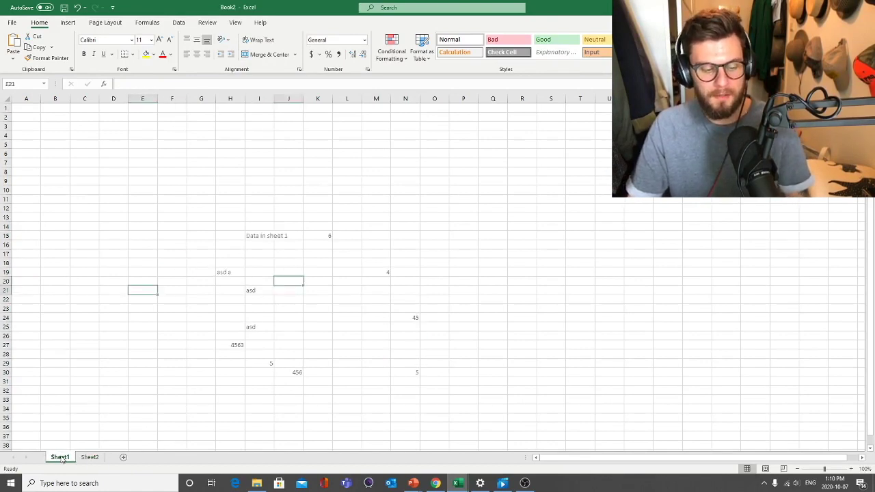
left_click(59, 458)
left_click(191, 204)
left_click_drag(190, 203, 322, 336)
Clear all the sample entries from Sheet2 within the range F10 to O32
left_click(90, 458)
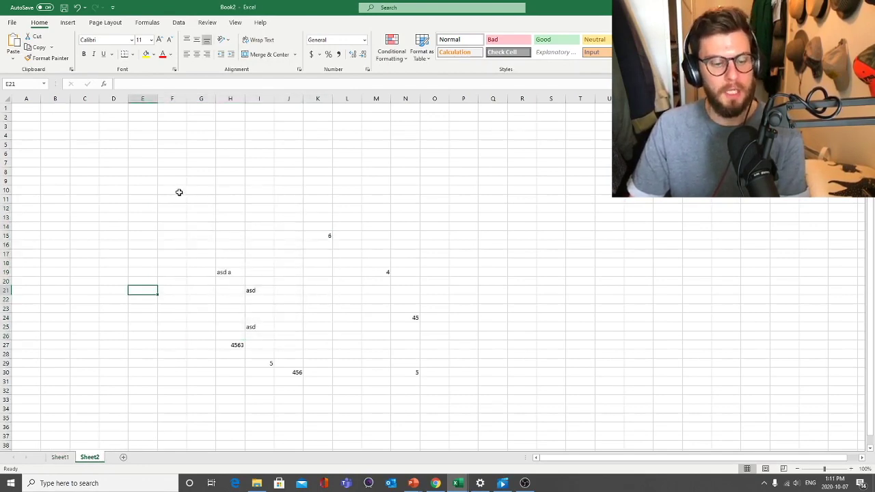
left_click_drag(180, 191, 444, 393)
key("Delete")
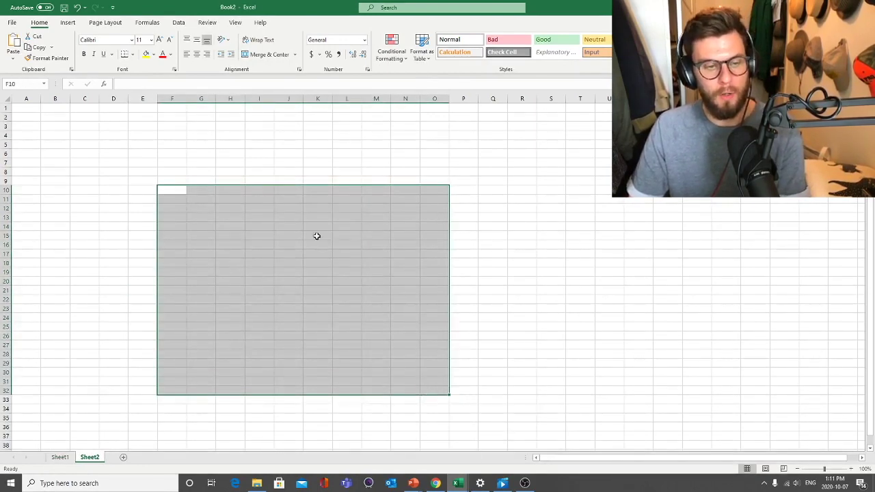
Return to the PowerPoint slide show and reveal the Cells item on the Agenda slide
left_click(240, 126)
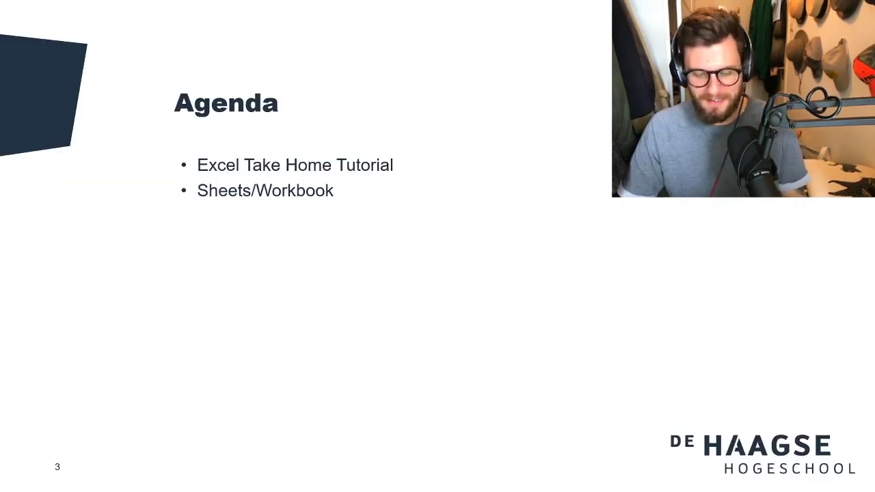
key("Right")
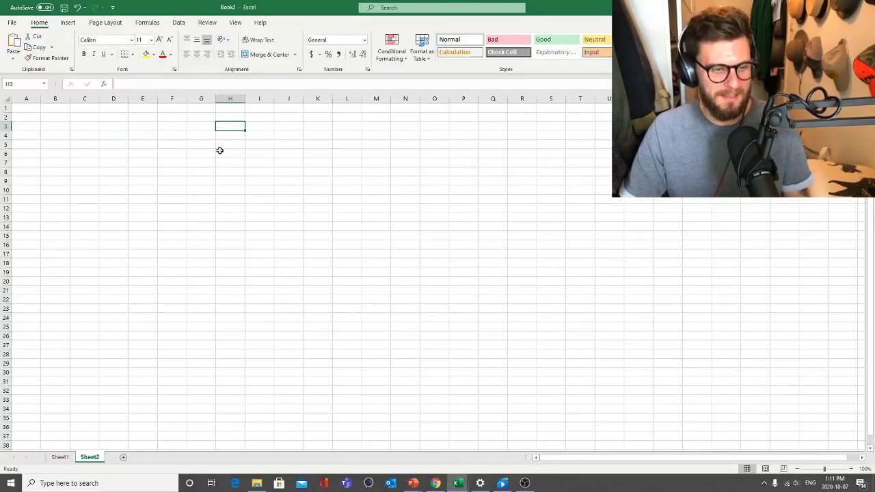
Move the active cell around the empty grid of Sheet2 in Excel cell by cell, ending on J7
left_click(172, 135)
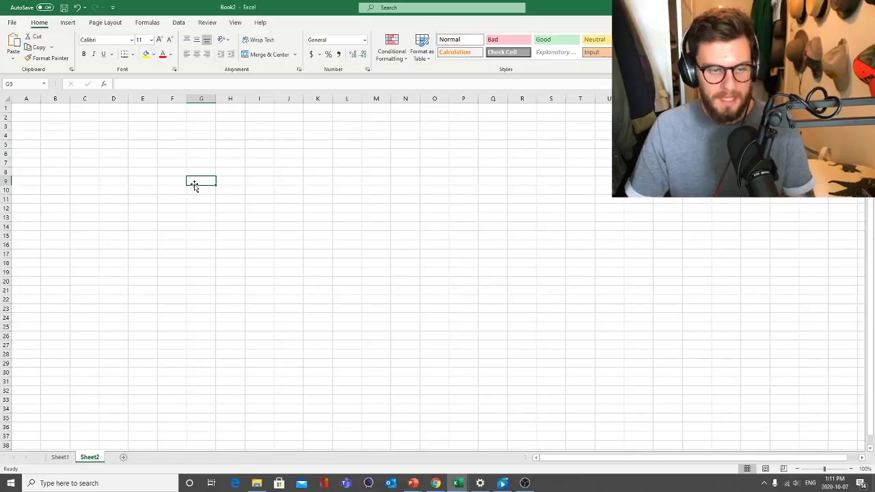
key("Up")
key("Left")
key("Left")
key("Down")
key("Down")
key("Down")
key("Right")
key("Right")
key("Right")
key("Left")
key("Up")
key("Up")
key("Up")
key("Up")
key("Right")
key("Right")
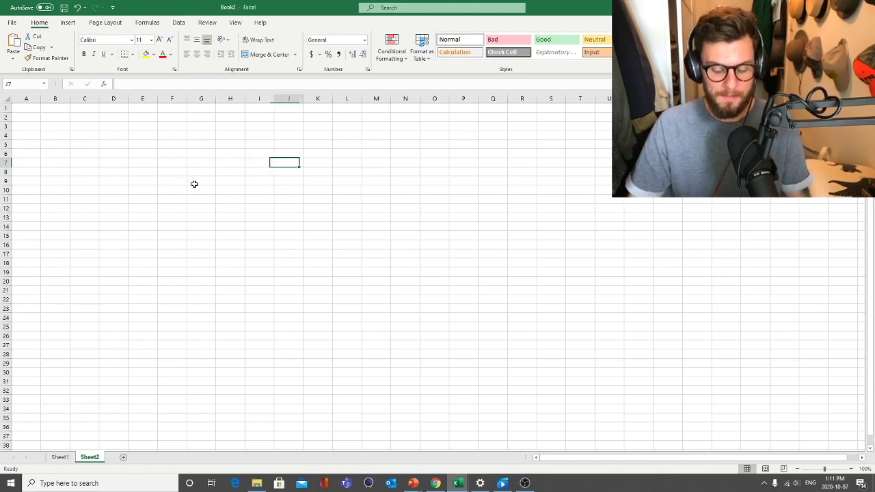
key("Right")
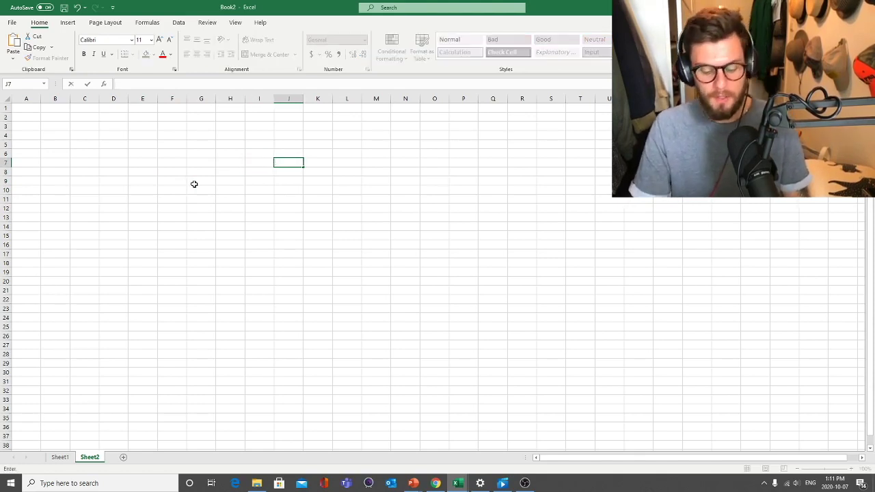
Enter the header "Total KPOP tracks I listened to:" in J7 with column J widened, and "Date" in I7
type("Total")
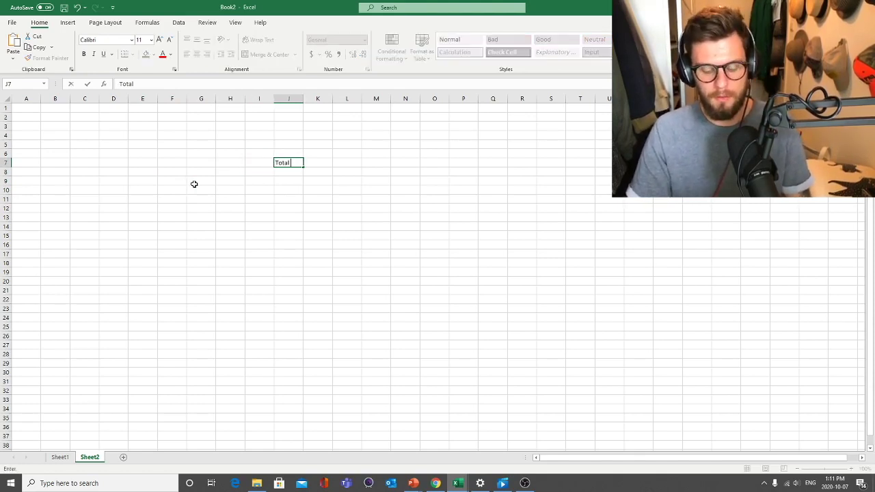
type(" KPOP tracks ")
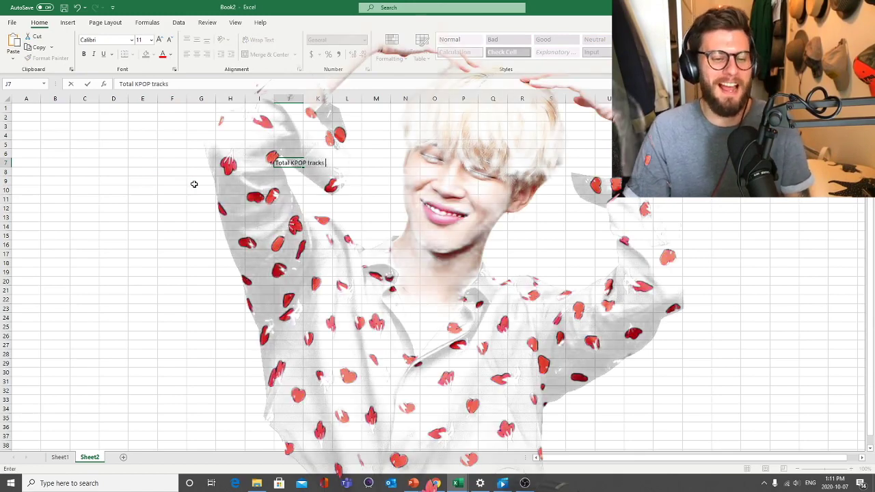
type("I listened to :")
key("ctrl+Return")
key("Left")
type("D")
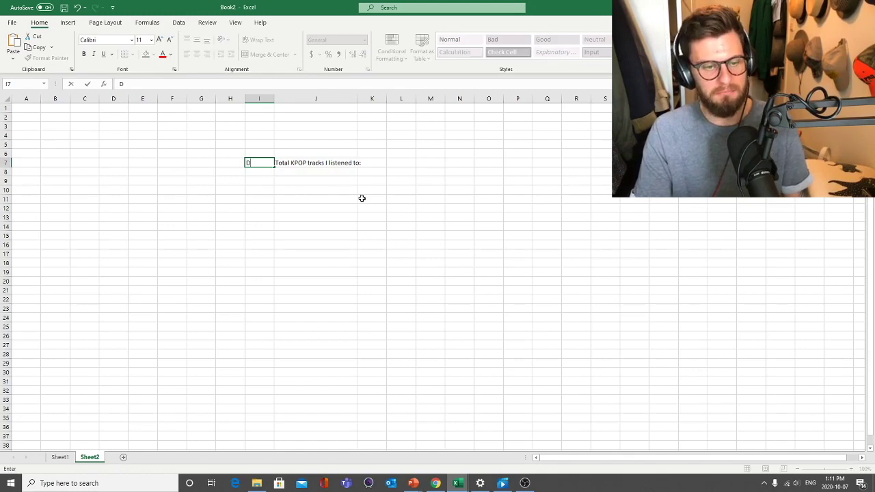
type("ate")
key("Return")
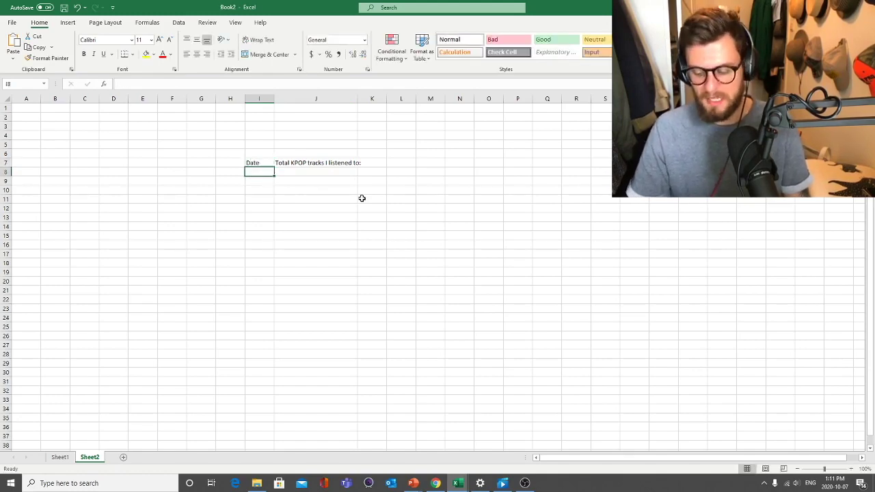
Record October 6 in I8 with a track count of 56 in J8
type("Octobner")
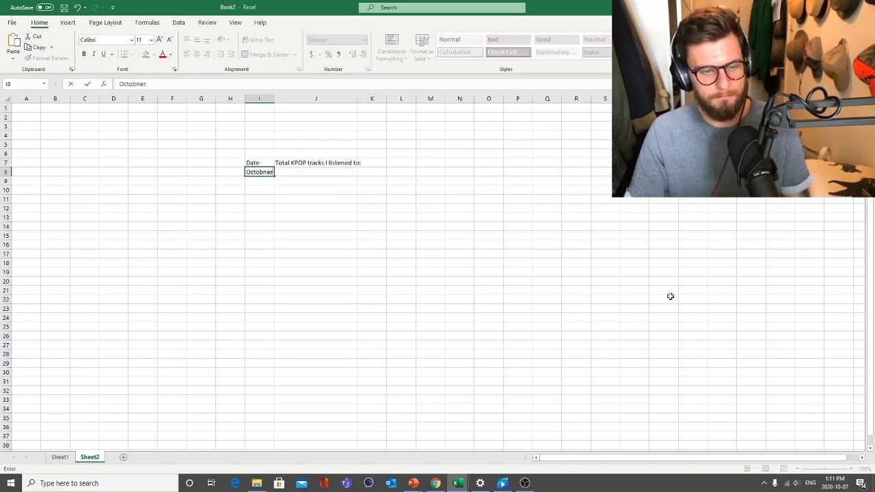
type("er 6")
key("Return")
key("Up")
key("Up")
key("Right")
key("Down")
type("56")
key("Return")
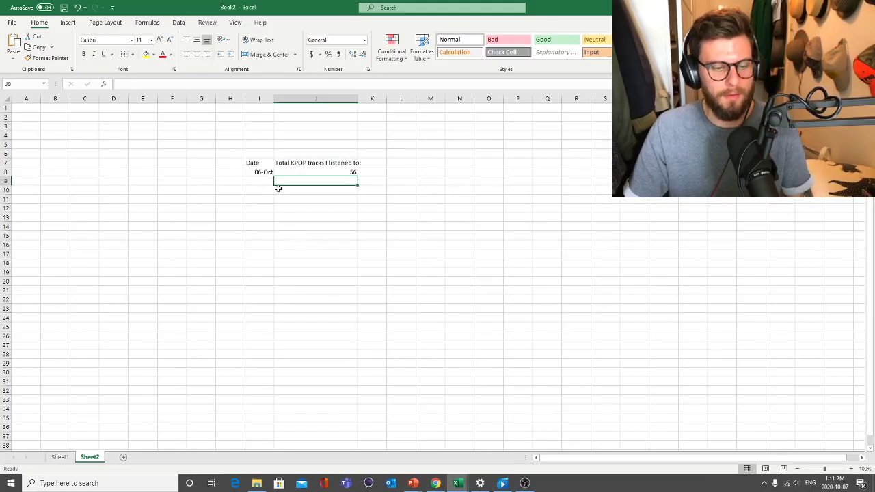
Record October 7 in I9 with a track count of 45 in J9
left_click(262, 182)
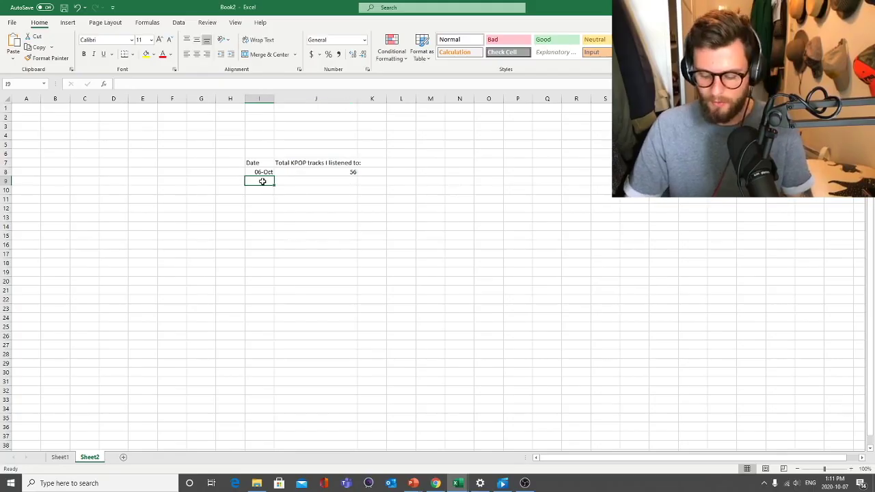
type("October 7")
key("Tab")
type("455")
key("BackSpace")
key("Return")
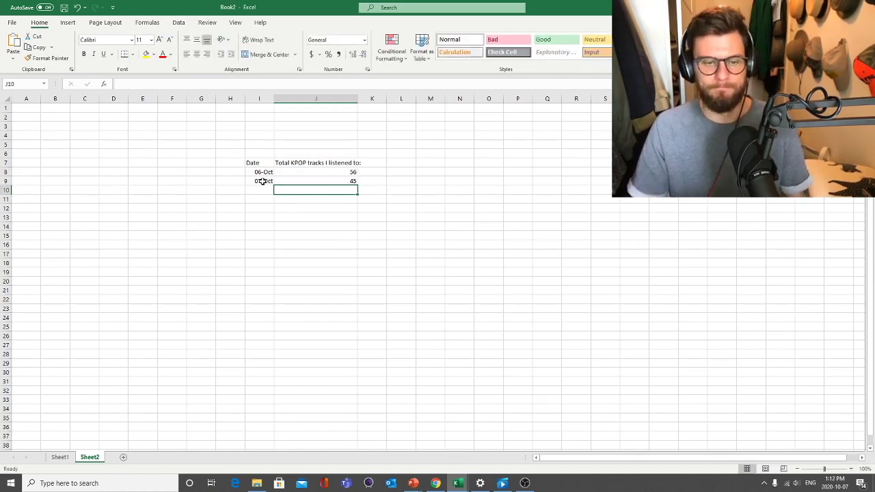
Open the Quick Analysis options for the dates in I8:I9, dismiss them and undo the paste attempt at G8
left_click_drag(264, 172, 263, 181)
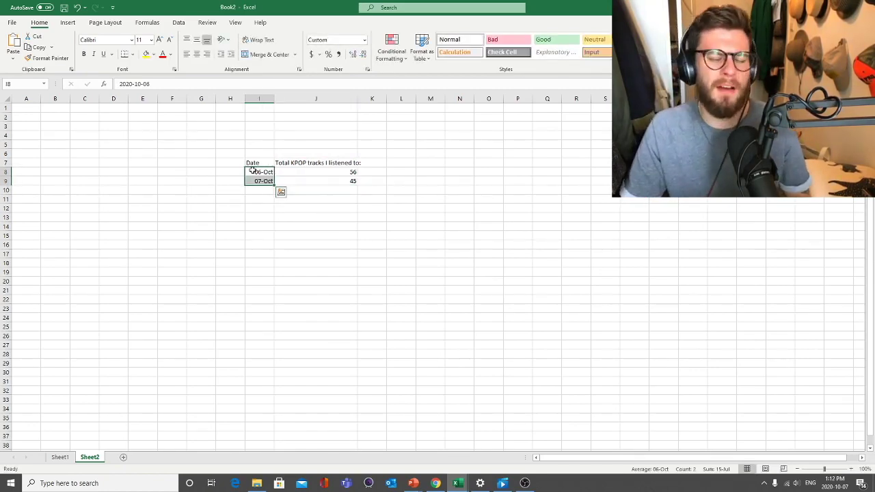
key("ctrl+q")
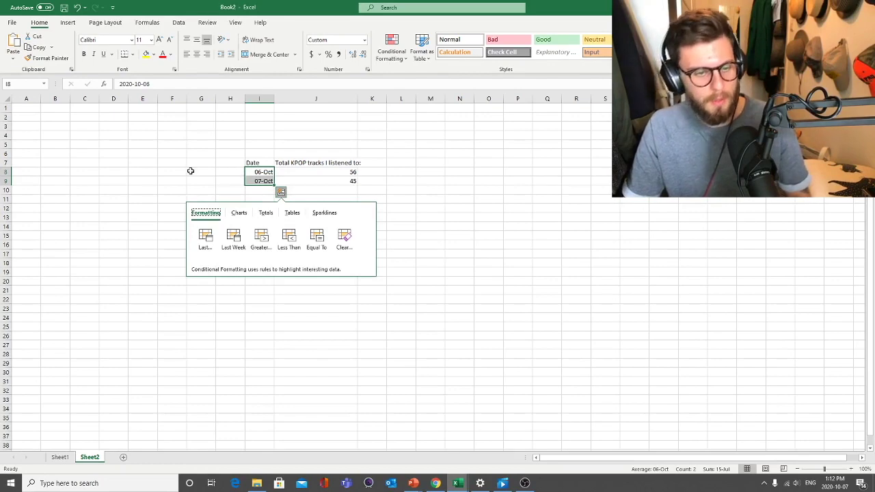
left_click(201, 172)
key("ctrl+v")
key("ctrl+z")
Examine the dates in I8:I9 and the first track count in J8
left_click(277, 172)
left_click_drag(264, 172, 264, 181)
left_click(316, 171)
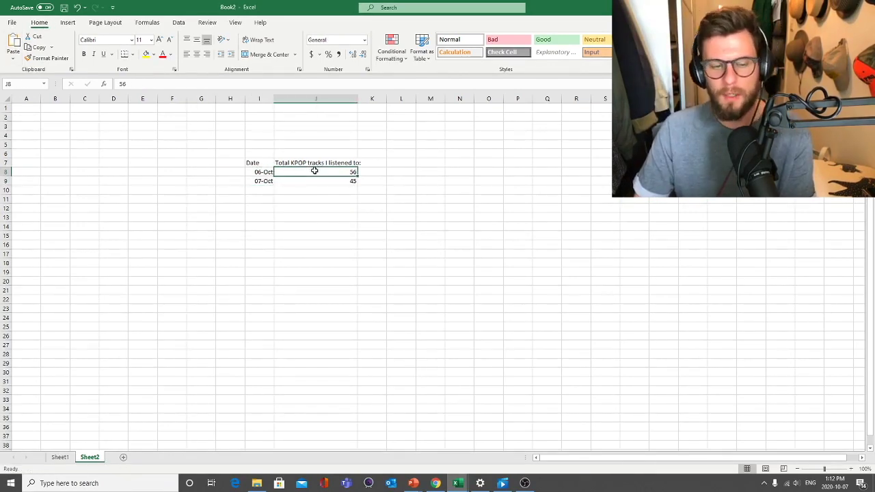
left_click(260, 171)
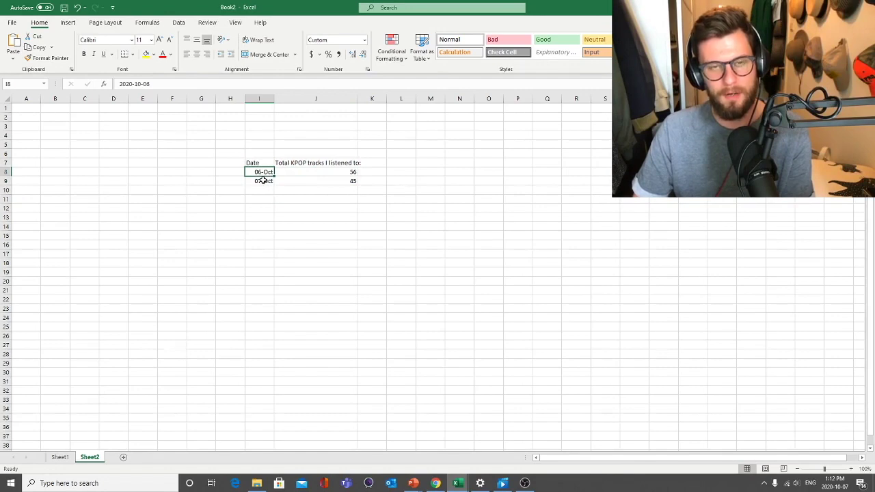
left_click(412, 163)
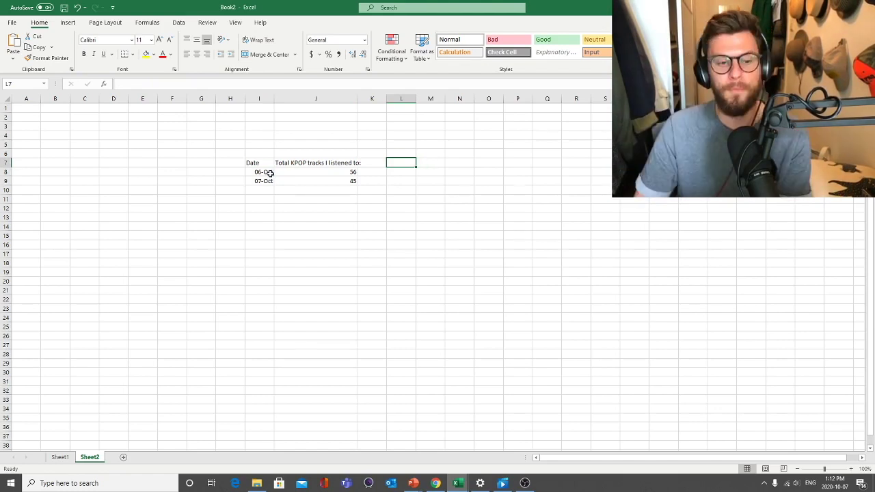
Extend the daily date series from I8:I9 down to I34 and clear the added dates in I10:I34
left_click_drag(268, 172, 265, 179)
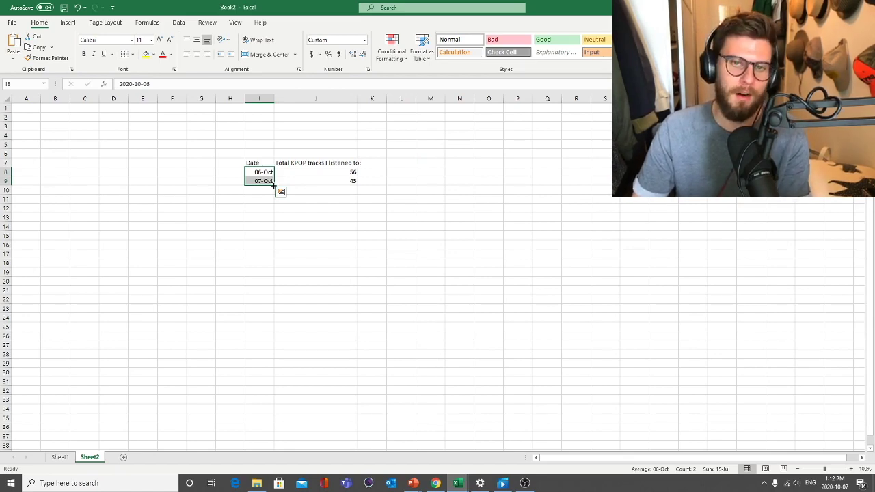
left_click(236, 190)
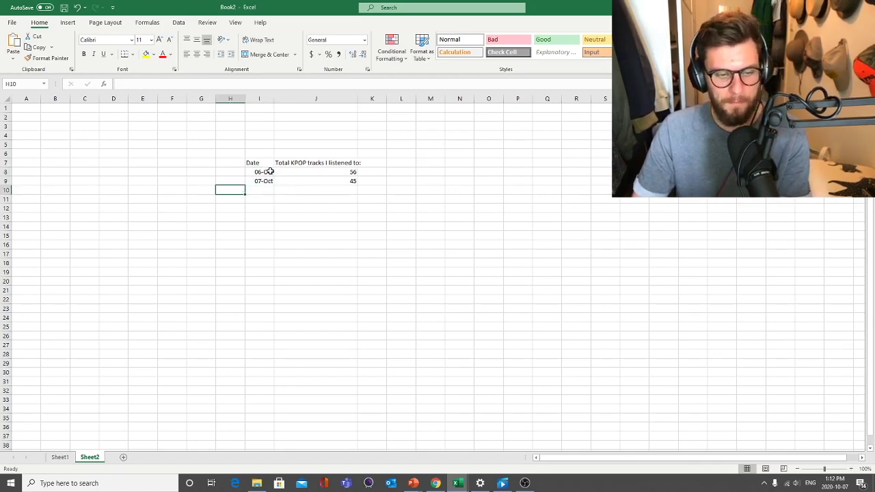
left_click_drag(268, 171, 268, 181)
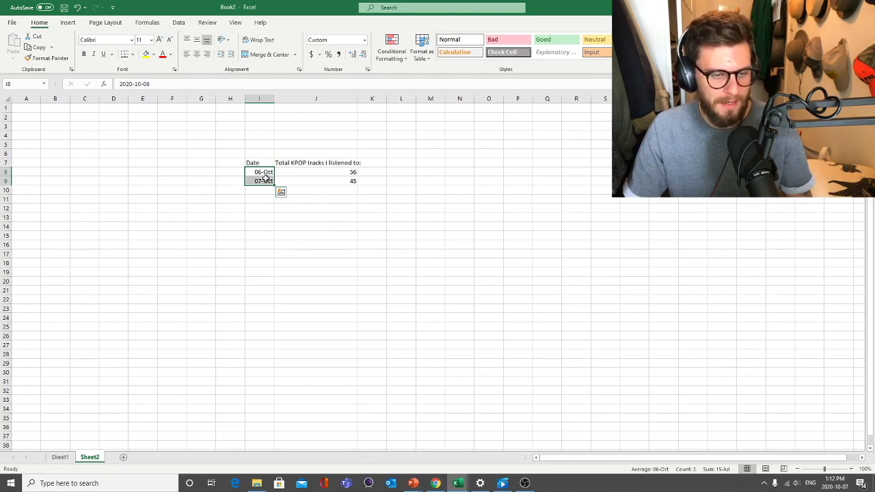
left_click_drag(273, 186, 272, 413)
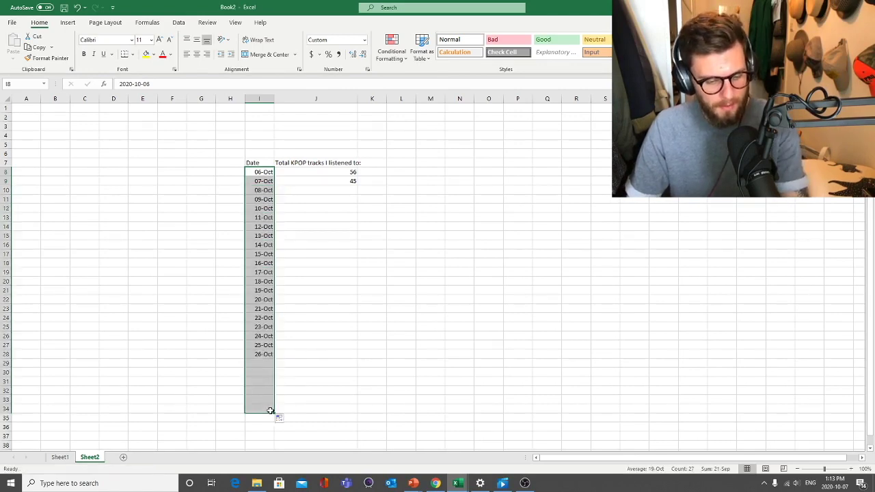
left_click(339, 192)
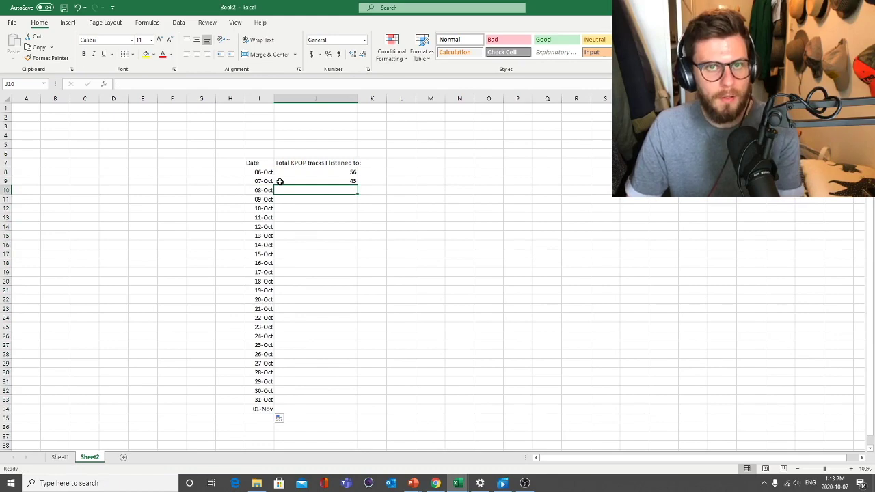
left_click_drag(268, 192, 274, 407)
key("Delete")
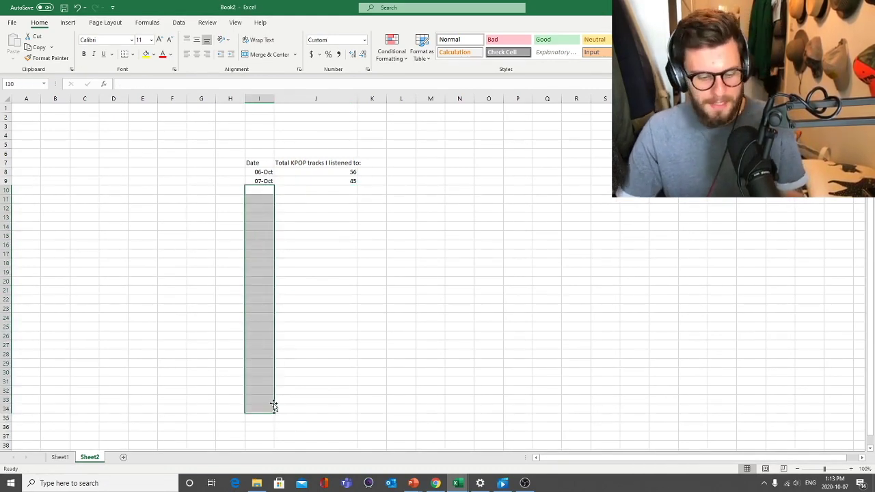
left_click(436, 483)
key("ctrl+Tab")
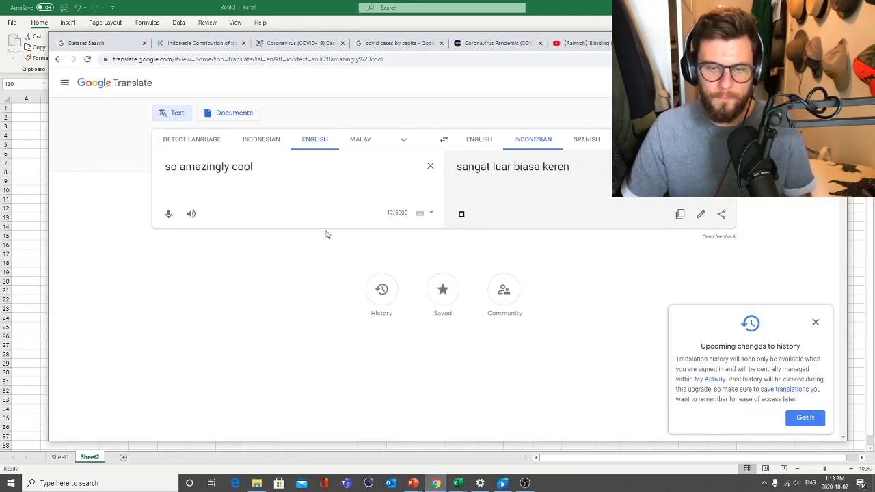
key("alt+Tab")
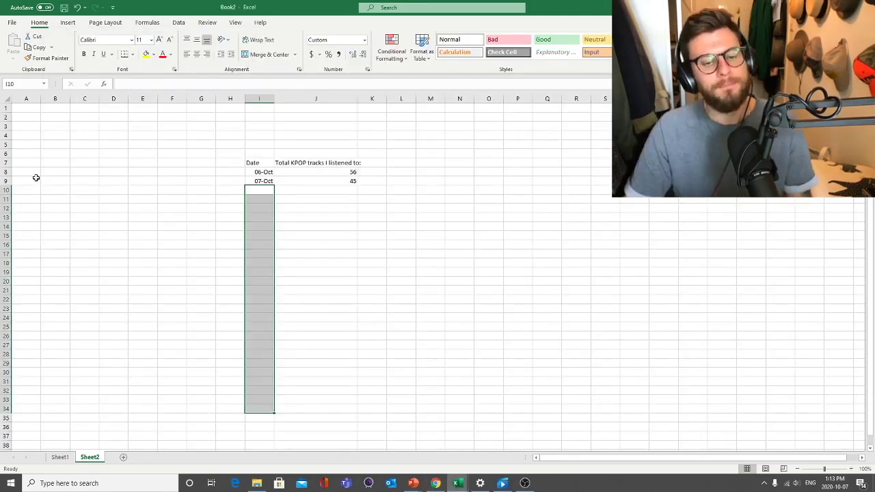
Examine the entries in I8:J9 and the Date header in I7
left_click(267, 172)
left_click(328, 190)
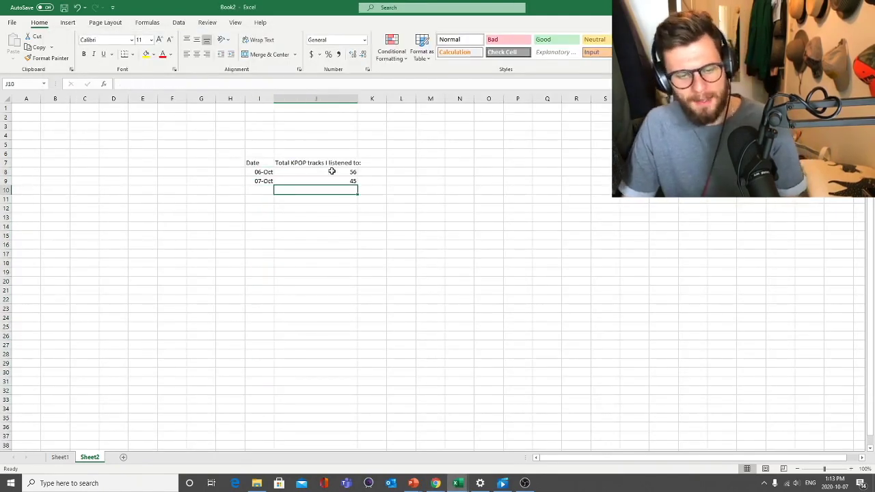
left_click_drag(264, 172, 330, 180)
left_click(250, 162)
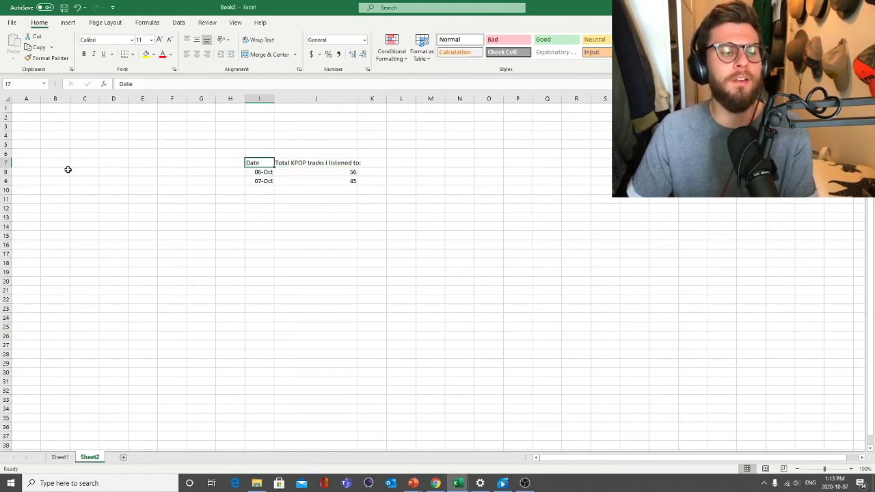
Highlight the whole of row 7 to examine how a row runs across the sheet
left_click(6, 163)
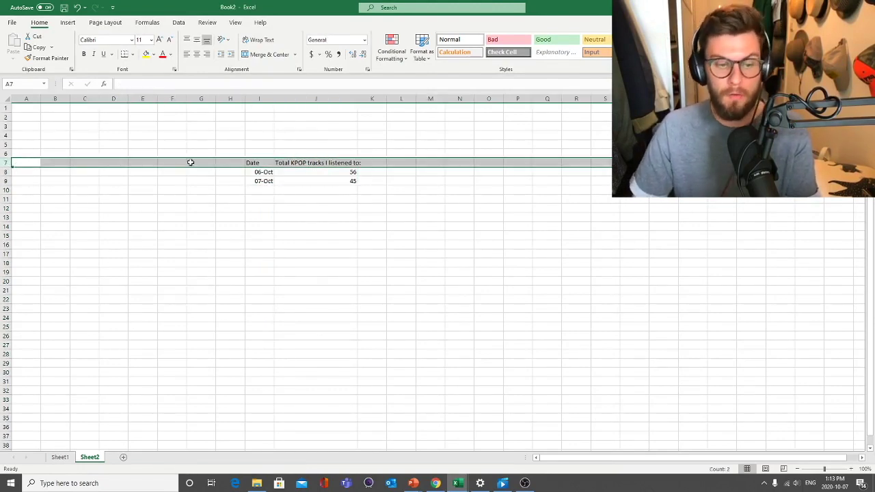
left_click(5, 160)
left_click(62, 162)
left_click_drag(27, 163, 602, 163)
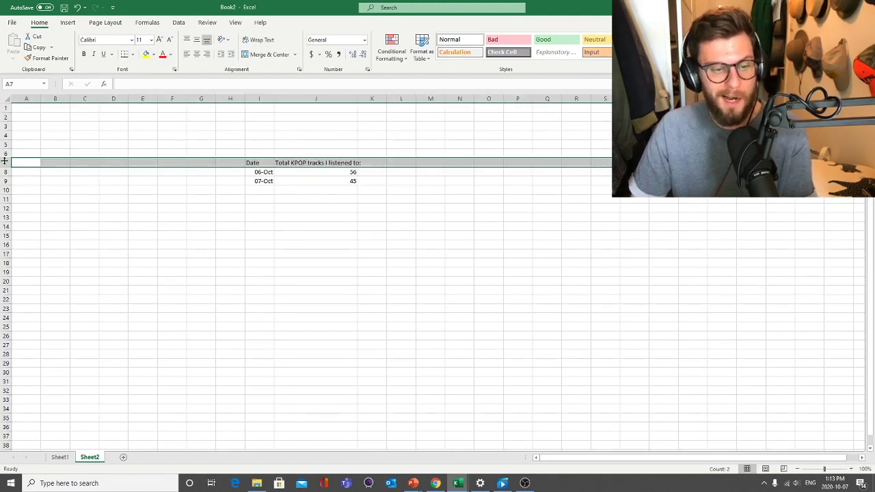
left_click(236, 163)
Highlight the whole of column J to examine how a column runs down the sheet
left_click_drag(328, 125, 321, 391)
left_click(317, 96)
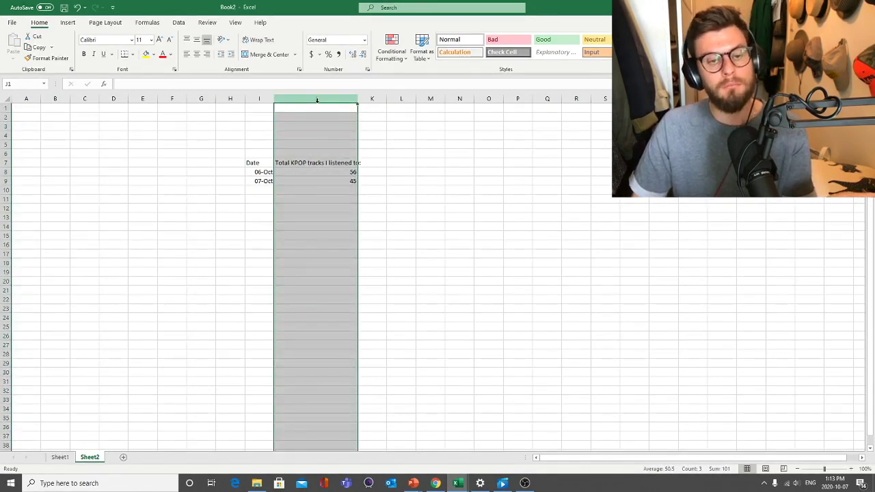
left_click(316, 226)
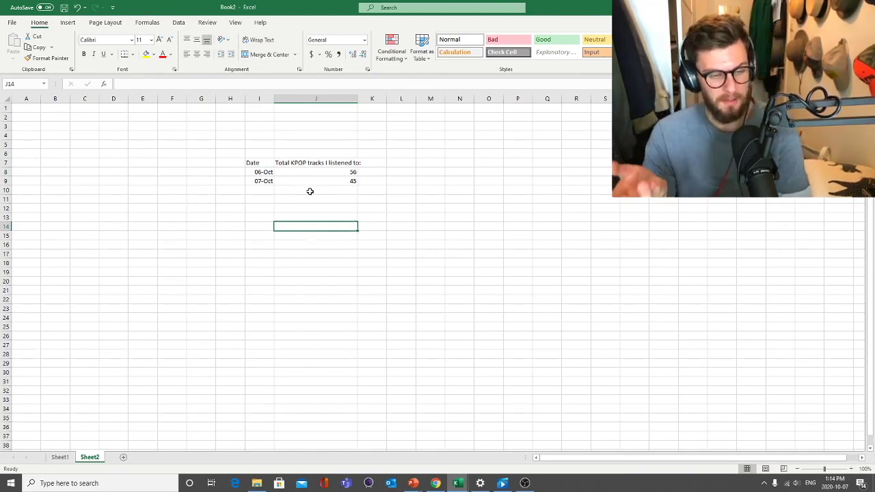
Make the headers in I7 and J7 bold
left_click(257, 171)
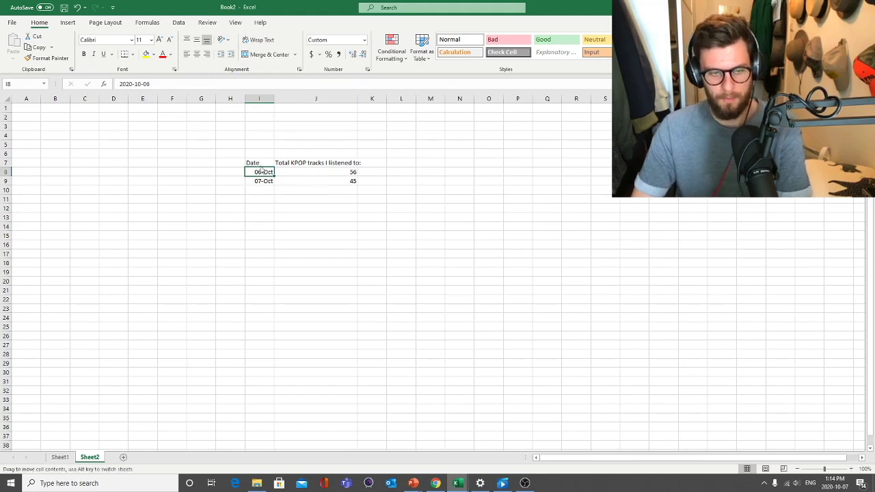
left_click(262, 164)
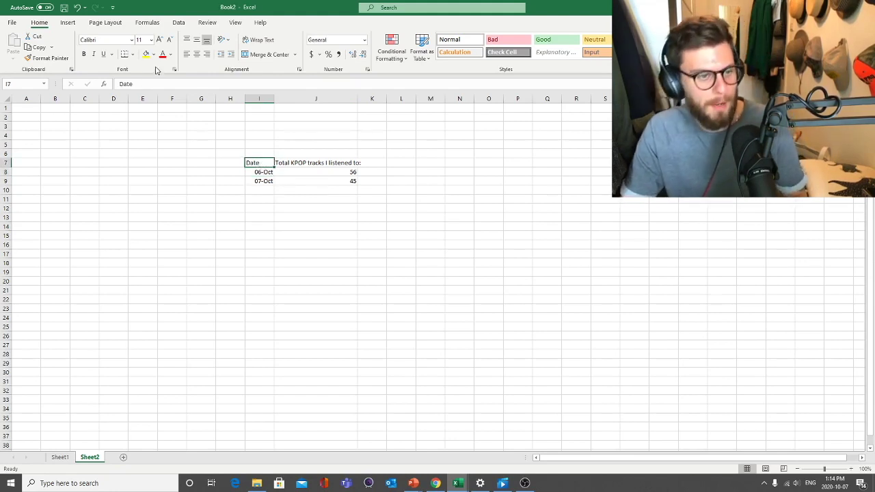
left_click(84, 54)
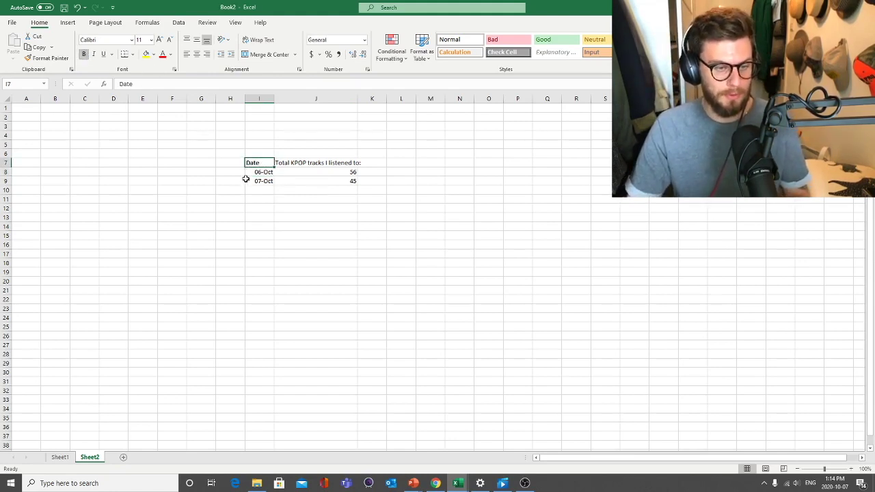
left_click(298, 162)
left_click(84, 54)
left_click(322, 226)
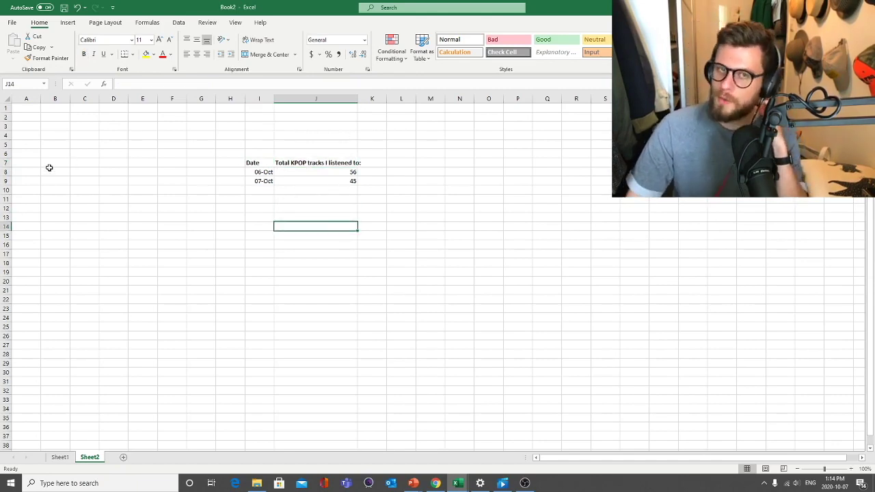
Widen column J to about 28.9 and check its Column Width setting without editing it
left_click(357, 101)
right_click(337, 102)
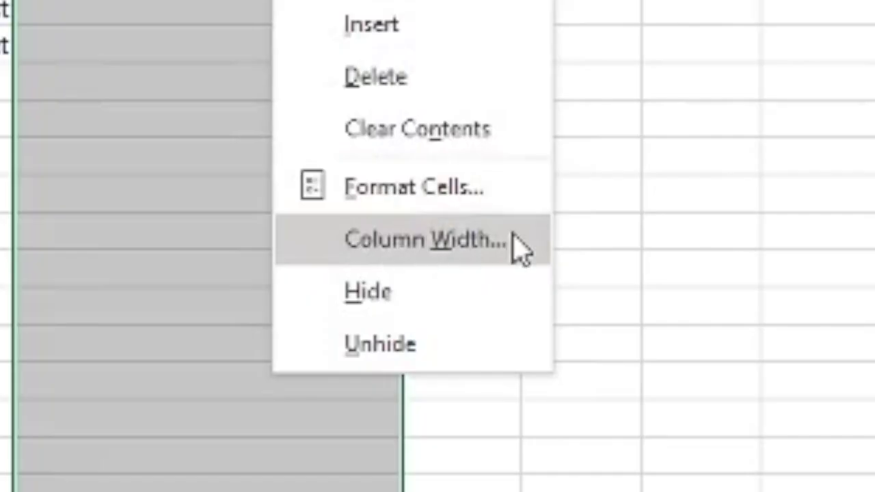
left_click(520, 245)
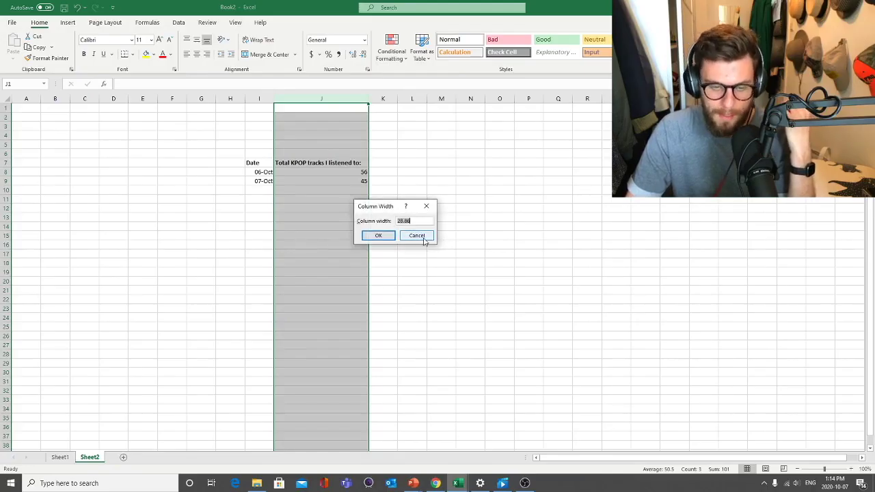
left_click(416, 235)
Try a column width of 20 for columns I through N and undo the change
left_click_drag(258, 98, 476, 96)
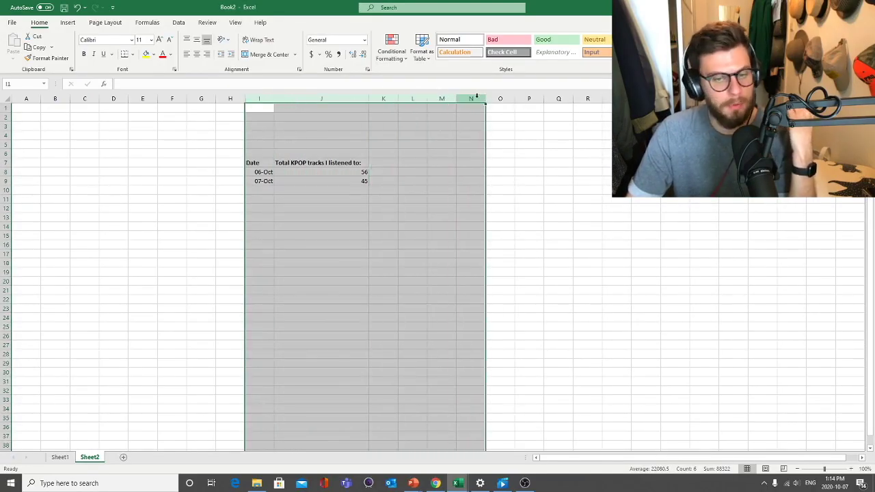
right_click(473, 98)
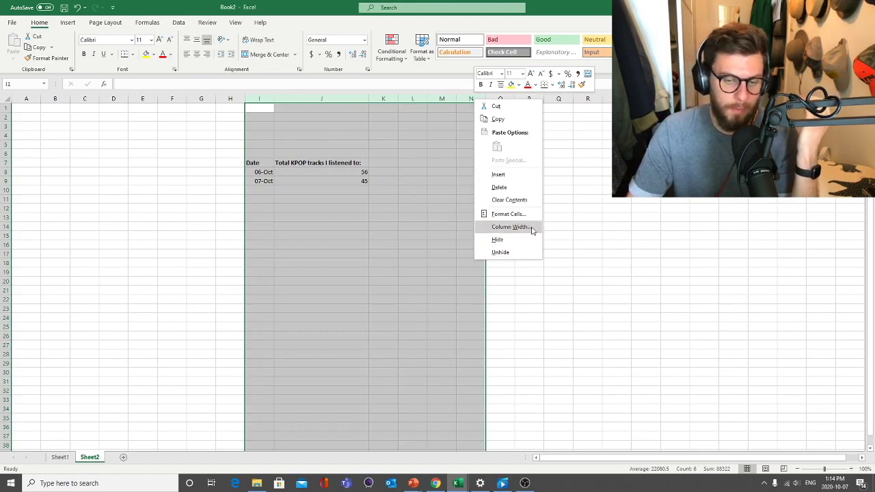
left_click(510, 227)
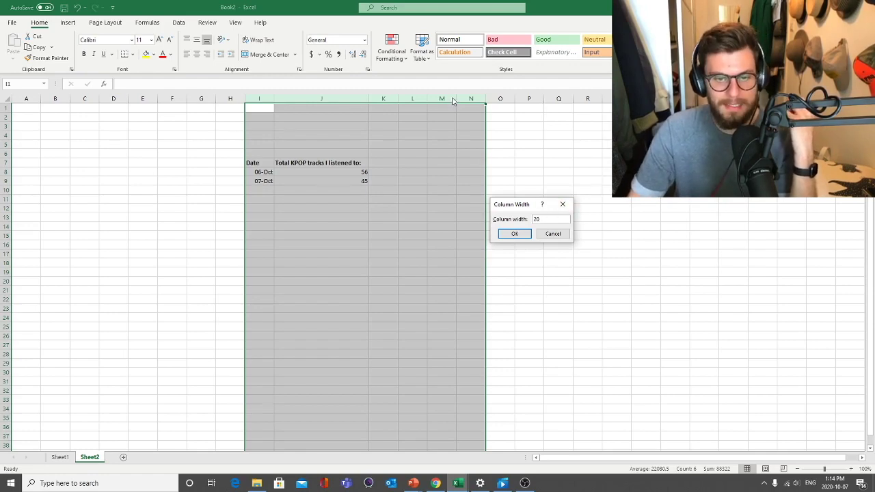
left_click(517, 236)
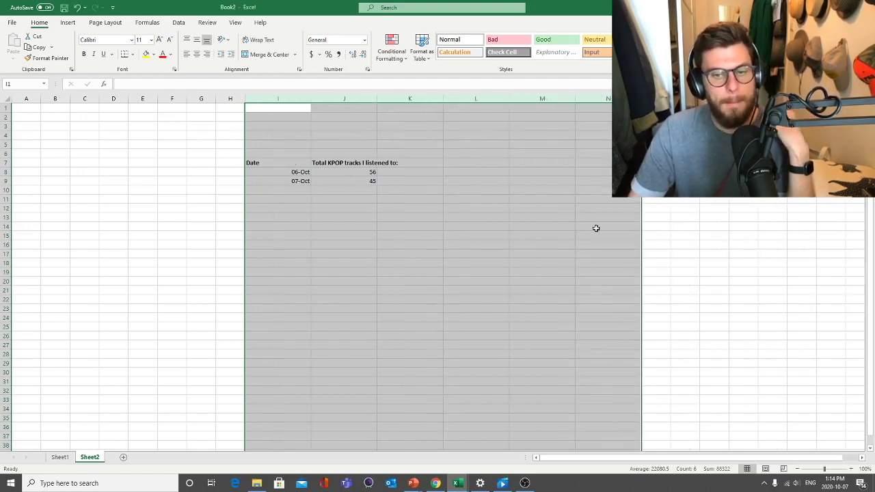
left_click(684, 270)
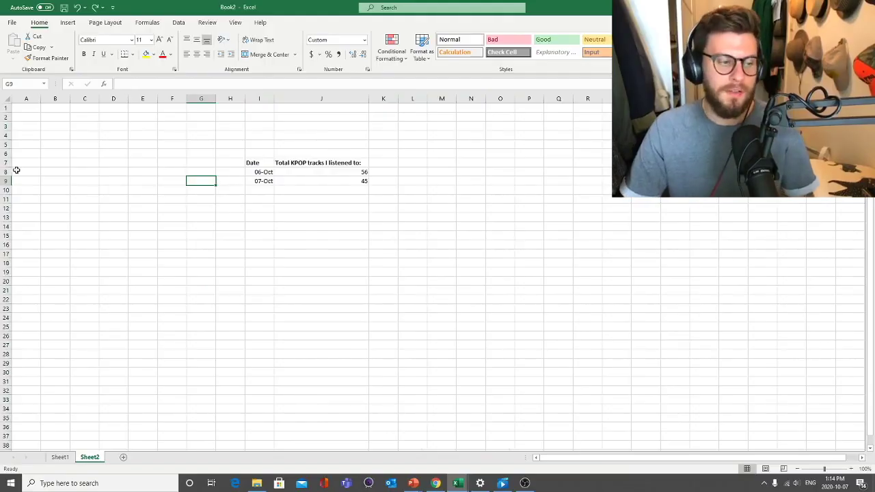
Make row 7 taller and centre the headers in I7:J7 both vertically and horizontally
left_click_drag(16, 171, 9, 169)
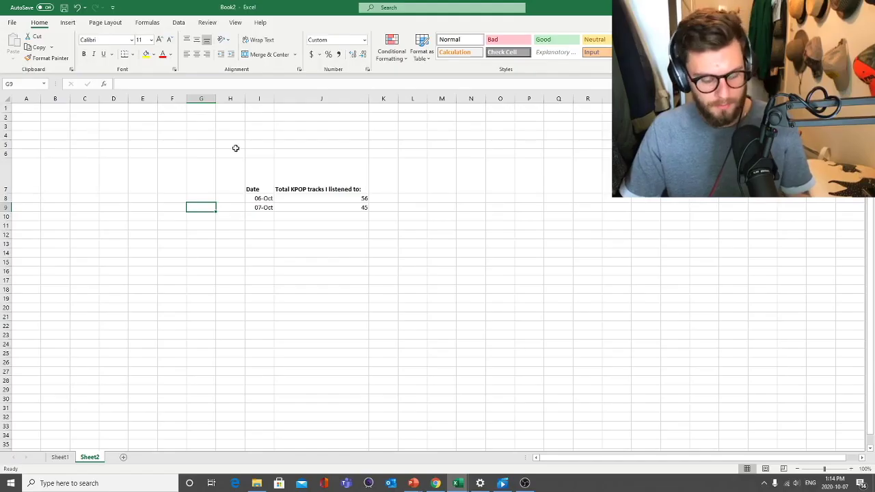
left_click_drag(260, 180, 322, 179)
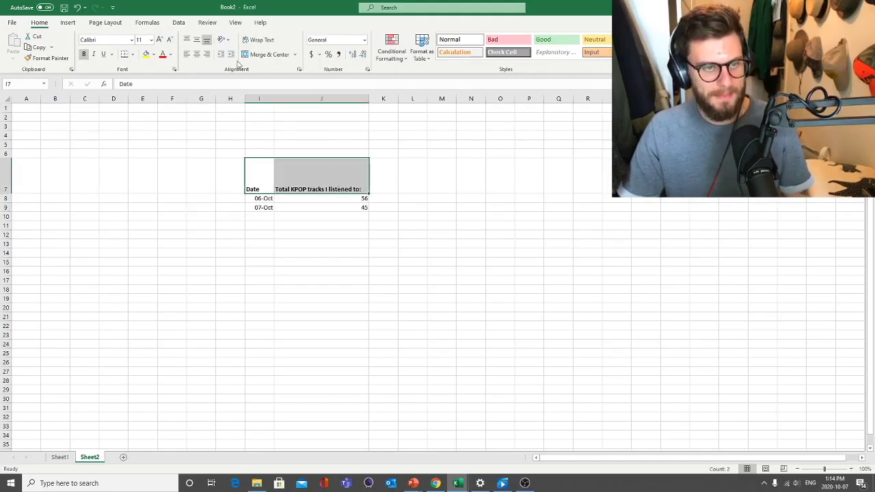
left_click(198, 41)
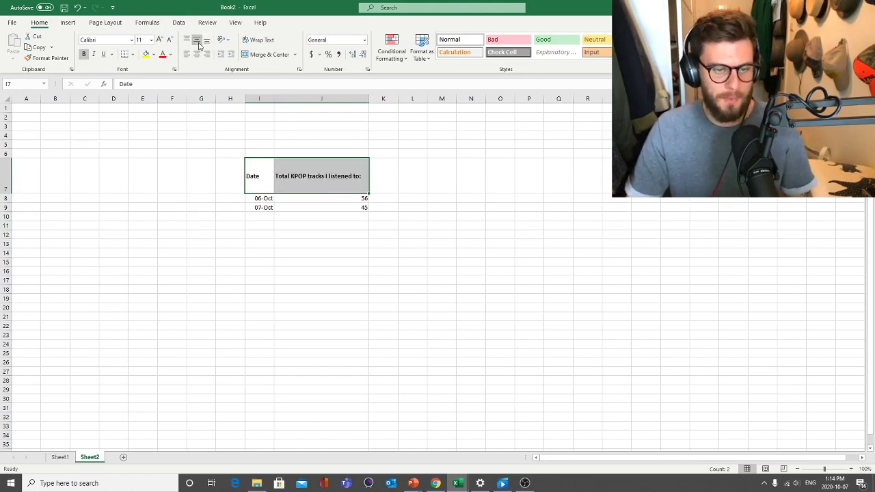
left_click(197, 56)
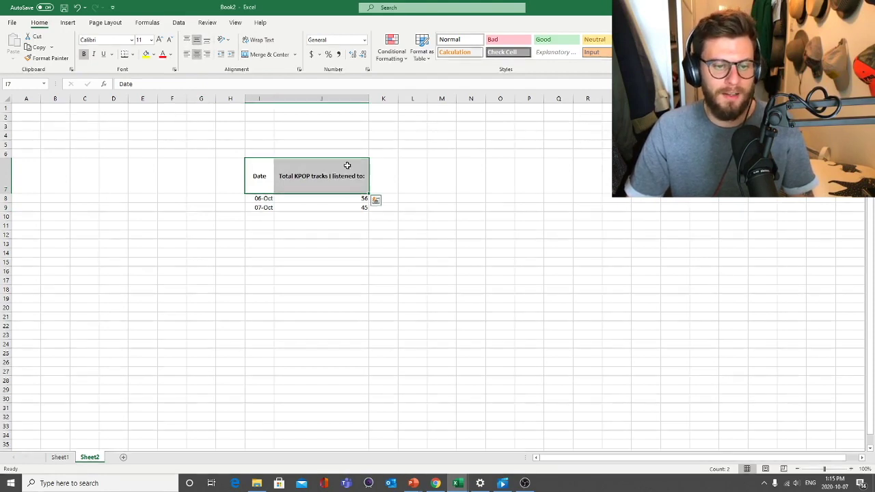
Narrow column J below its header's length and wrap the header text in J7
key("Right")
key("Right")
left_click_drag(370, 98, 336, 98)
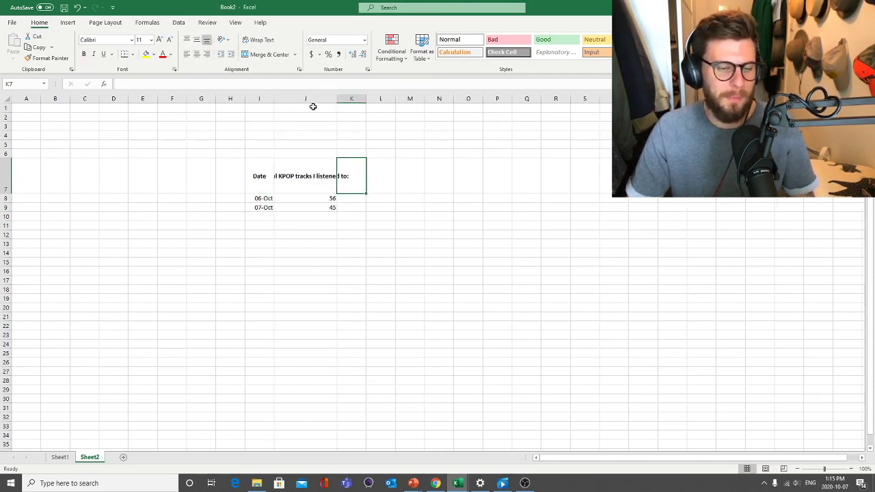
left_click(302, 168)
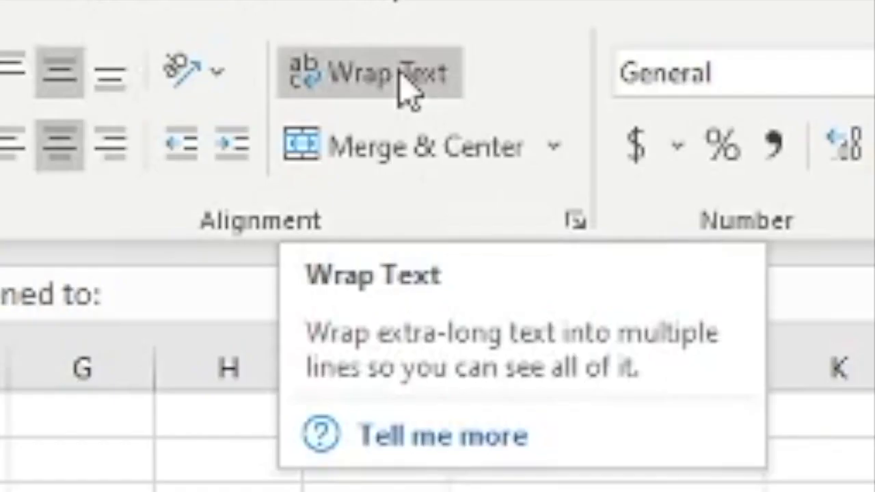
left_click(265, 41)
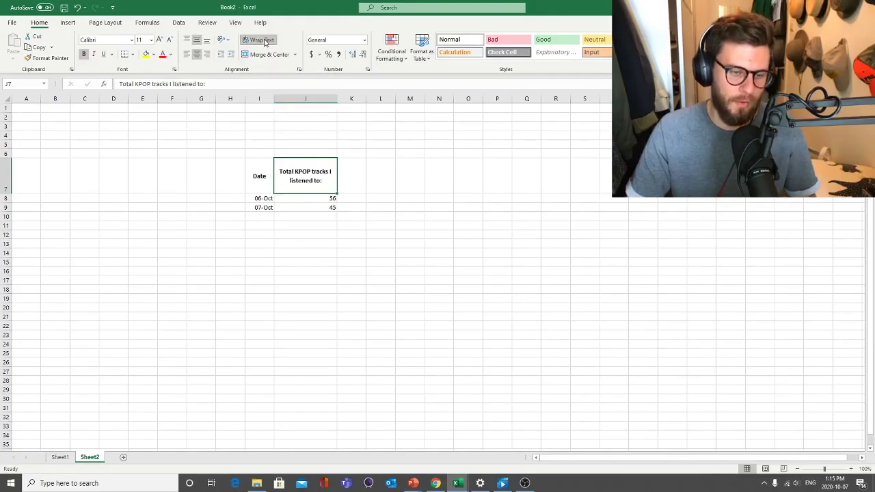
left_click(379, 198)
Add a bottom border beneath the headers in I7:J7
left_click_drag(255, 175, 289, 179)
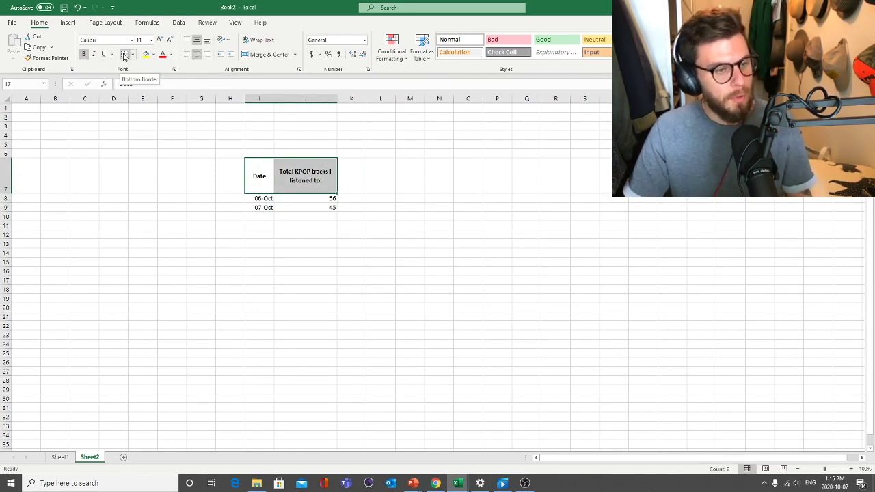
left_click(124, 56)
left_click(327, 255)
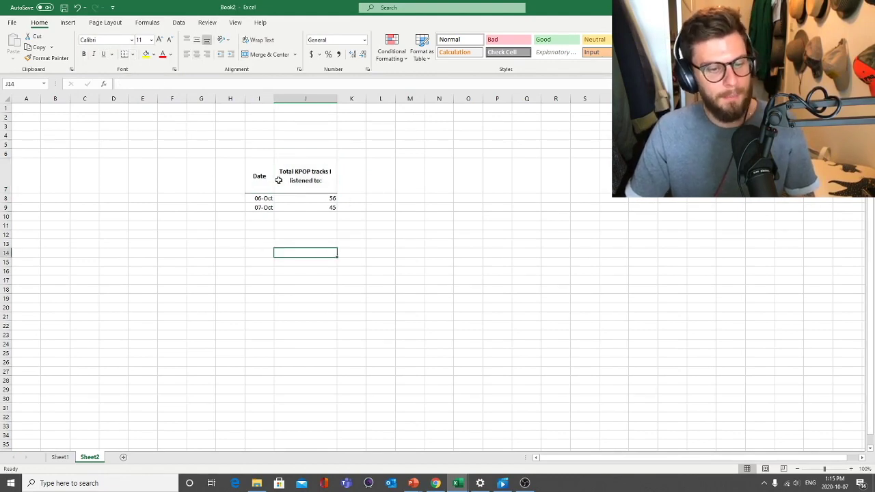
left_click_drag(232, 162, 404, 295)
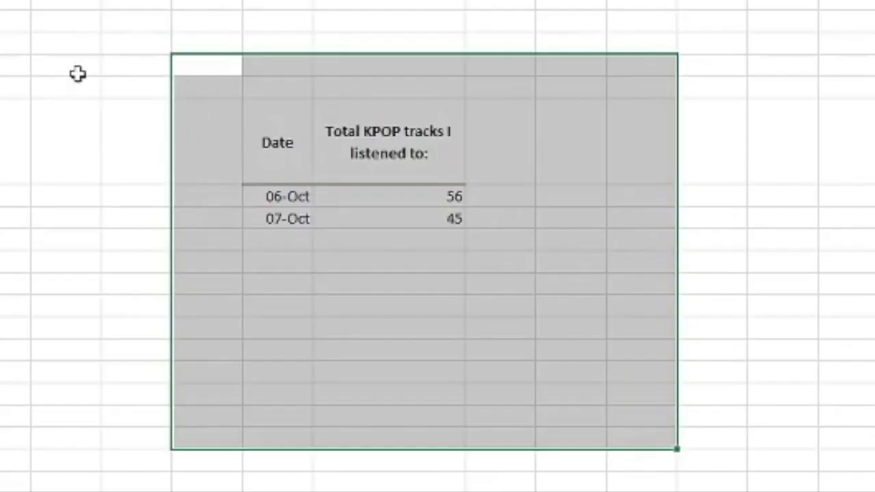
left_click(393, 280)
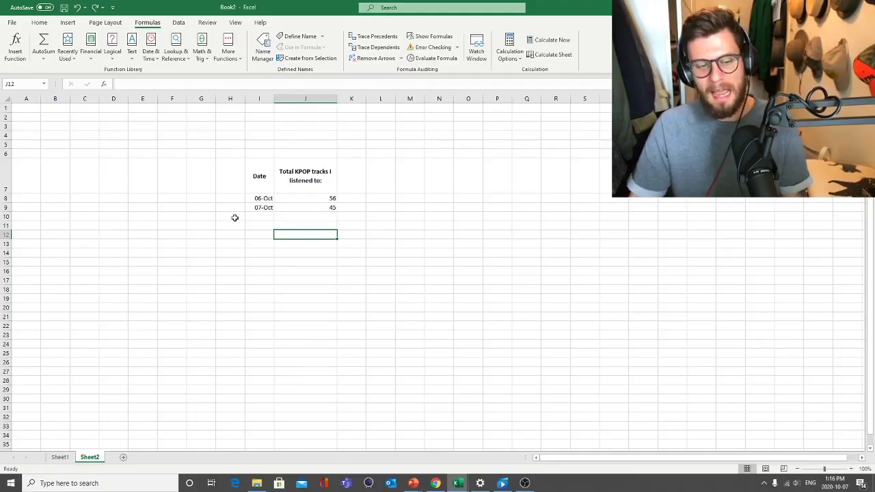
Enter the label "Total?" in I13 and use AutoSum in J13 to add up J8:J12
left_click(264, 244)
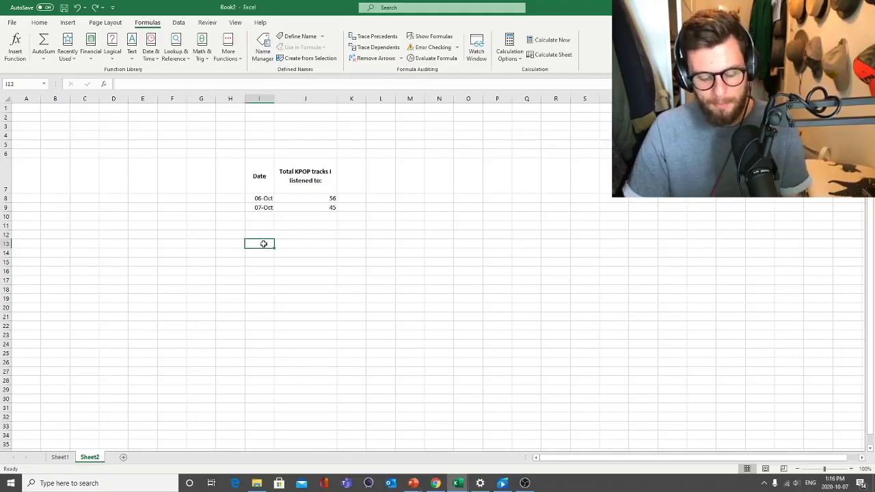
type("Total?")
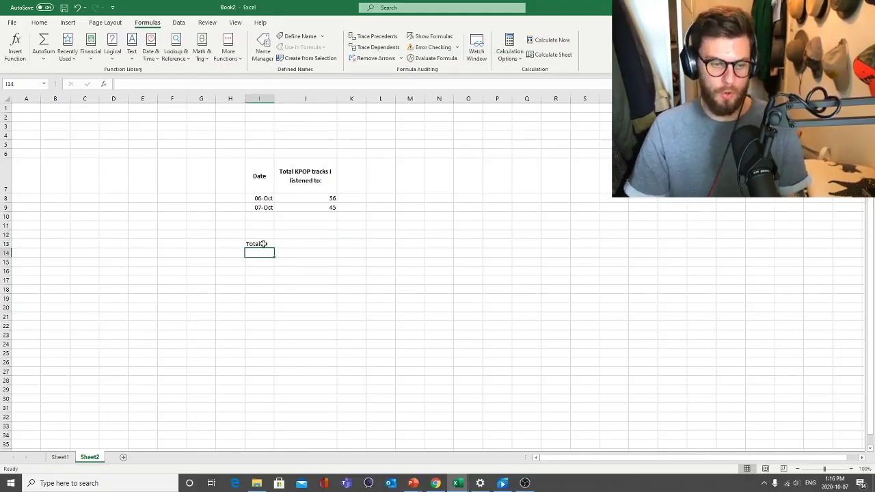
key("Tab")
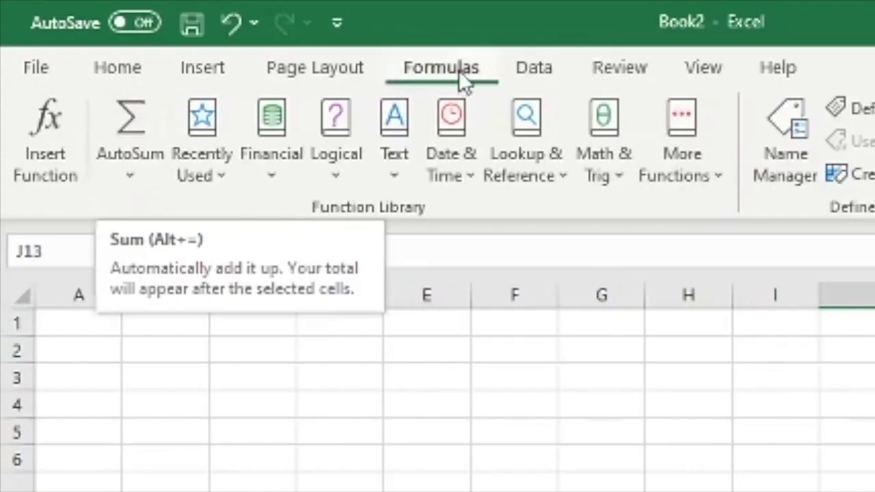
left_click(110, 127)
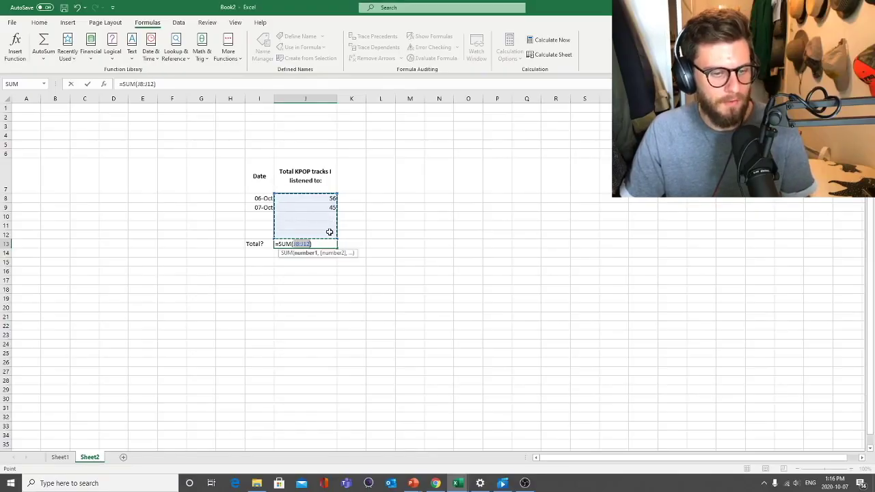
key("ctrl+Return")
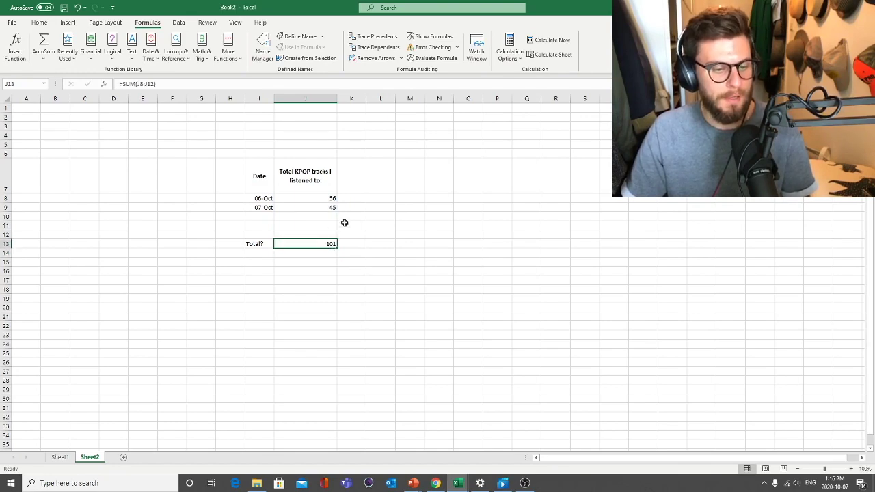
Extend the date series to 08-Oct in I10 and enter 56 as its track count in J10
left_click(267, 206)
left_click_drag(273, 212, 275, 221)
left_click(314, 221)
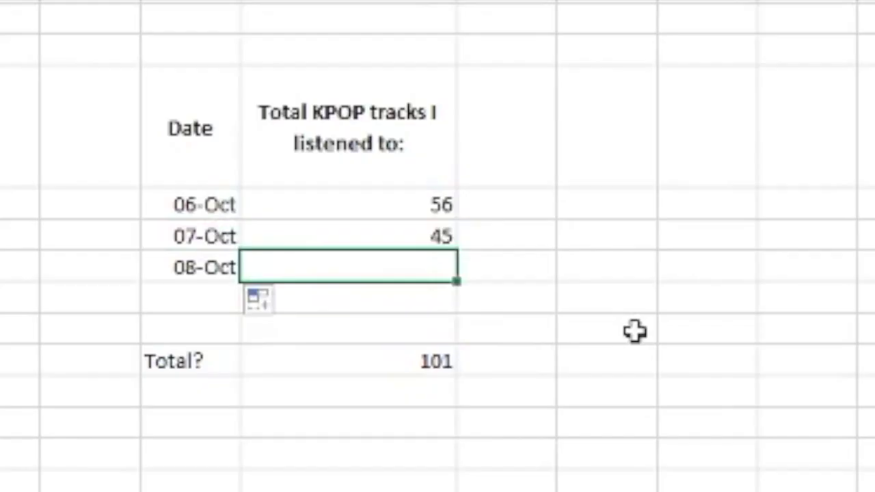
type("56")
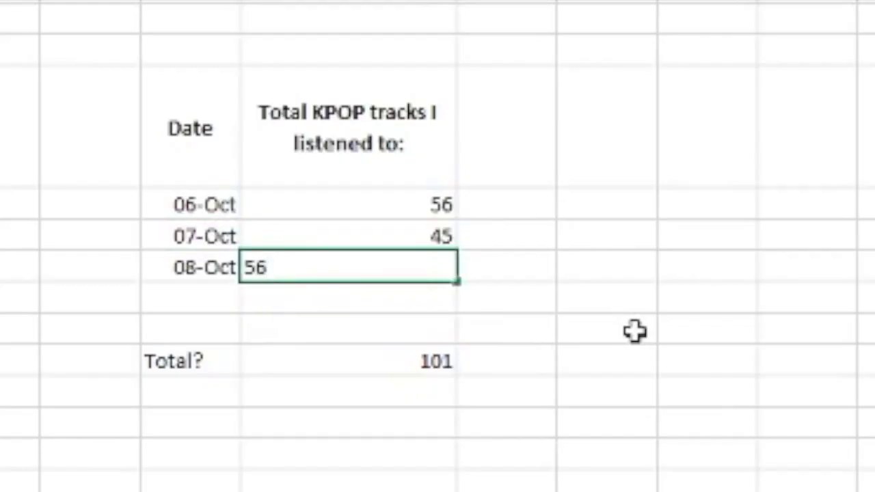
key("Return")
Replace the sum formula in J13 with =AVERAGE(J8,J9,J10)
left_click(414, 359)
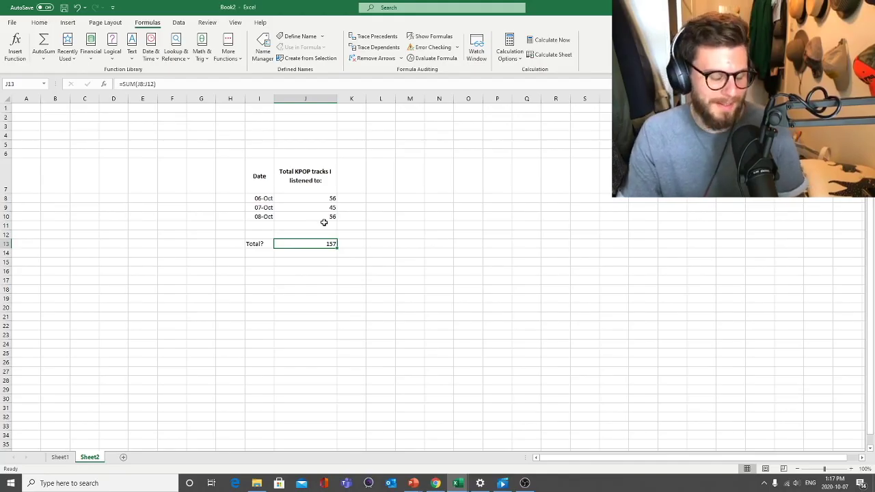
type("=")
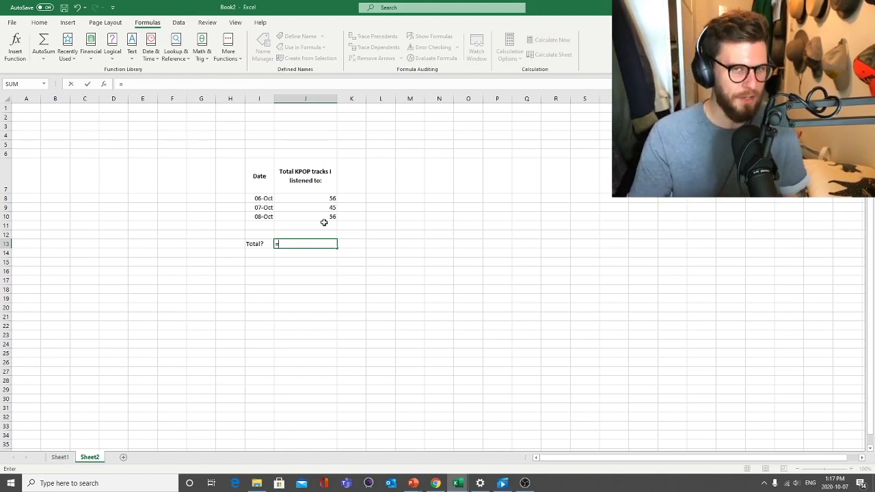
key("BackSpace")
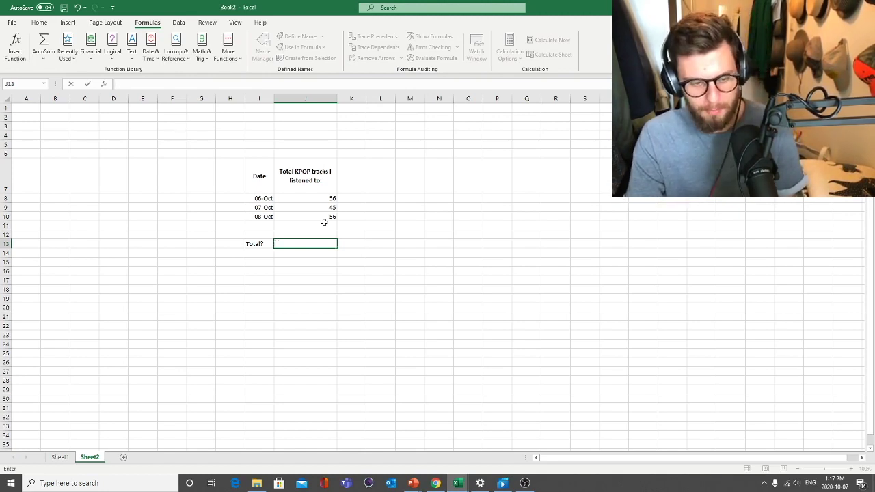
type("a")
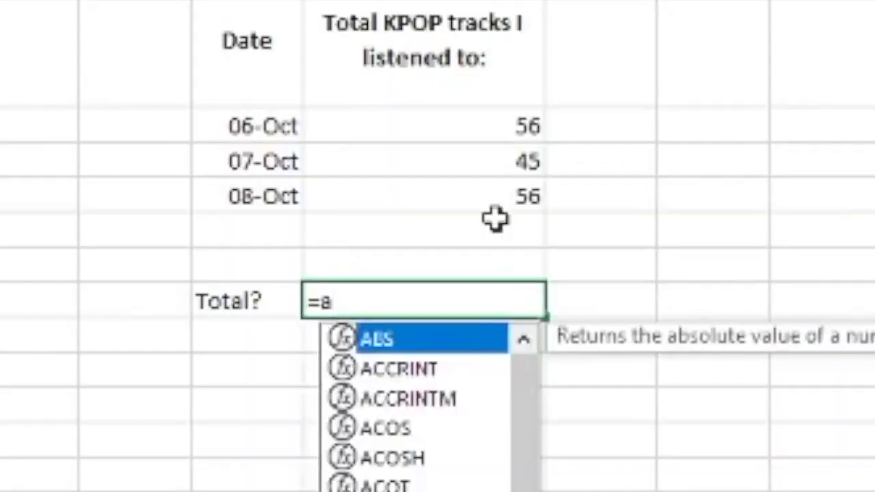
type("v")
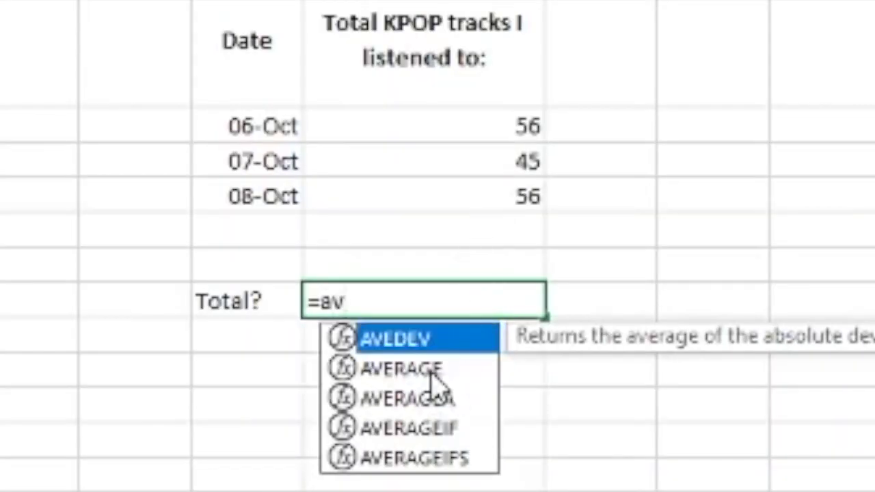
double_click(430, 370)
left_click(326, 200)
type(",")
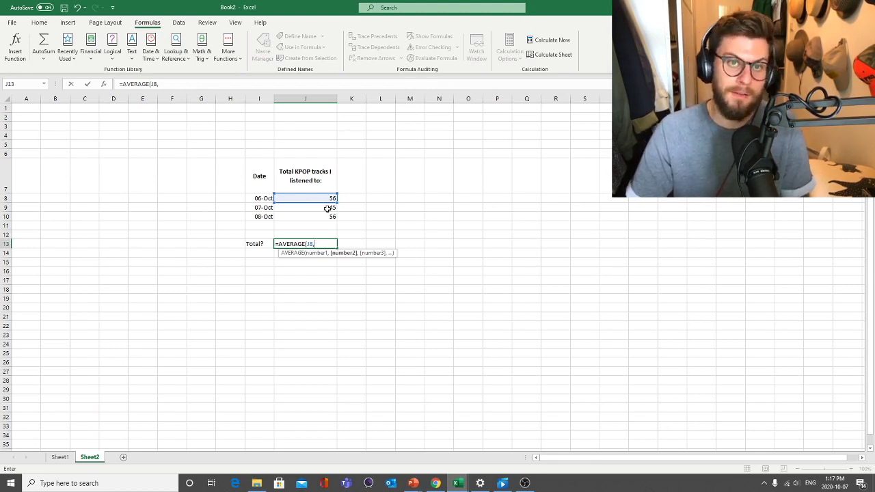
left_click(328, 208)
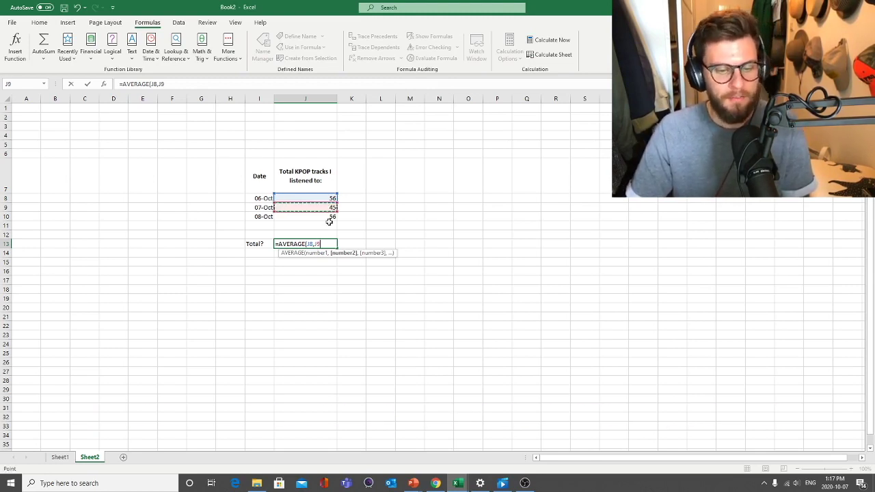
type(",")
left_click(328, 217)
type(")")
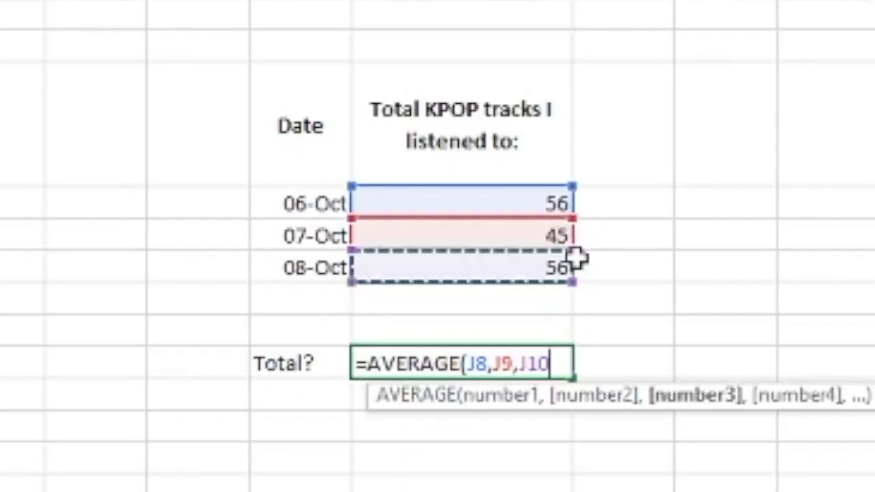
key("Return")
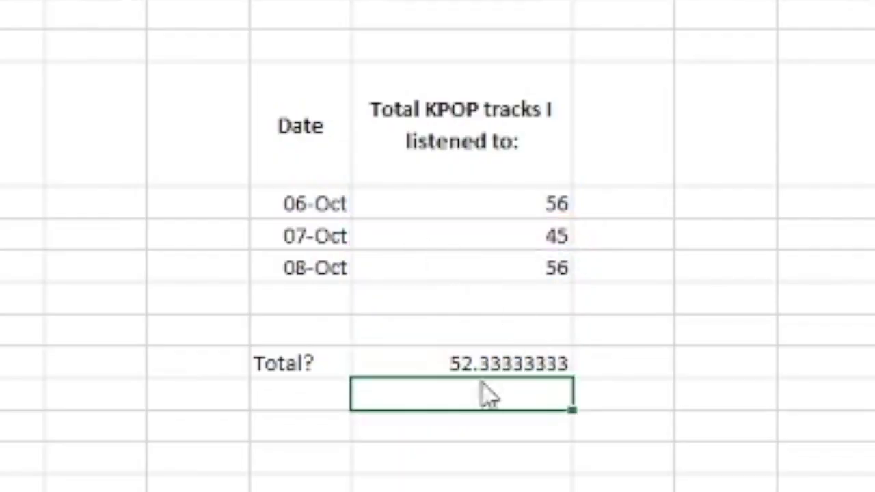
left_click(466, 352)
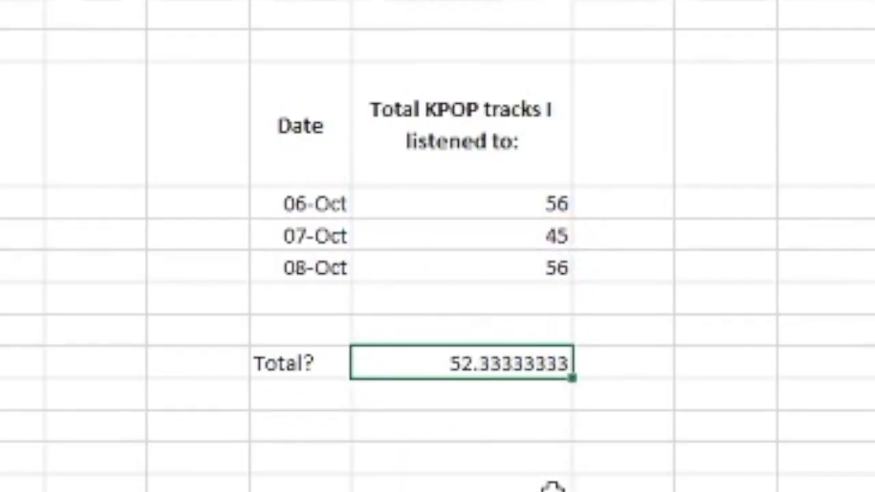
left_click(643, 429)
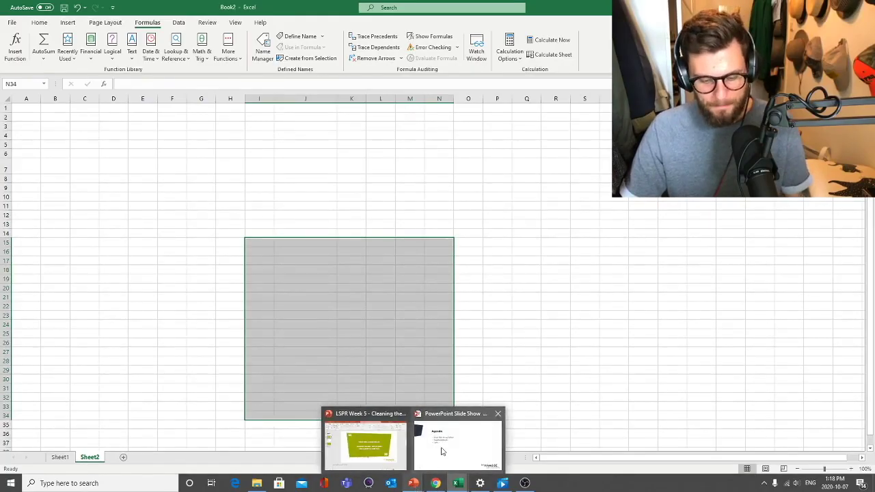
Switch to the PowerPoint slide show and advance past the Agenda slide
left_click(444, 451)
key("Right")
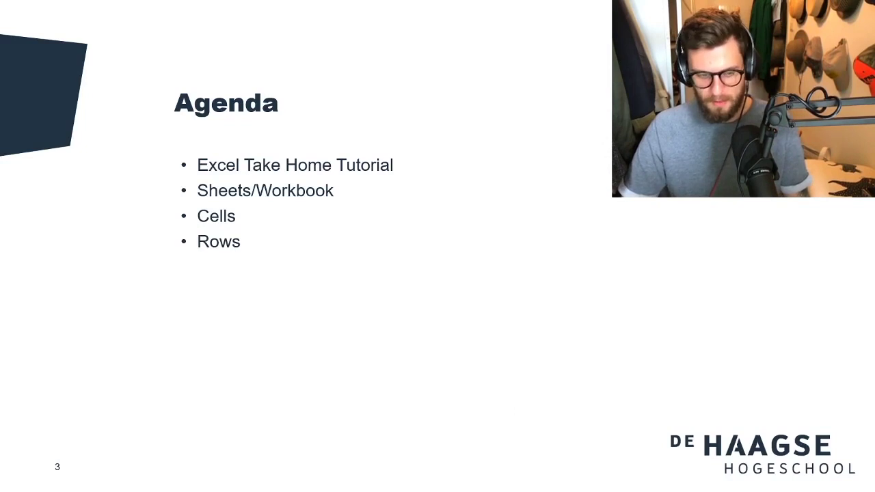
key("Right")
key("Right")
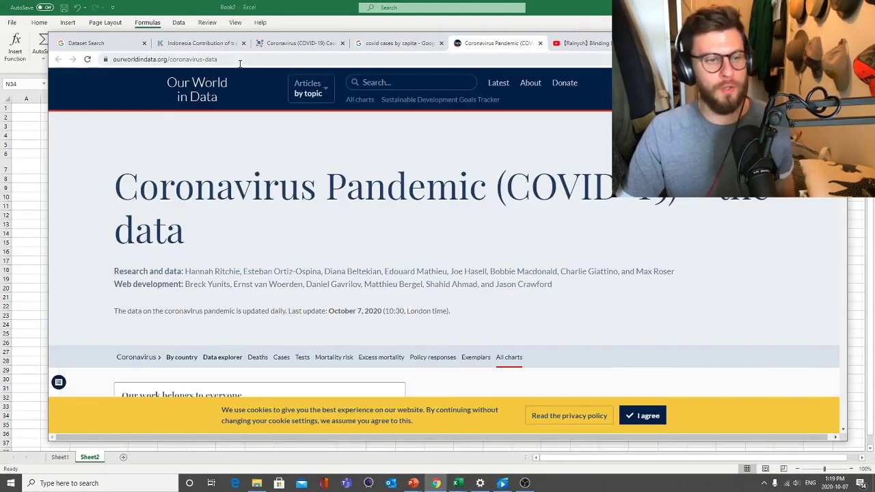
Download the complete Our World in Data COVID-19 dataset as CSV in the browser and open owid-covid-data.csv in Excel
left_click(212, 60)
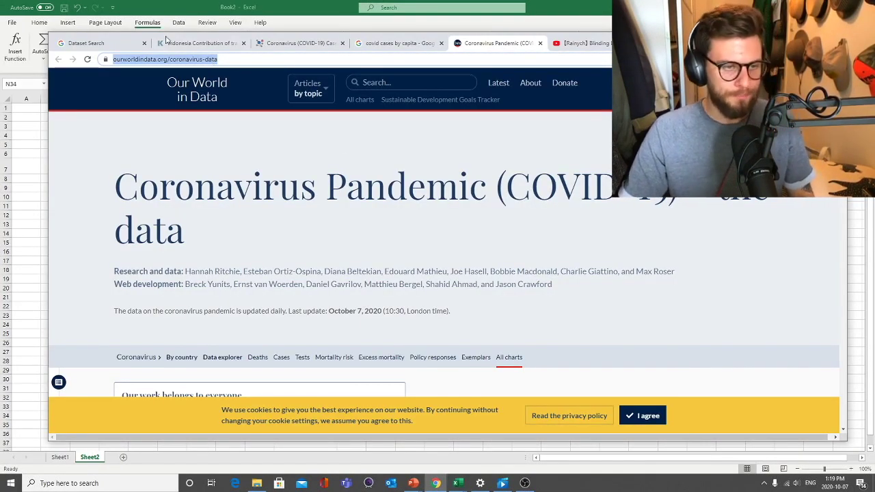
left_click_drag(225, 36, 233, 101)
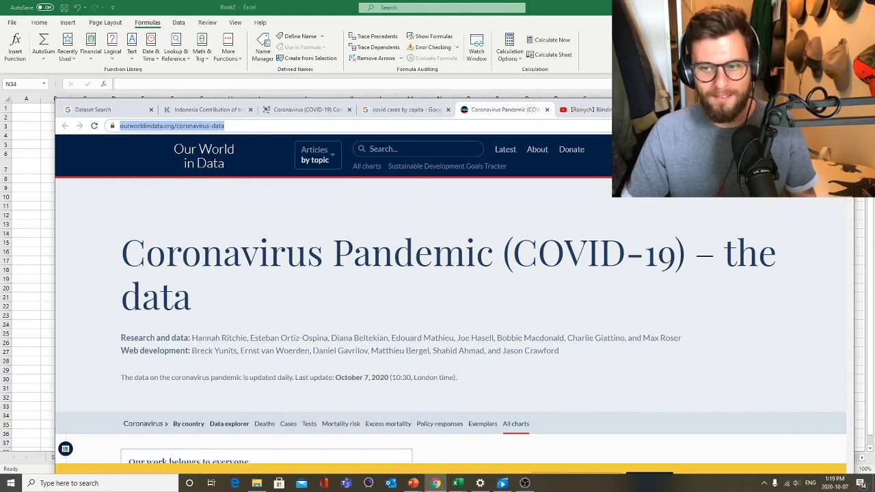
left_click_drag(684, 110, 669, 13)
scroll(351, 142, "down", 4)
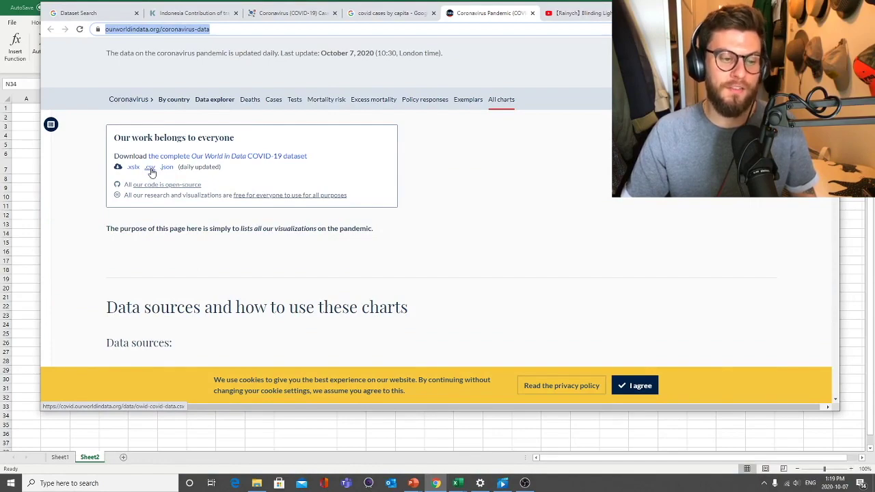
left_click(150, 168)
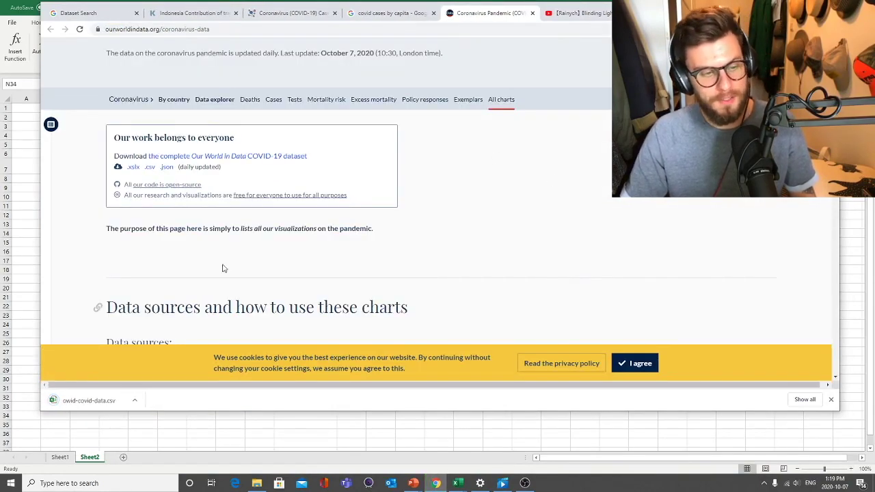
scroll(161, 178, "up", 5)
left_click(89, 401)
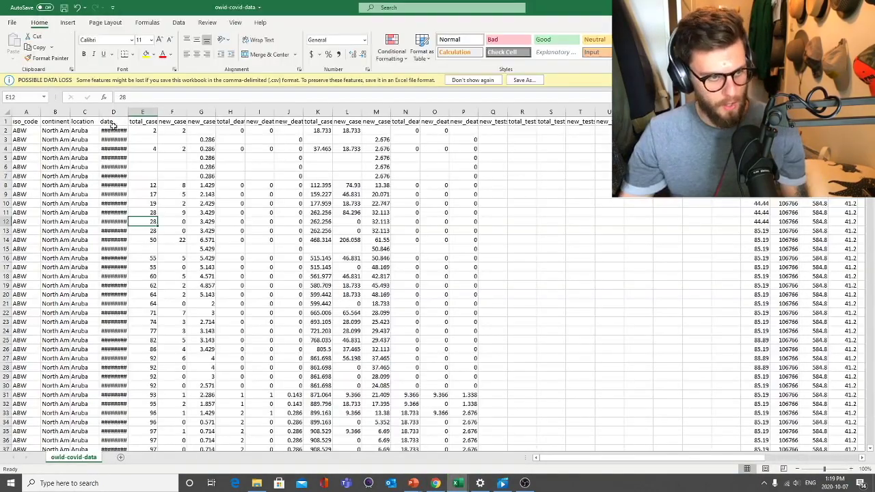
Widen the continent and location columns, B and C, to fit their text
left_click_drag(69, 112, 150, 116)
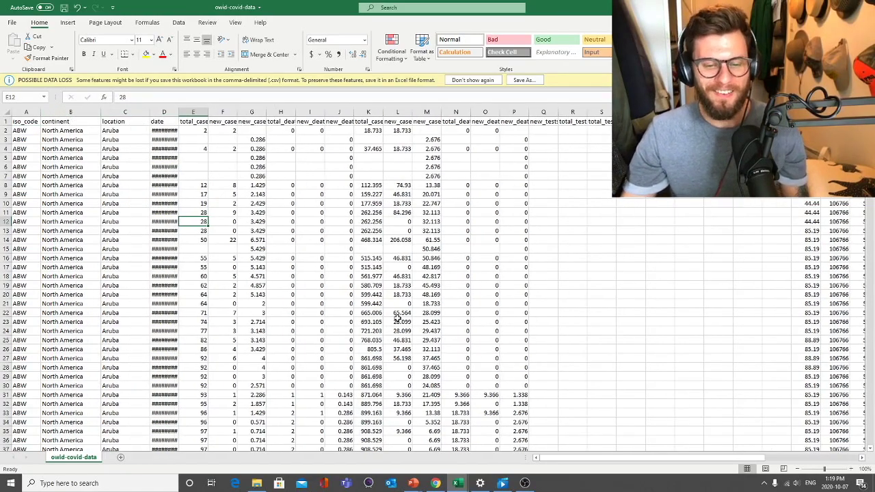
Examine the extent of the COVID-19 dataset down to its last rows and go back to the iso_code and continent headers in row 1
key("ctrl+a")
scroll(597, 437, "down", 20)
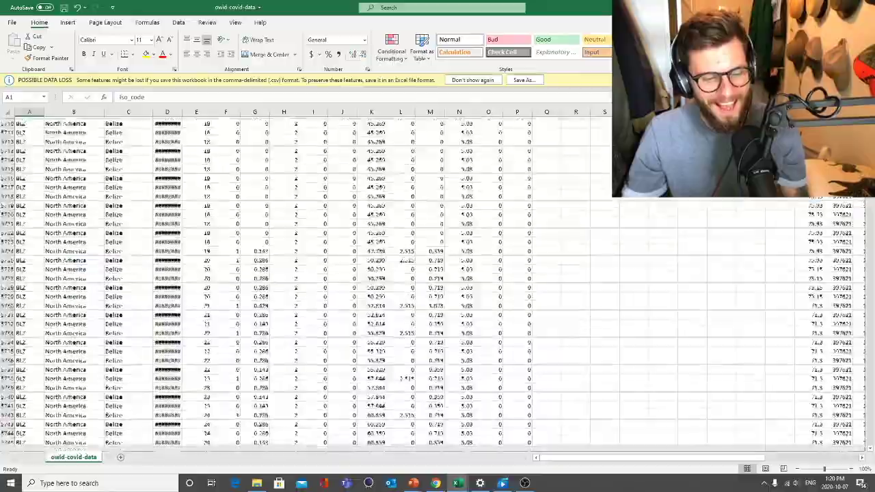
scroll(590, 213, "down", 20)
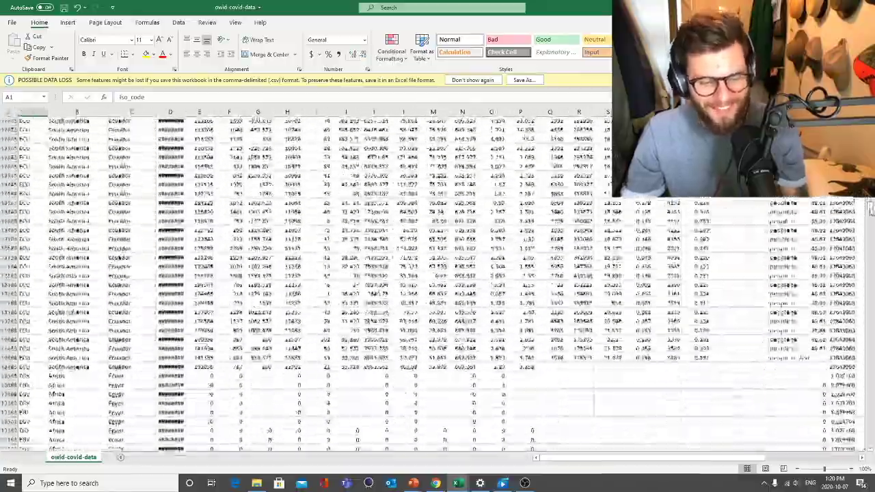
scroll(438, 280, "down", 20)
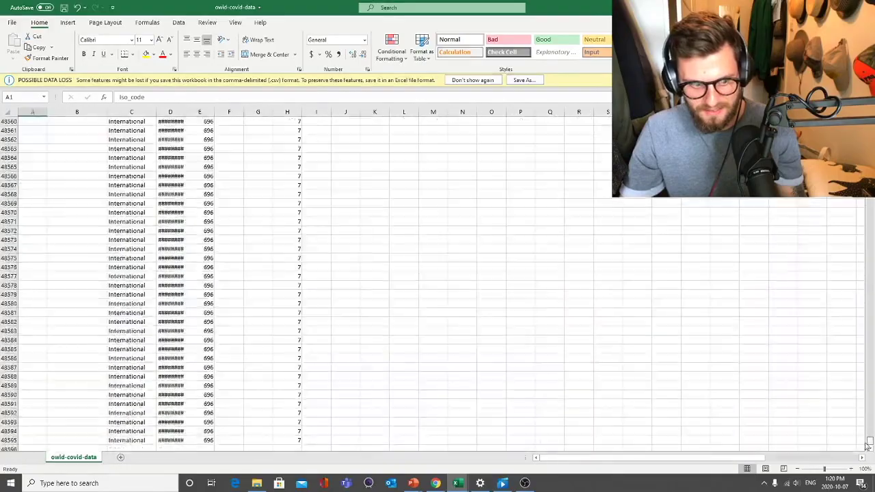
scroll(31, 130, "up", 20)
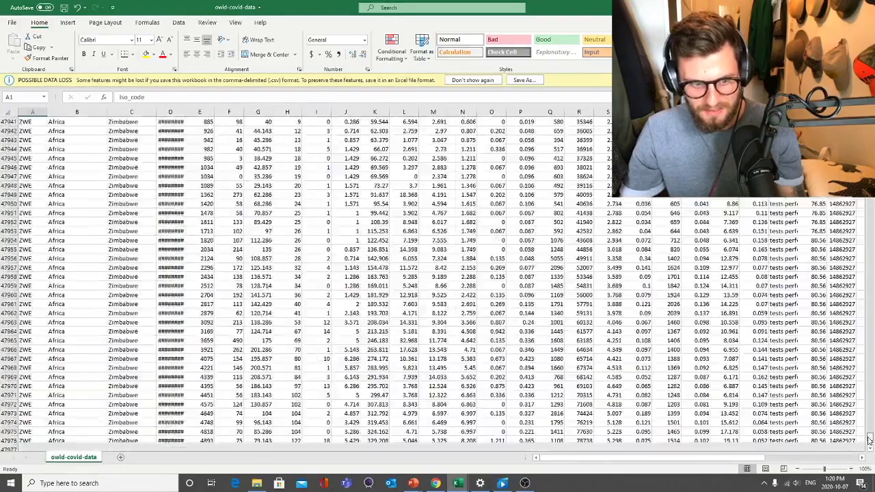
key("ctrl+Home")
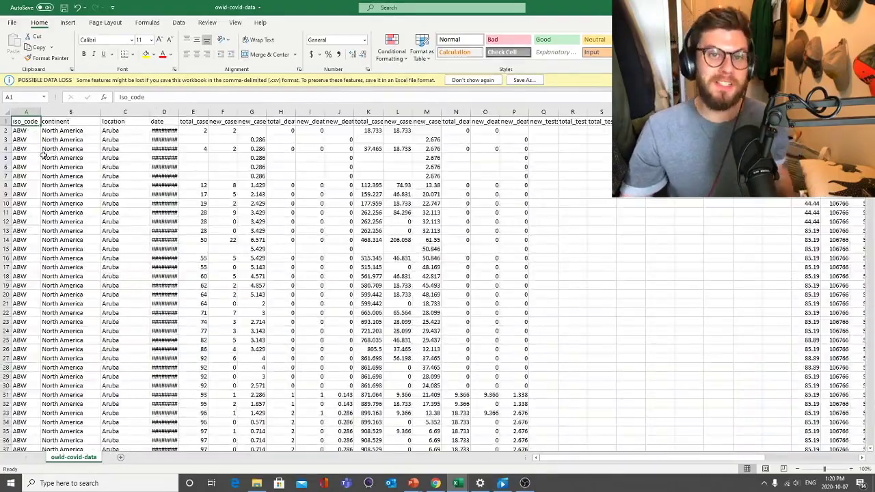
left_click(66, 122)
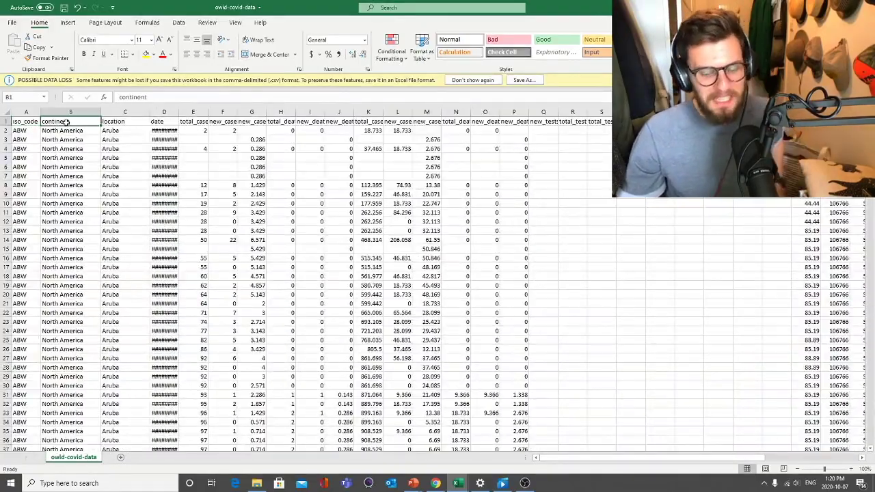
key("Left")
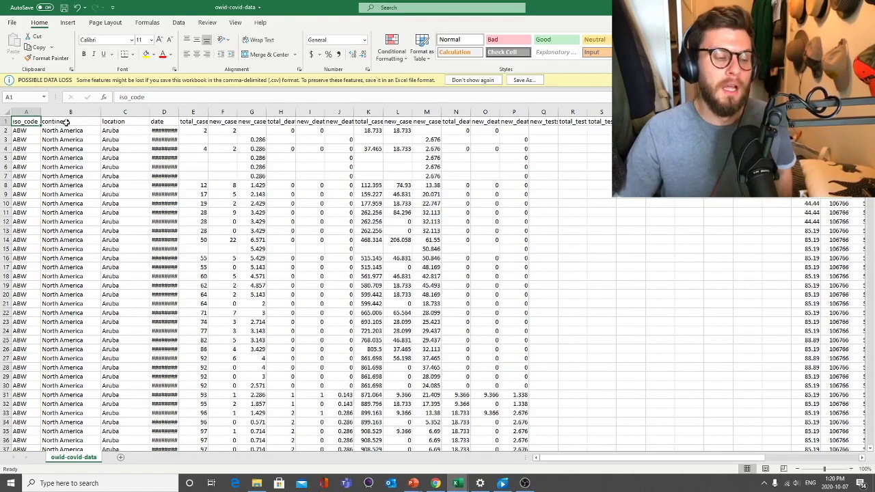
Widen the date column D so that its dates fit
key("Right")
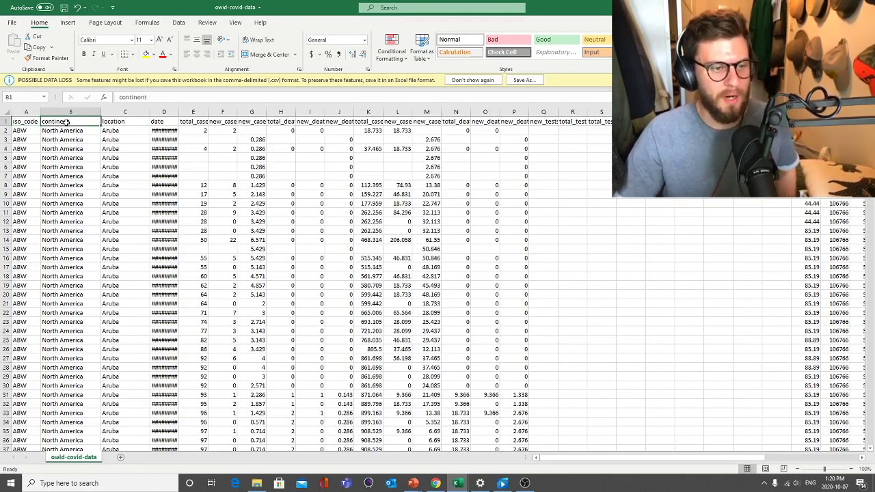
key("Right")
key("Right")
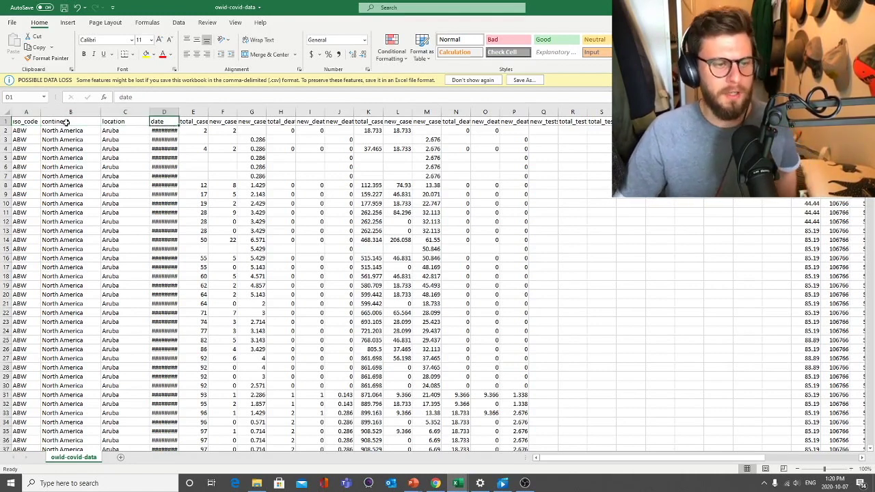
key("Down")
left_click_drag(182, 110, 187, 111)
key("Up")
Examine the remaining column headers in row 1, from total_cases past the smoker and handwashing_facilities columns to the end of the dataset
key("Right")
key("Right")
key("Right")
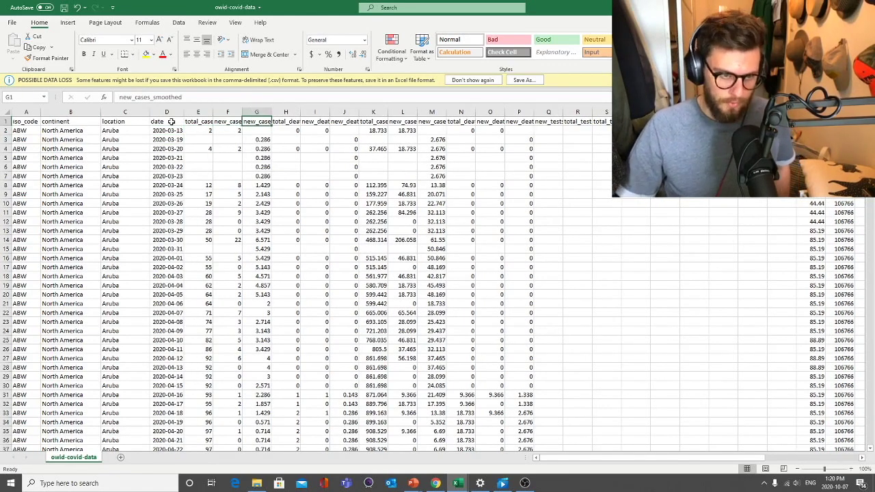
key("Right")
key("Right")
key("Right")
key("Right")
key("Right")
key("Right")
key("Right")
key("Right")
key("Right")
key("Right")
key("Right")
key("Right")
key("Right")
key("Right")
key("Right")
key("Right")
key("Right")
key("Right")
key("Right")
key("Right")
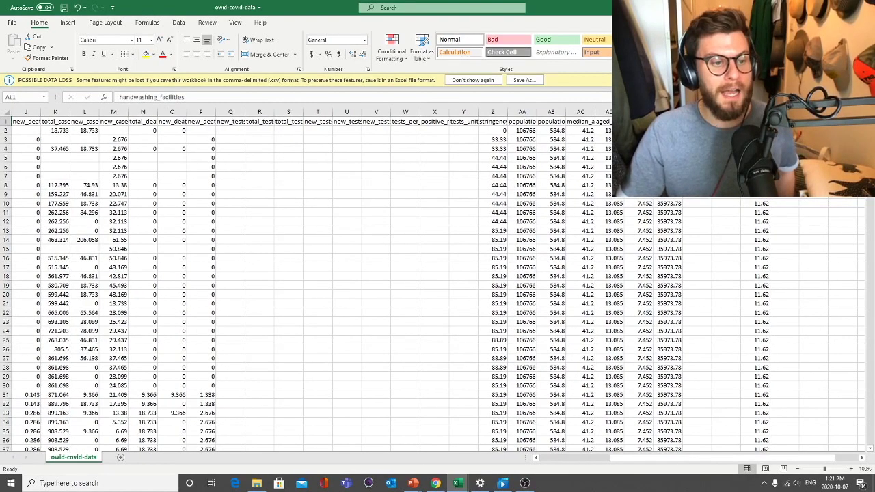
key("Right")
key("Right")
key("Right")
key("Right")
key("Left")
key("Left")
key("Right")
key("Right")
key("Right")
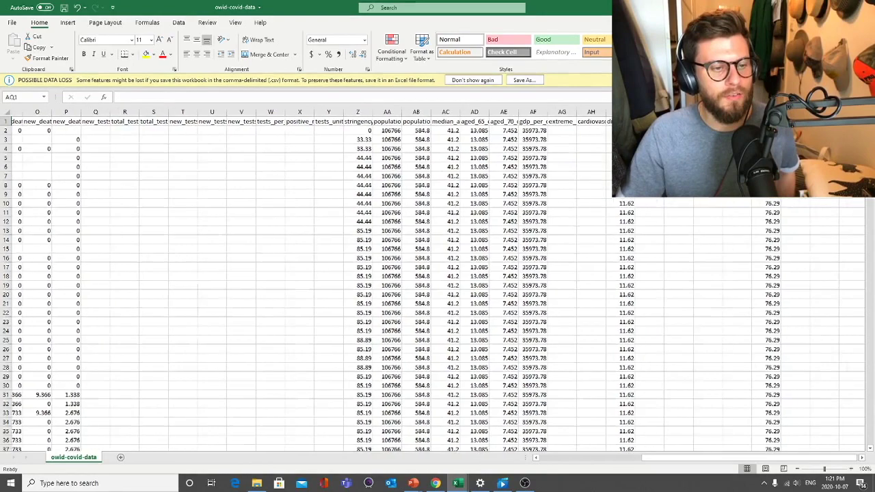
key("Left")
key("Left")
key("Left")
key("Left")
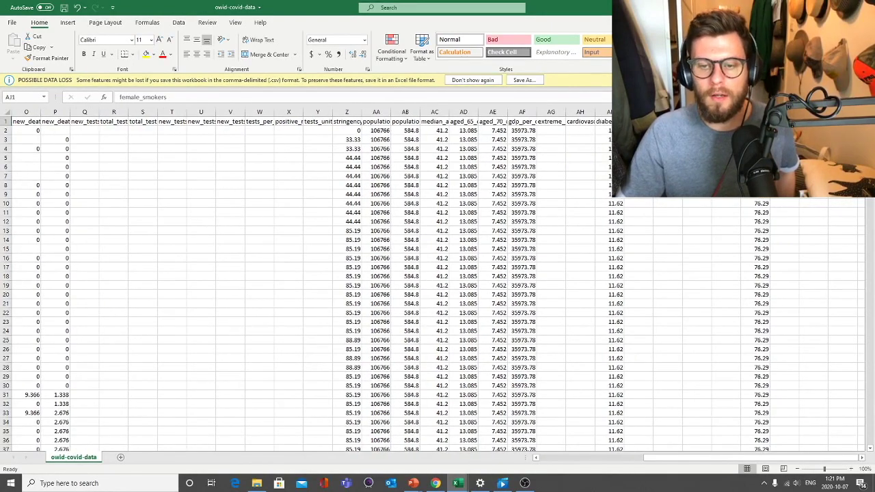
key("Left")
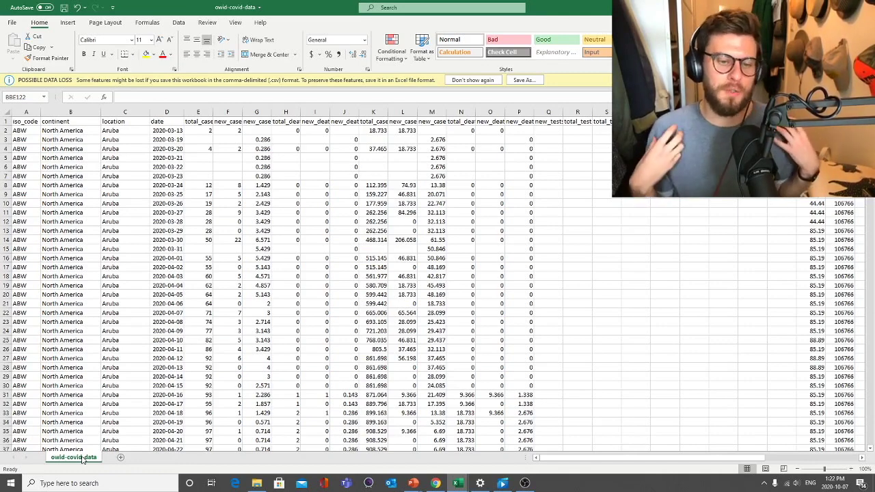
left_click_drag(68, 185, 779, 343)
left_click(366, 280)
left_click_drag(256, 212, 403, 294)
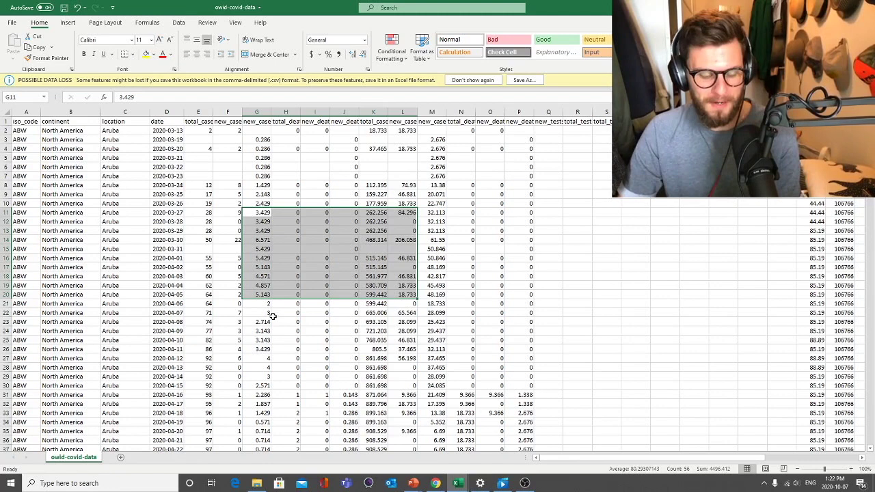
Rename the owid-covid-data sheet as RAW owid-covid-data
right_click(91, 460)
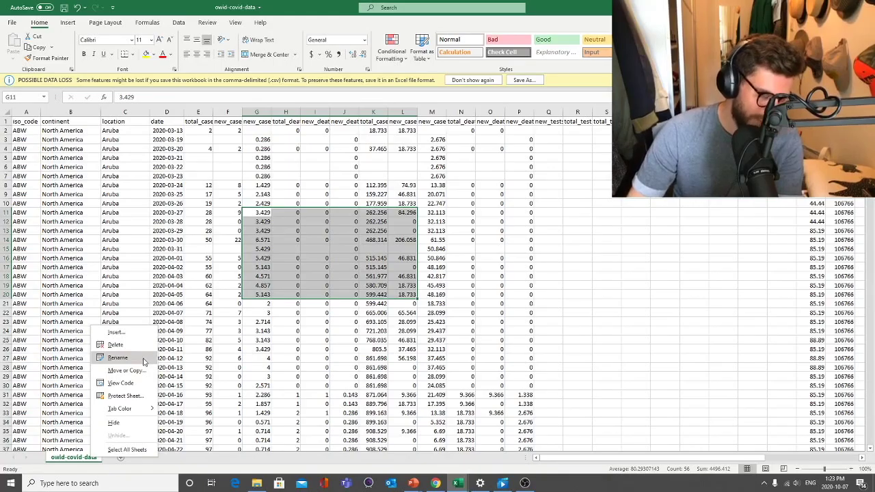
left_click(117, 358)
key("Home")
type("RAW")
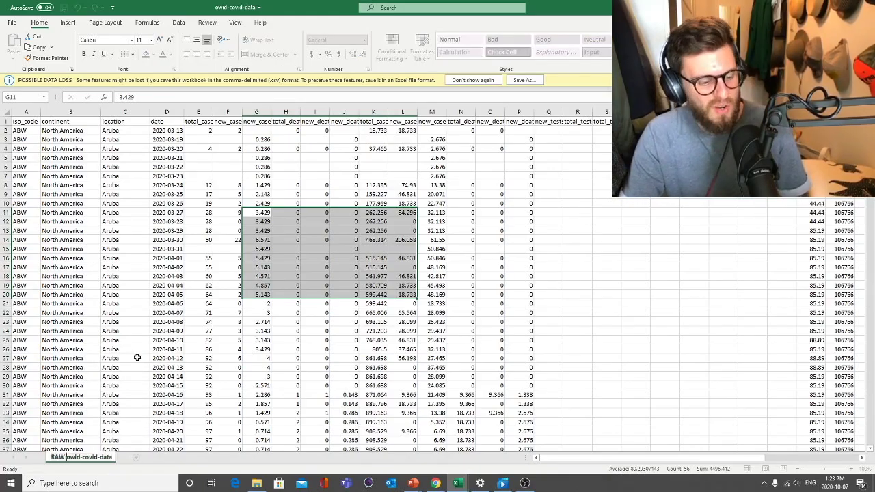
key("Return")
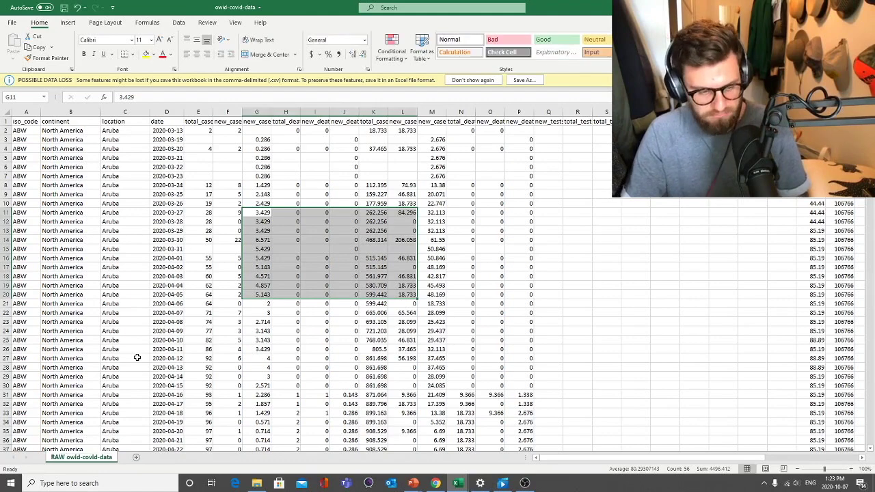
Color the RAW owid-covid-data sheet tab purple and add a new blank sheet after it
right_click(99, 462)
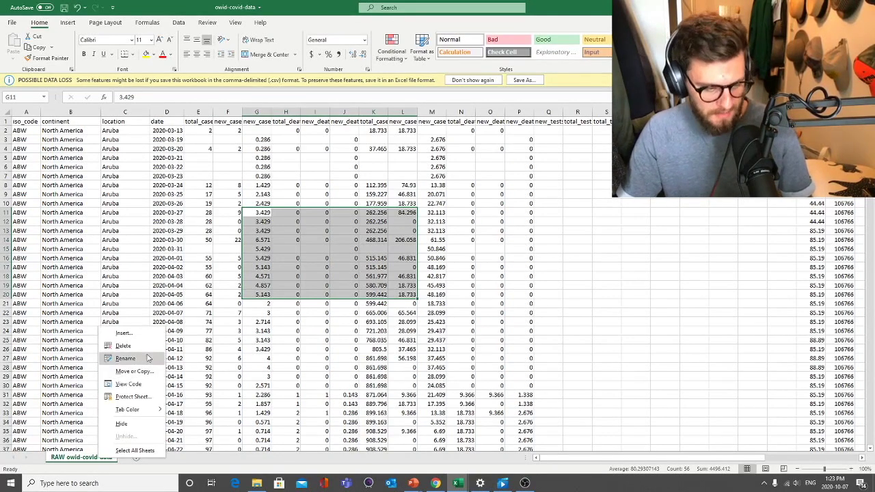
mouse_move(140, 414)
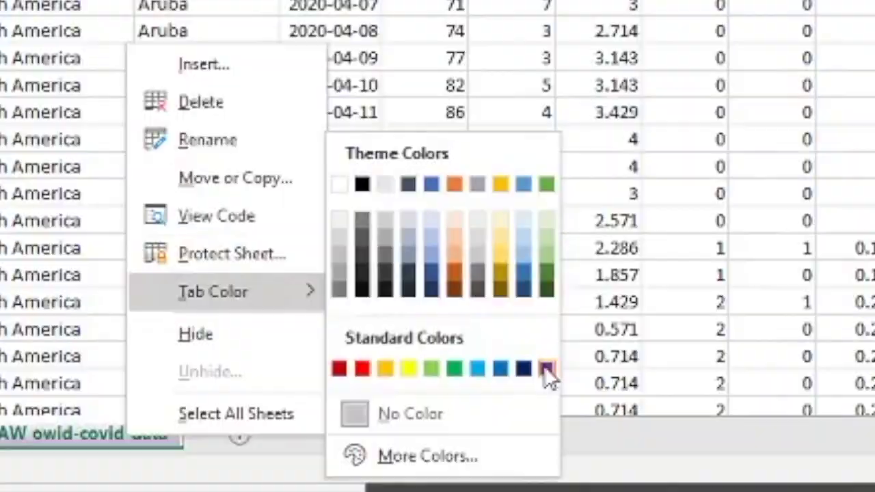
left_click(240, 436)
left_click(137, 458)
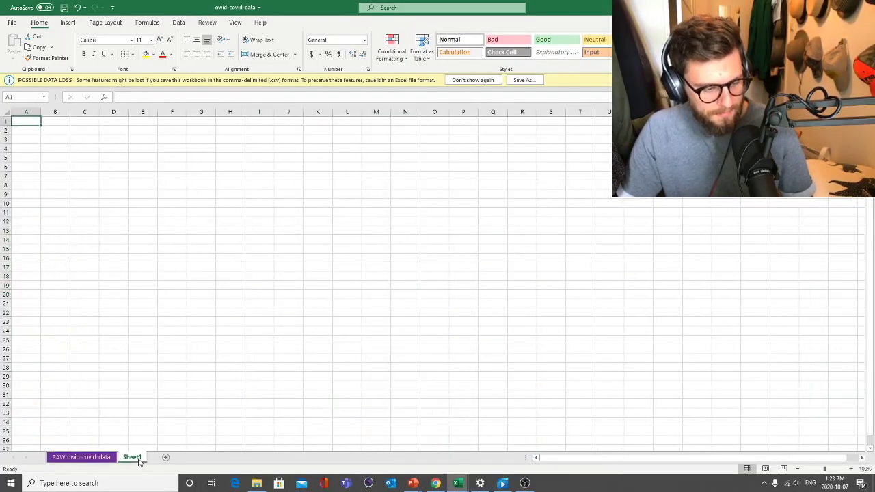
Create a copy of the RAW owid-covid-data sheet and place it before Sheet1
left_click(104, 457)
right_click(104, 457)
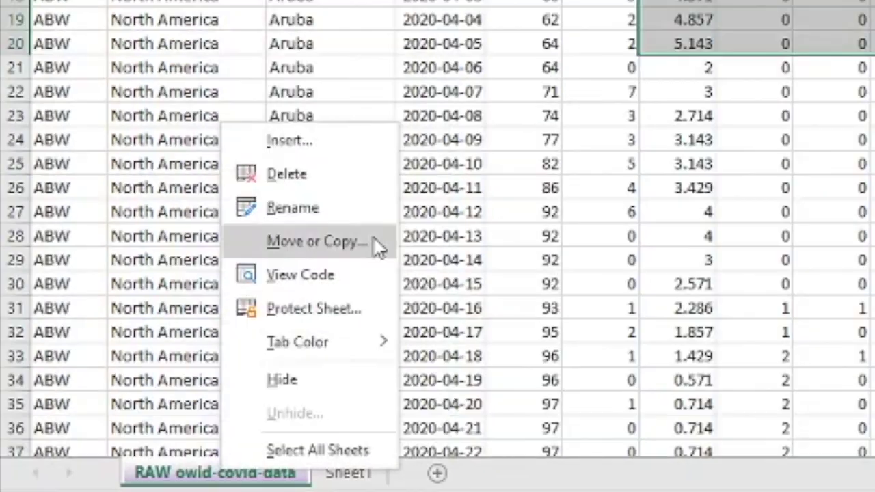
left_click(378, 248)
left_click(218, 327)
left_click(270, 210)
left_click(389, 363)
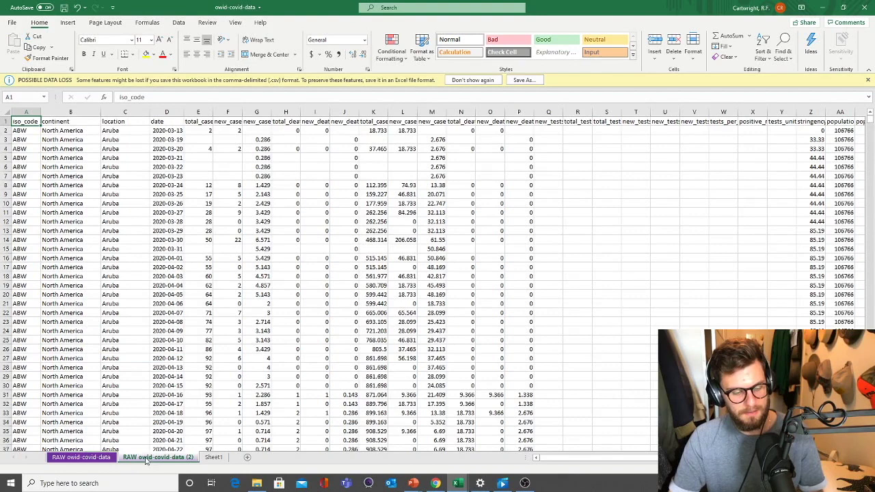
Rename the copied sheet as Country Smokers COVID
left_click(146, 461)
left_click_drag(157, 448, 156, 448)
type("Country Smokers COVID")
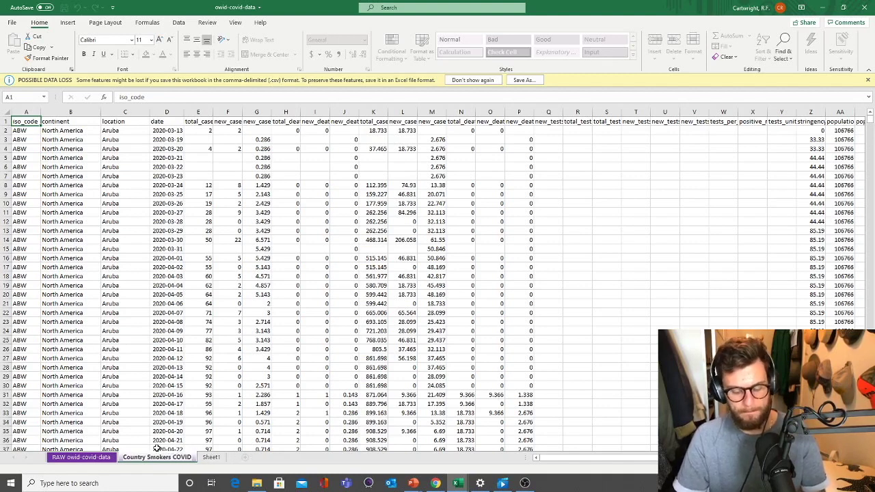
key("Return")
Delete the iso_code column from the Country Smokers COVID sheet
left_click(306, 253)
left_click_drag(167, 194, 167, 185)
left_click(22, 121)
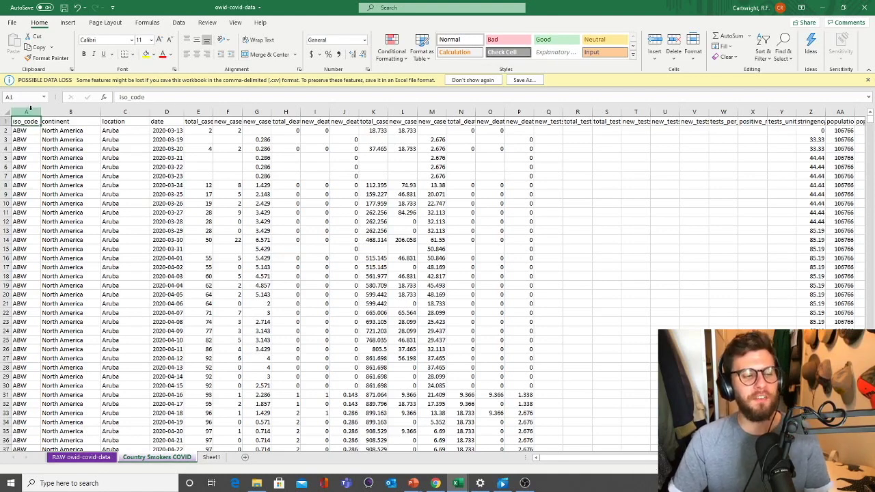
left_click_drag(28, 109, 75, 109)
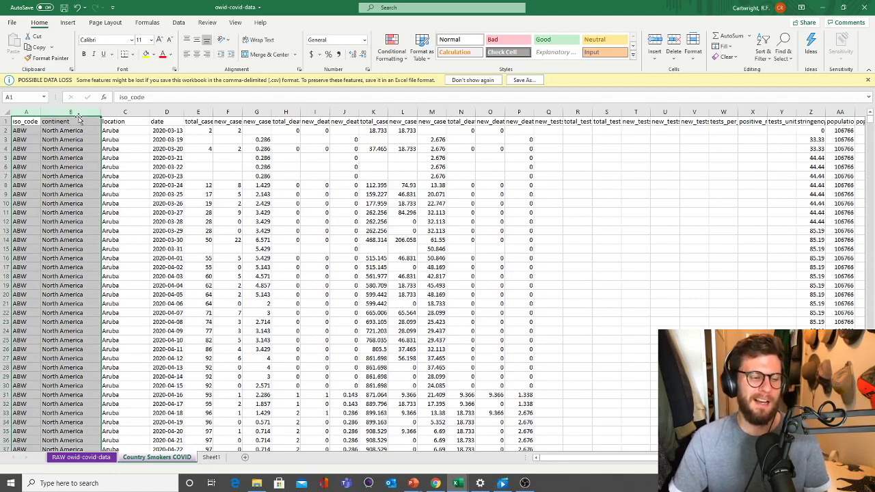
left_click(68, 112)
right_click(23, 114)
left_click(46, 201)
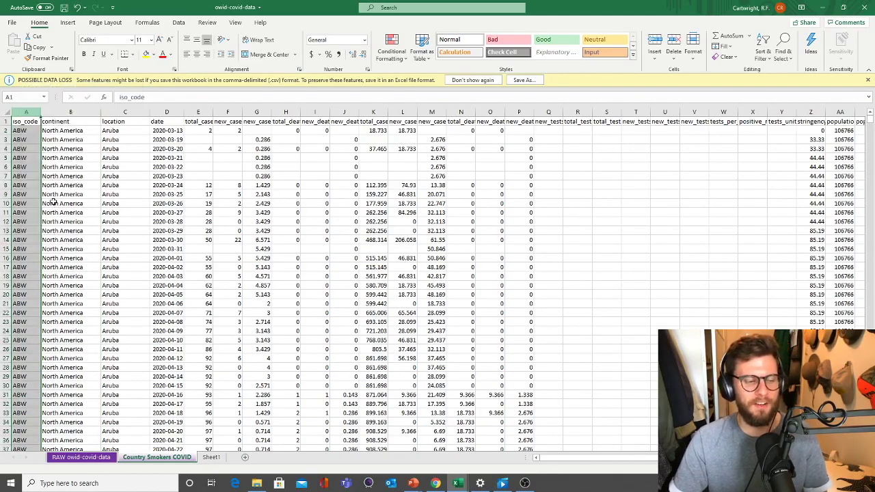
Delete the new_cases_smoothed column F, keeping continent, location, date, total_cases and new_cases
left_click(96, 112)
left_click(140, 113)
left_click(165, 112)
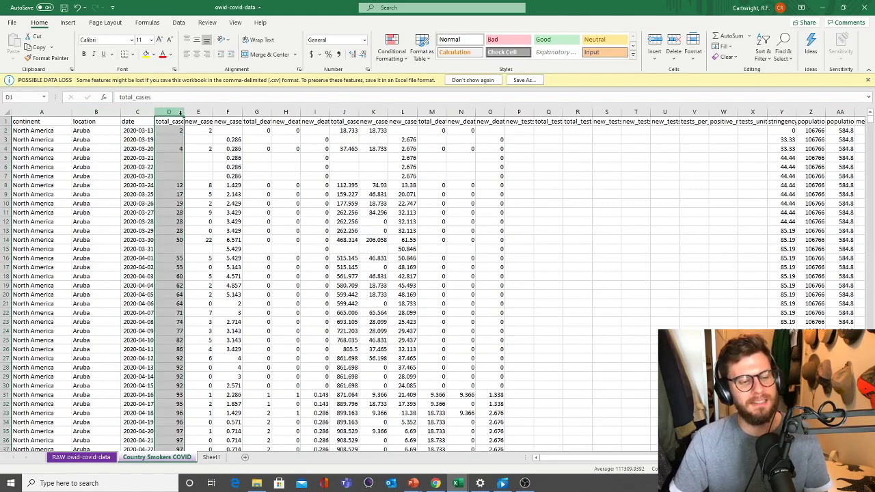
left_click(198, 112)
left_click(228, 112)
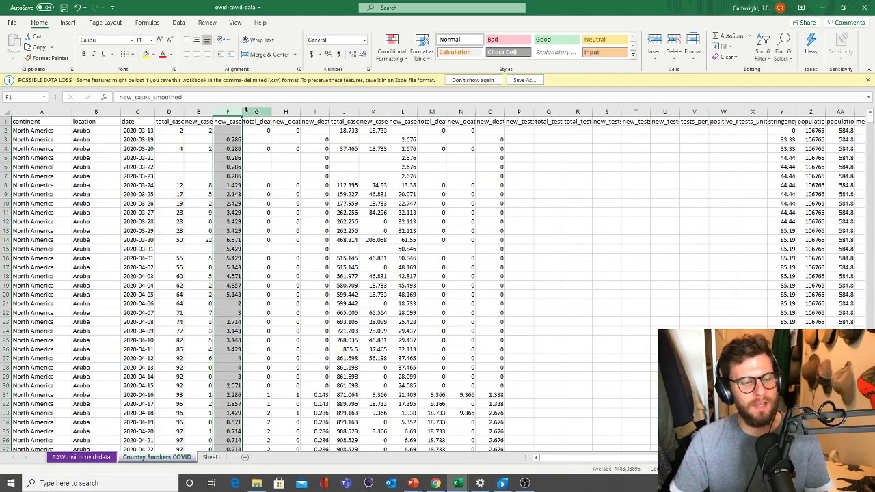
right_click(228, 112)
left_click(253, 203)
Delete new_deaths_smoothed and the other unneeded columns, keeping total and new deaths, three unsmoothed per-million columns, both population columns, median age and both smoker columns
left_click(255, 112)
left_click(279, 112)
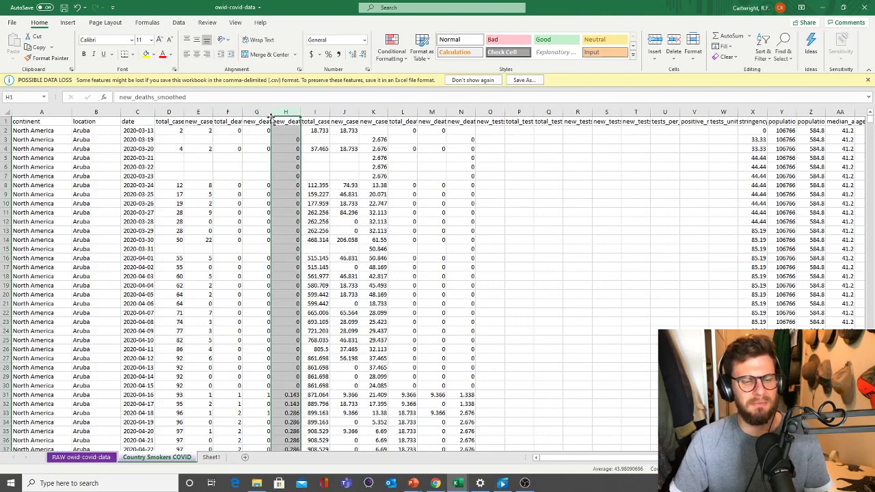
right_click(284, 113)
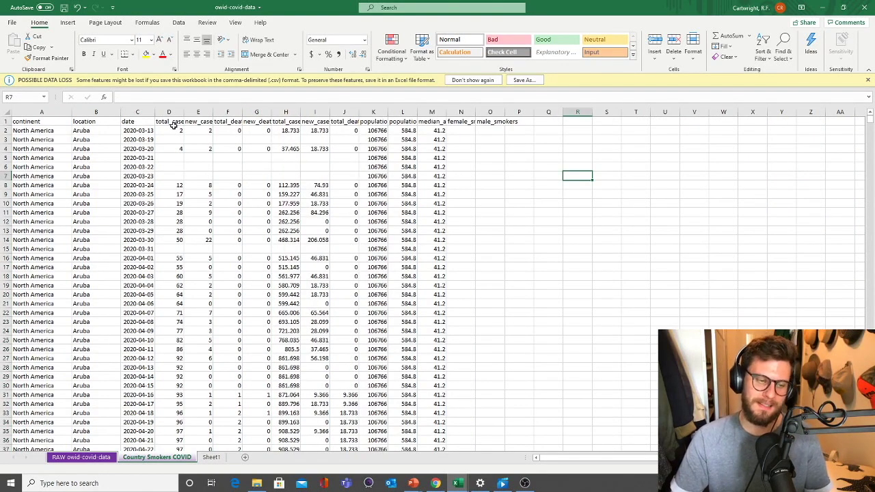
Review the headers kept in row 1 of the Country Smokers COVID sheet, from total_cases to male_smokers
left_click(175, 123)
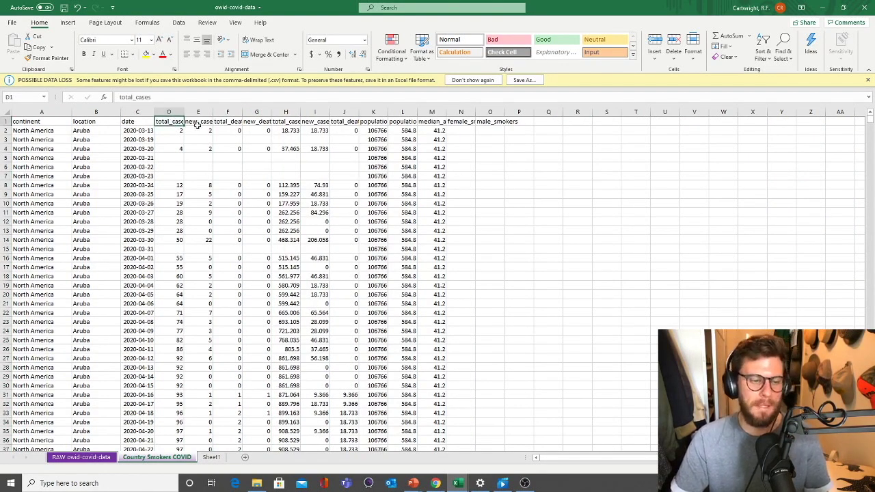
left_click(201, 122)
key("Right")
key("Right")
key("Right")
key("Right")
key("Right")
key("Right")
key("Right")
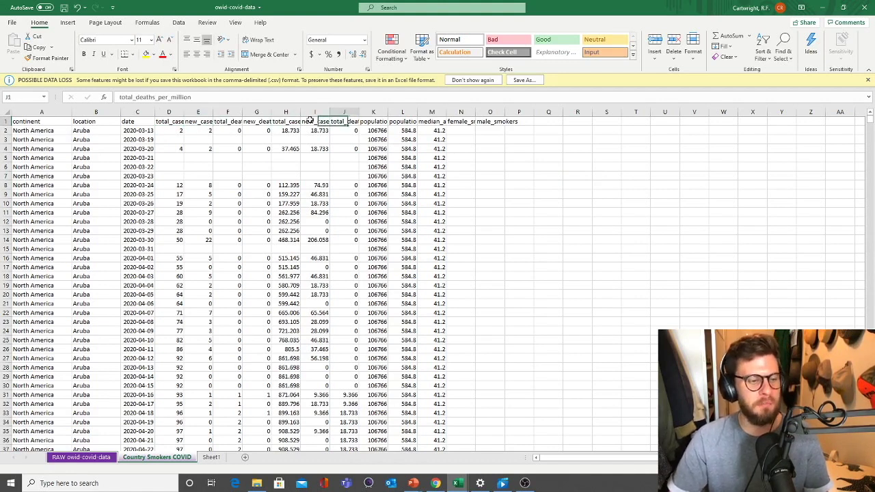
key("Right")
key("Right")
key("Right")
key("Right")
key("Right")
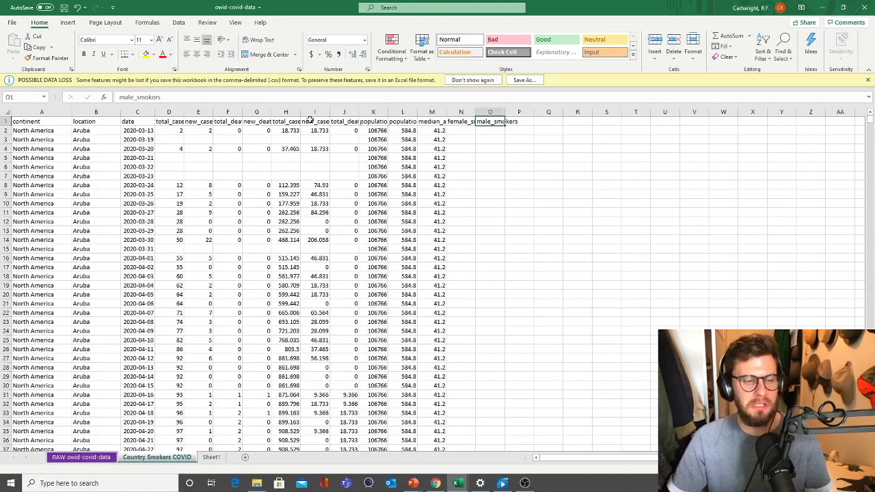
key("Left")
key("Left")
key("Left")
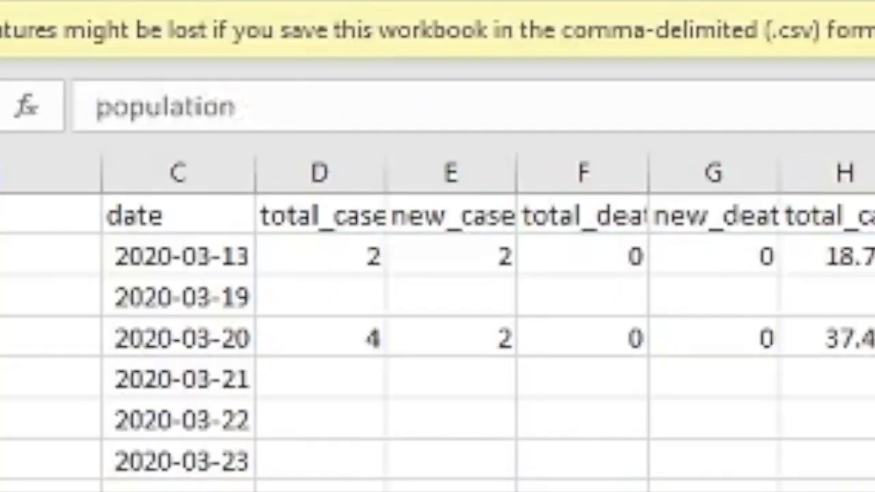
Rename the headers in D1 and E1 to Total Cases and New Cases
left_click(320, 215)
type("Total")
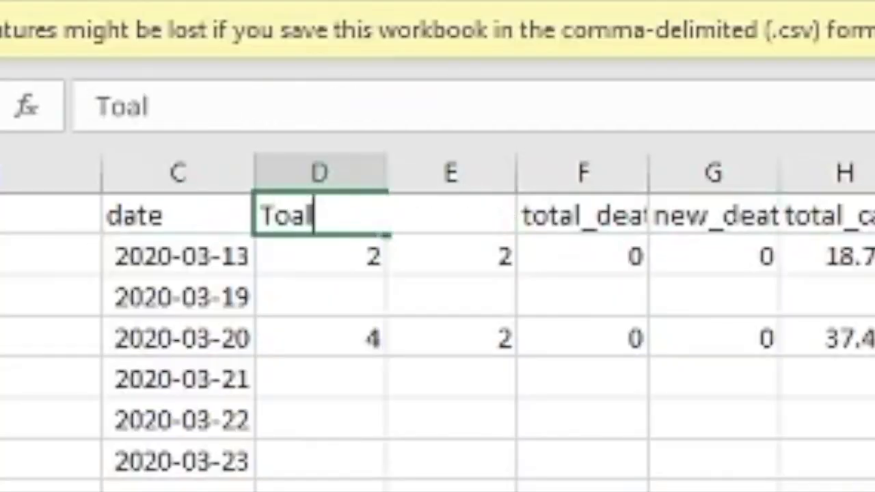
key("BackSpace")
key("BackSpace")
type("tal Cases")
key("Tab")
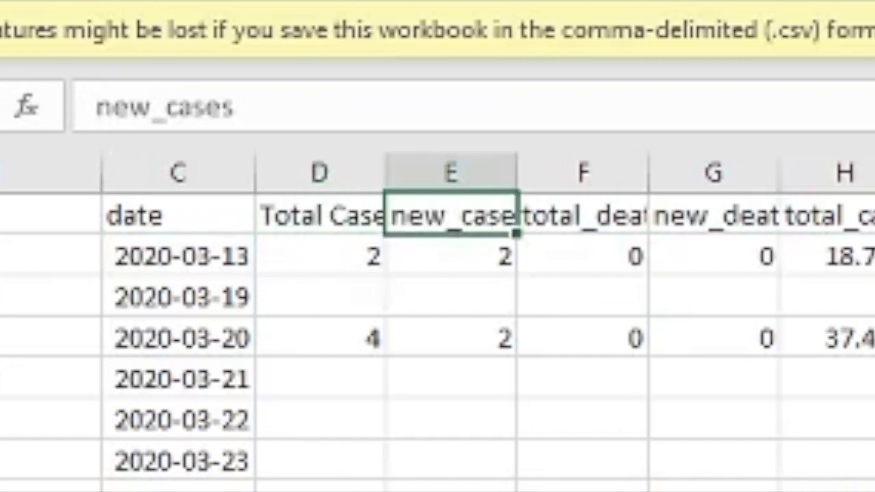
type("New Cases")
key("Tab")
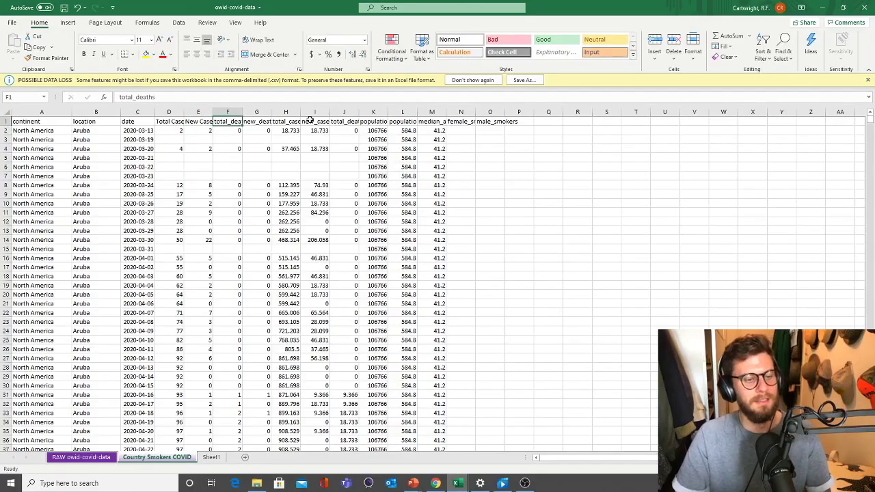
Rename the headers in F1 and G1 to Total Deaths and New Deaths
type("Total Deaths")
key("Tab")
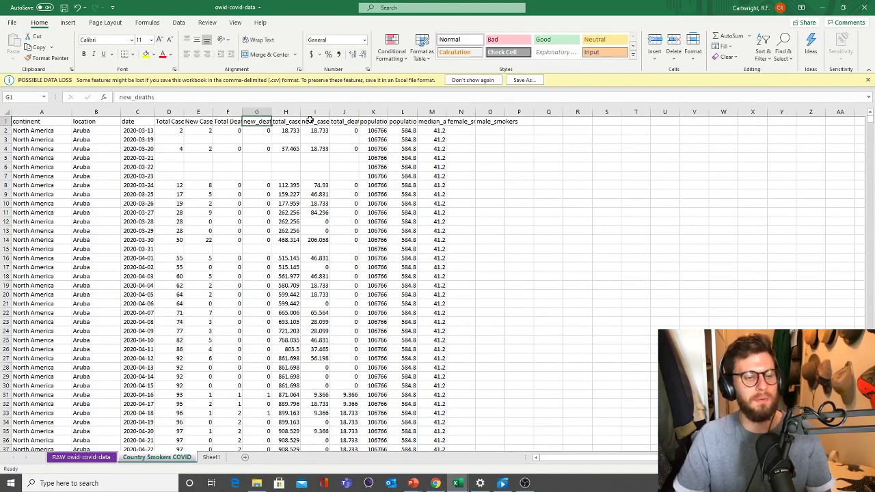
type("New Dea")
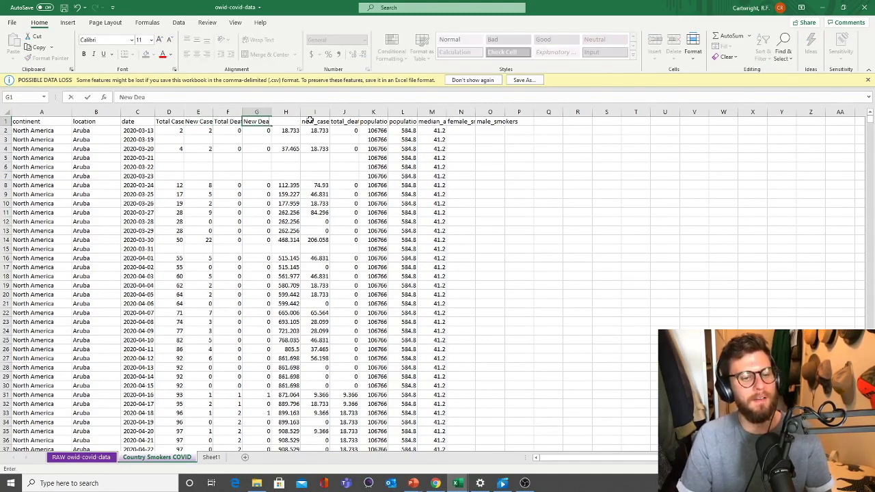
type("ths")
key("Tab")
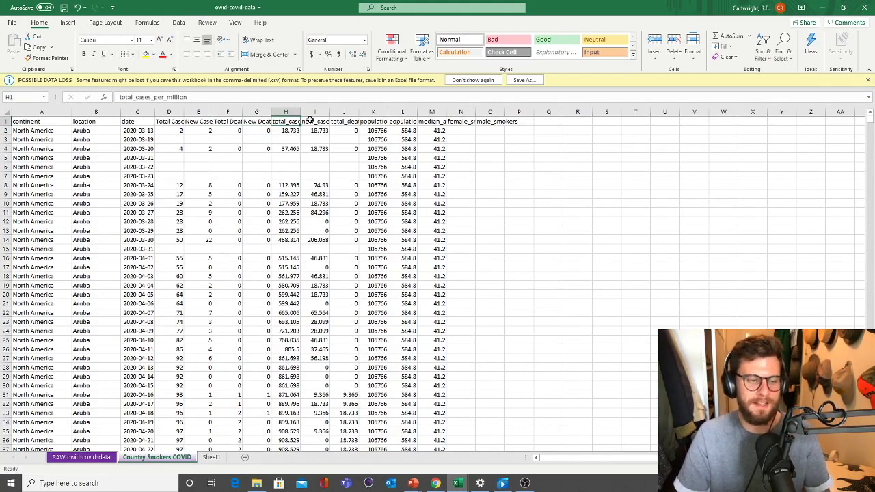
Rename the header in H1 to Total Cases per Million
type("Total C")
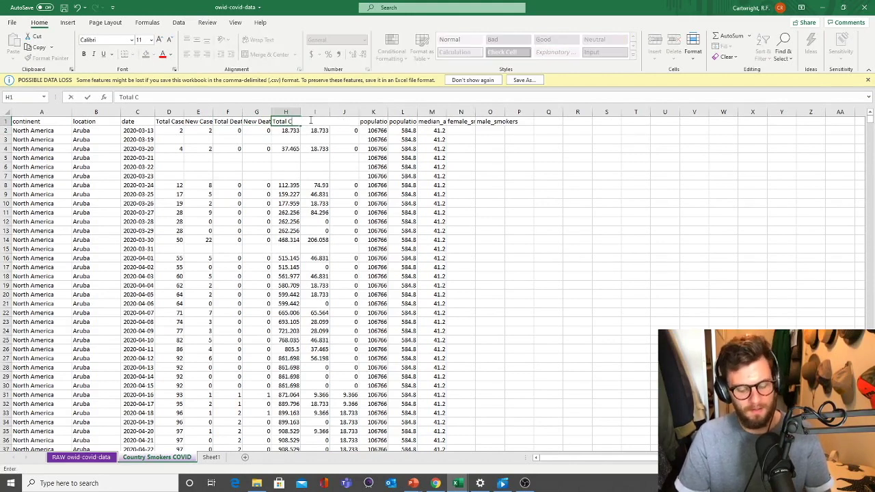
type("ases per Million")
key("Tab")
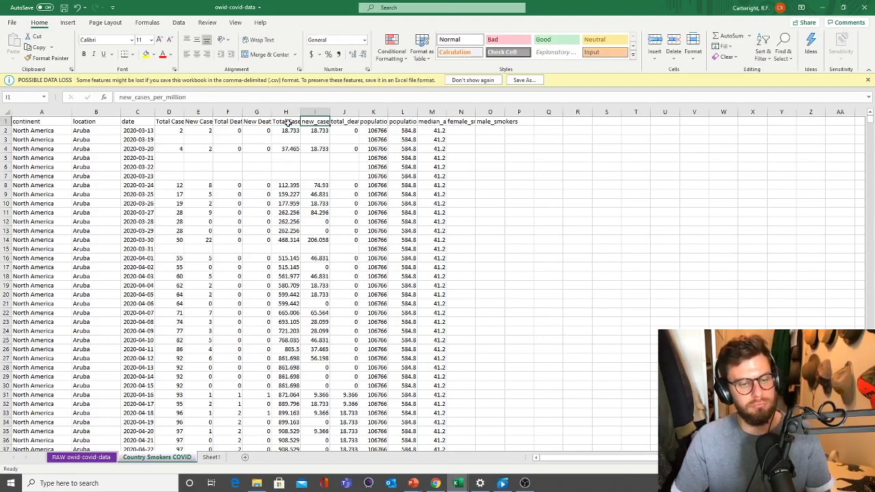
left_click(287, 123)
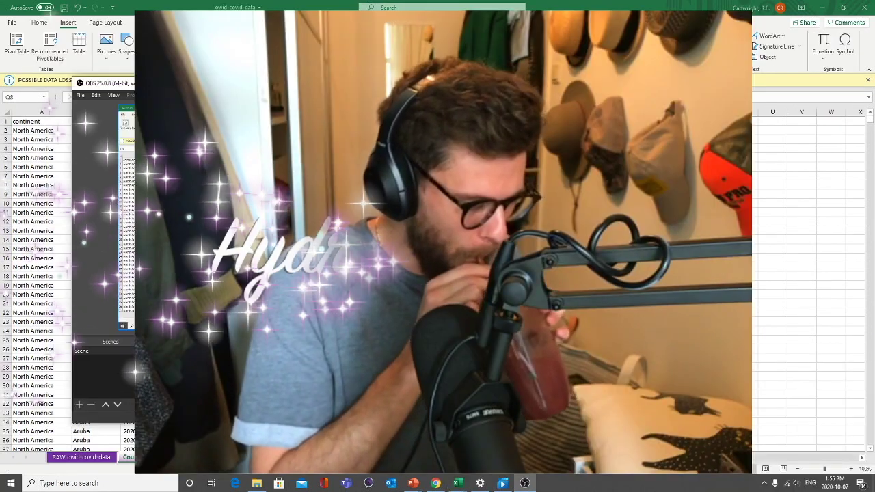
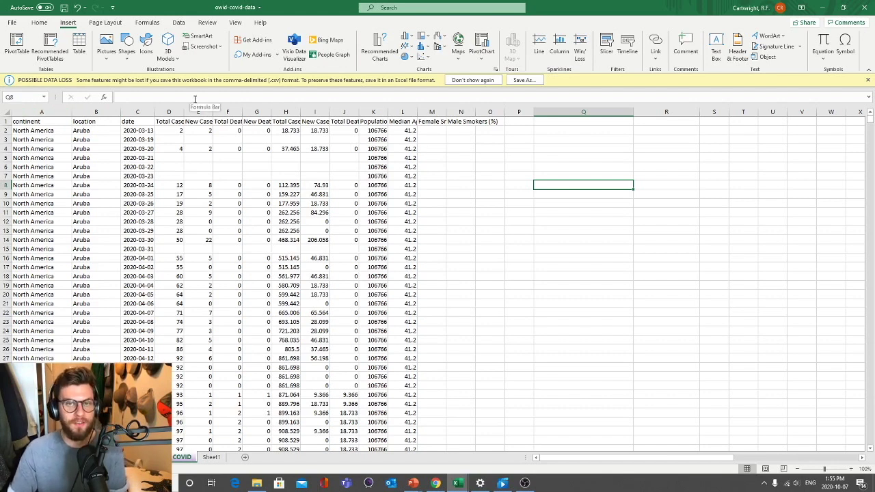
Set the width of columns C through N, from Date to Male Smokers (%), to 12
left_click_drag(96, 112, 404, 110)
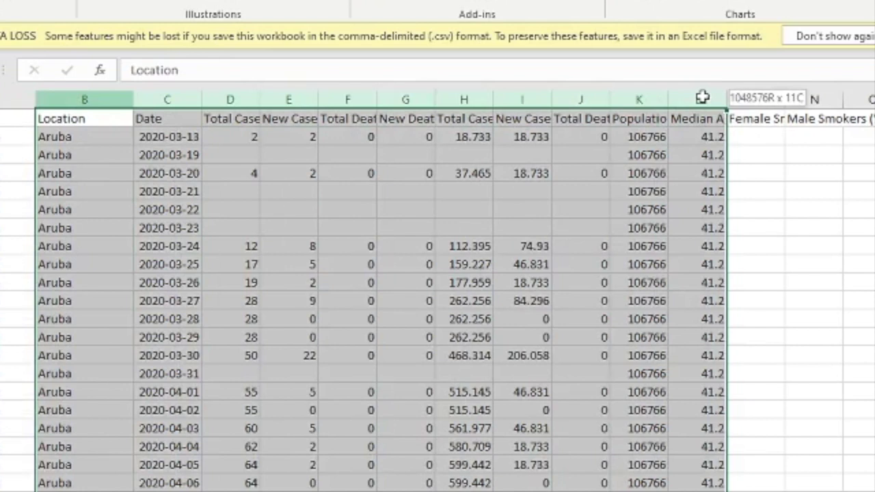
left_click_drag(703, 97, 703, 97)
left_click(171, 95)
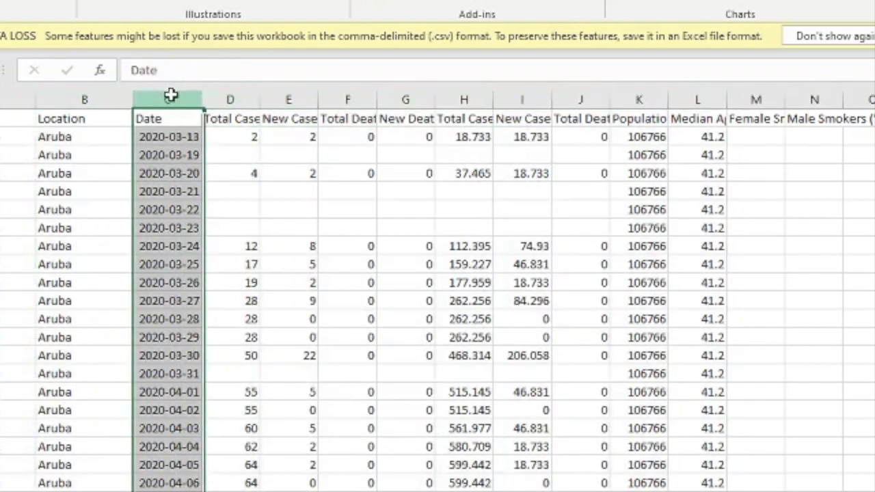
left_click(809, 96, "shift")
right_click(800, 94)
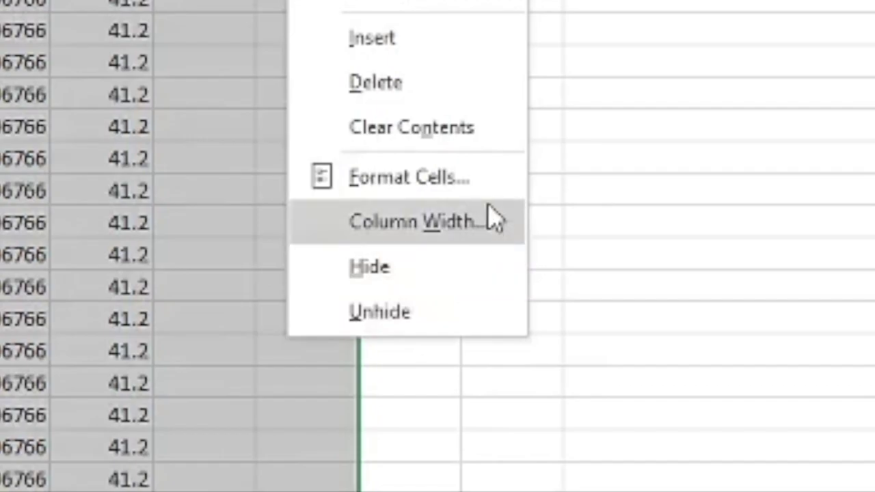
left_click(511, 240)
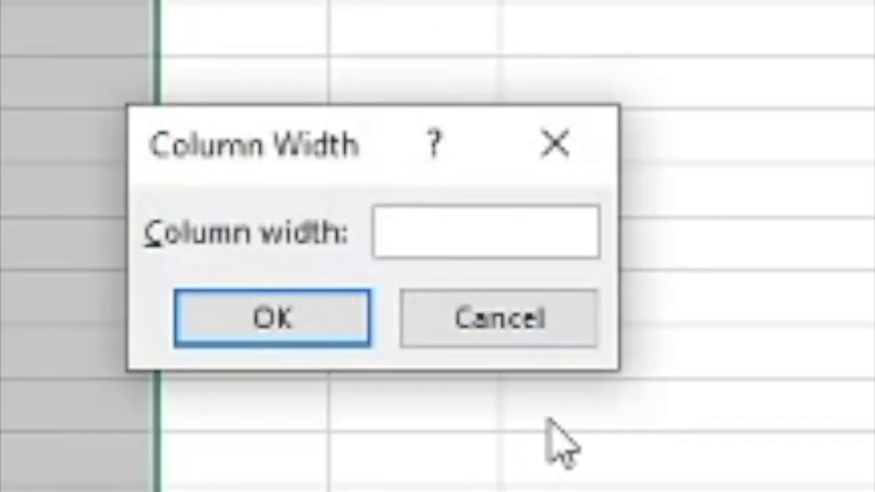
type("12")
key("Return")
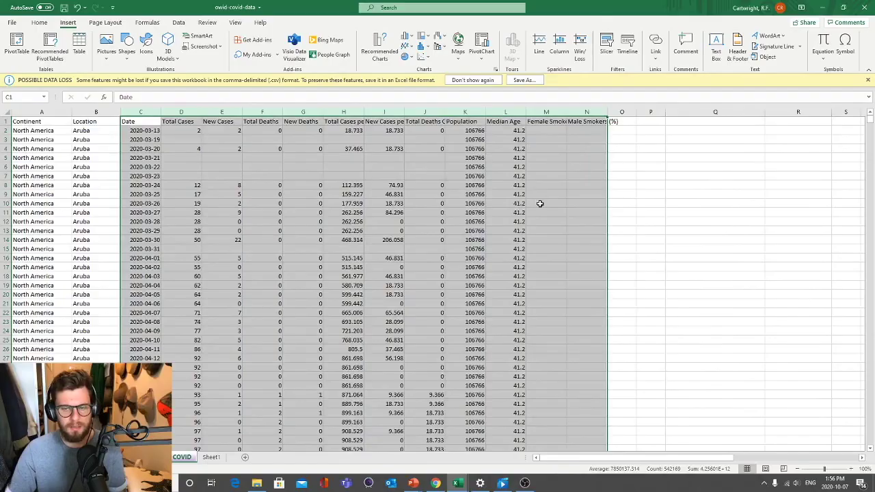
Wrap the header text in A1:M1 and center it vertically and horizontally
left_click(298, 342)
left_click_drag(68, 121, 551, 121)
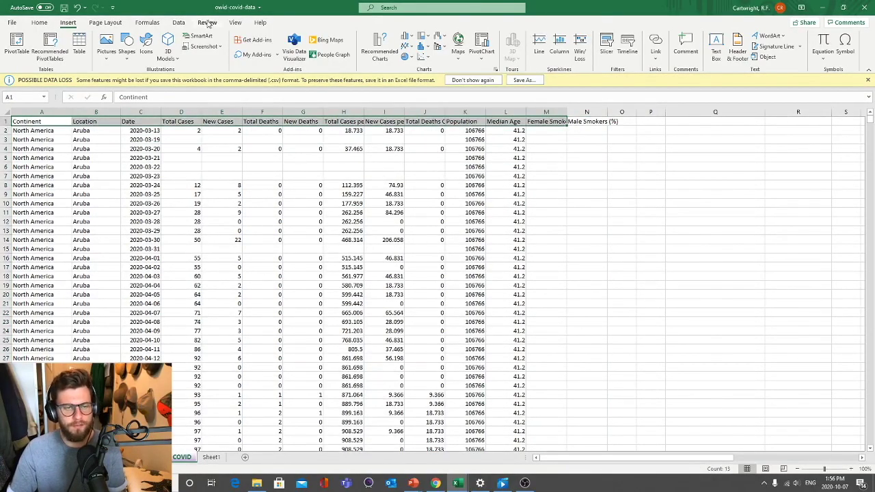
left_click(39, 22)
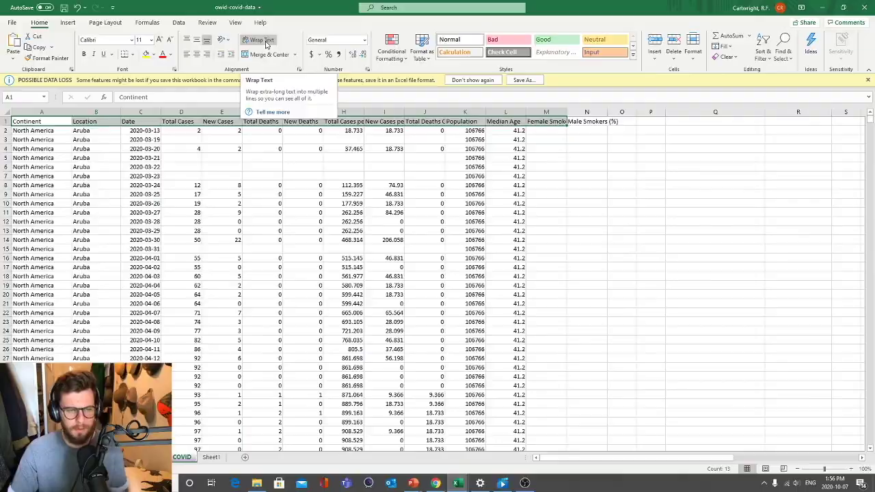
left_click(395, 90)
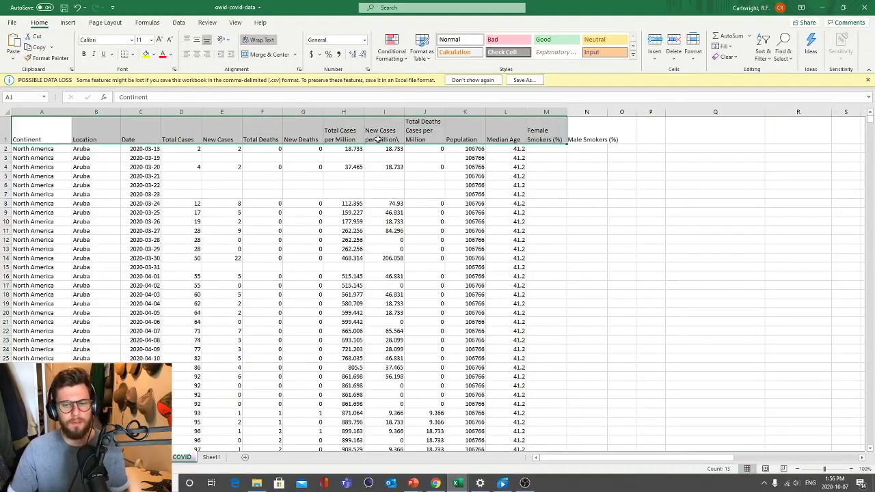
left_click(196, 40)
left_click(197, 54)
Wrap the Male Smokers (%) header in N1 and center it both ways to match the other headers
left_click(573, 130)
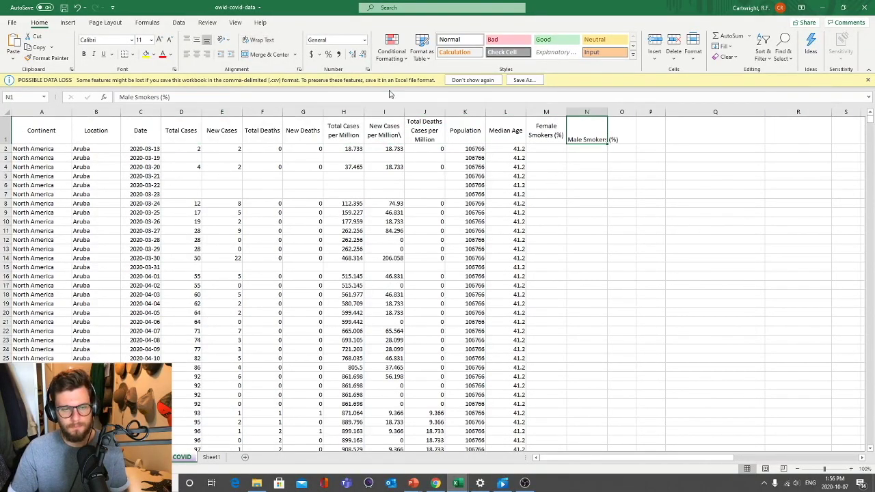
left_click(258, 40)
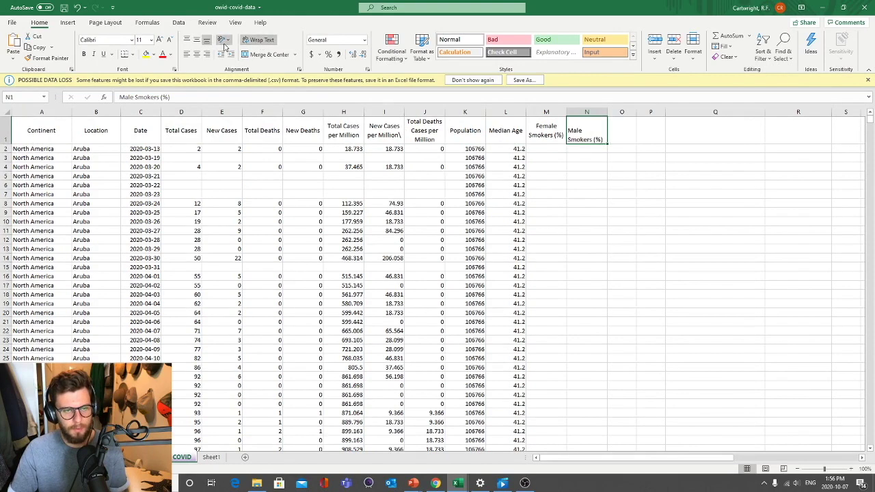
left_click(197, 40)
left_click(197, 54)
left_click(543, 231)
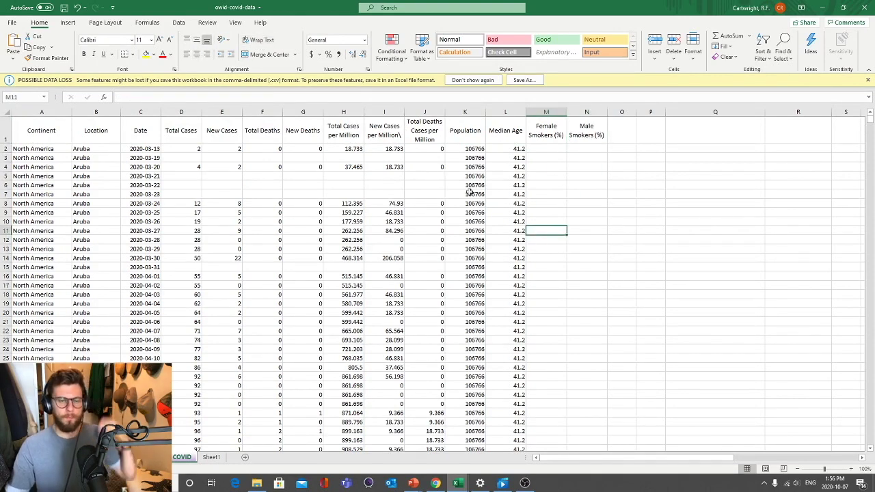
Remove the stray backslash from the end of the New Cases per Million header in I1
left_click(425, 130)
double_click(386, 133)
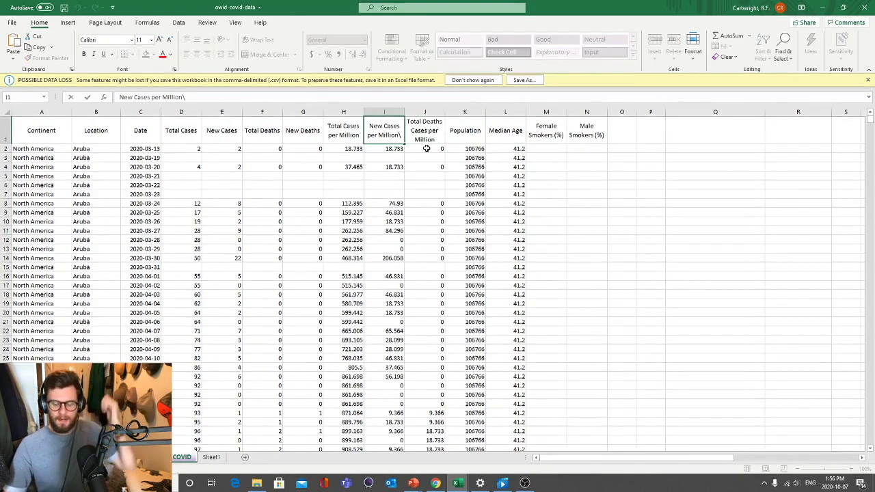
key("Return")
left_click(287, 200)
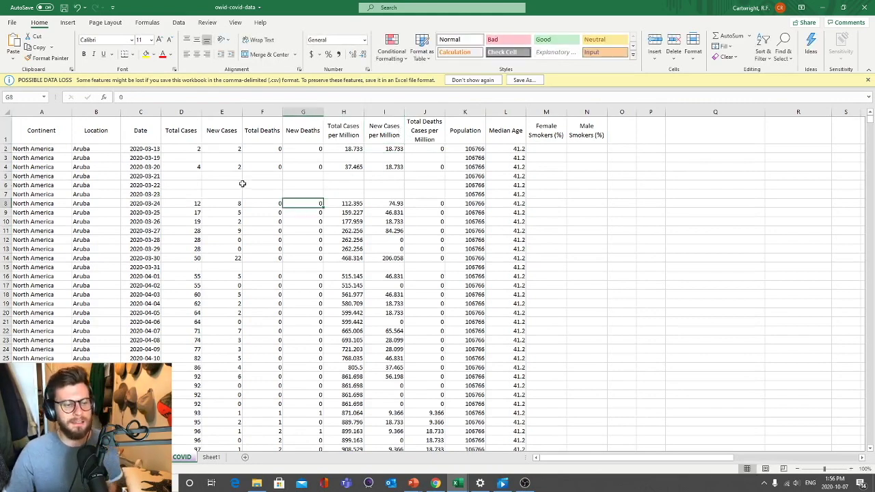
Make the header row A1:N1 bold and add a bottom border beneath it
left_click_drag(53, 130, 571, 127)
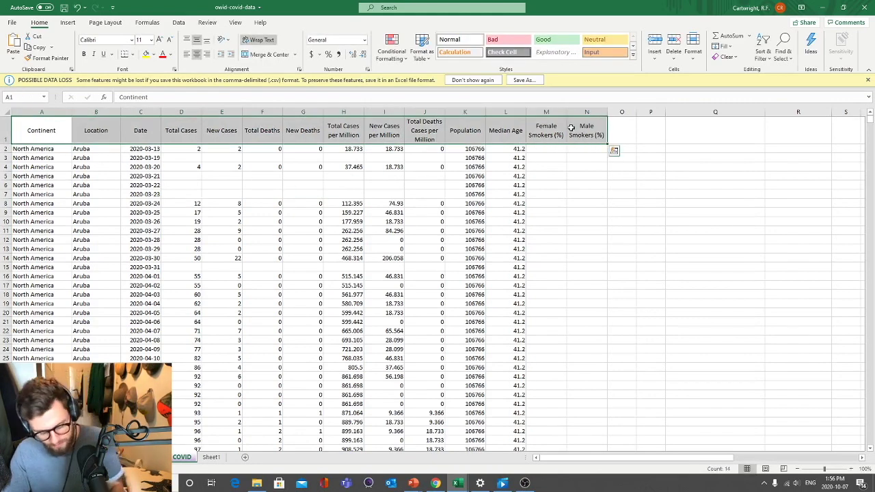
left_click(343, 221)
left_click(586, 249)
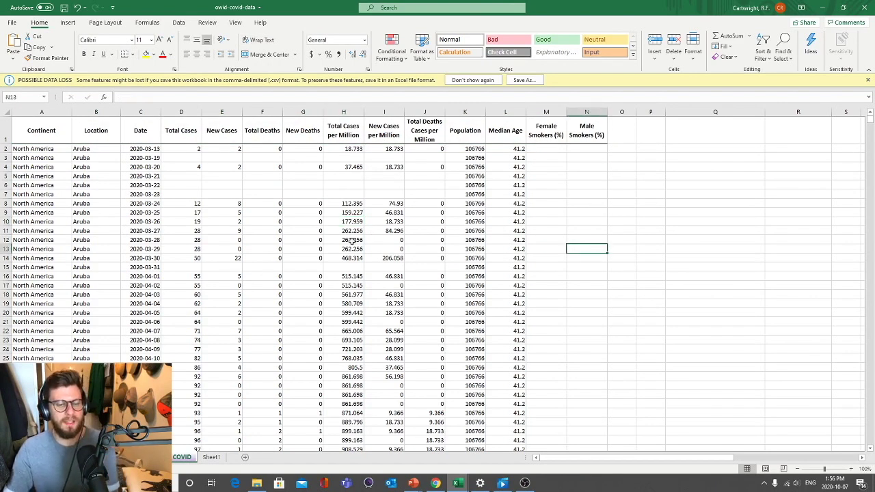
left_click(682, 183)
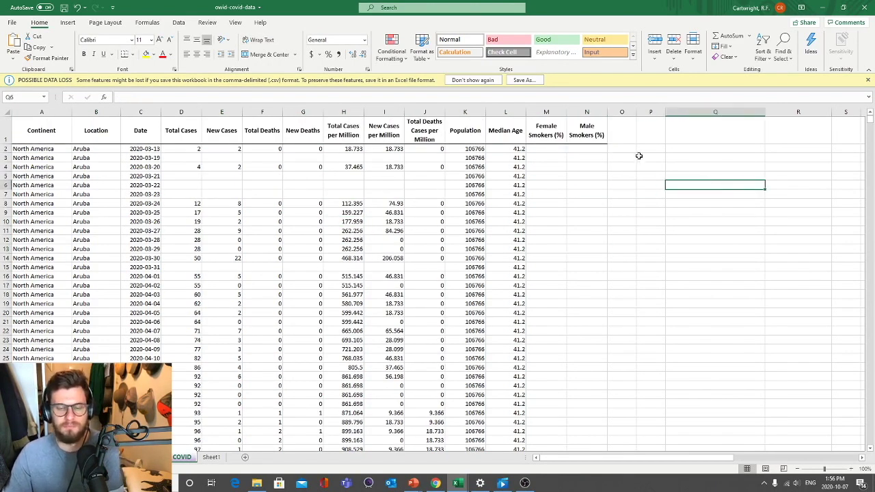
left_click(707, 228)
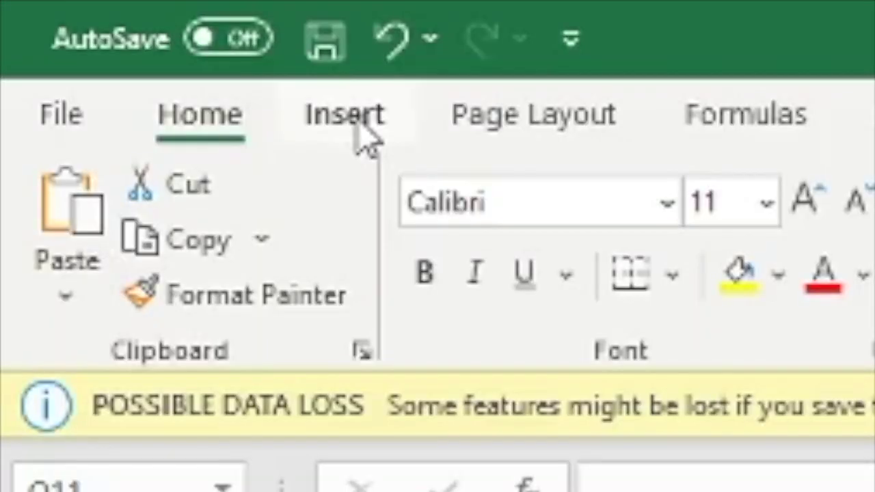
Create a PivotTable on a new worksheet from the Country Smokers COVID range A1:N48595
left_click(69, 24)
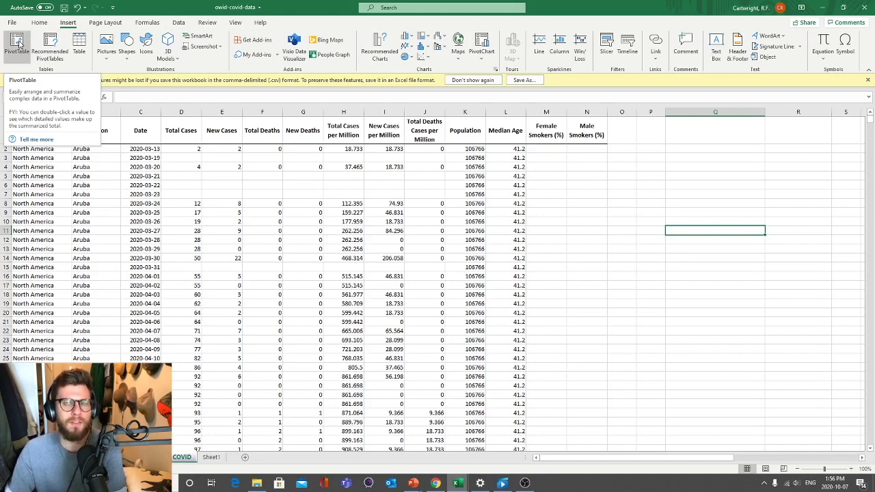
left_click(20, 44)
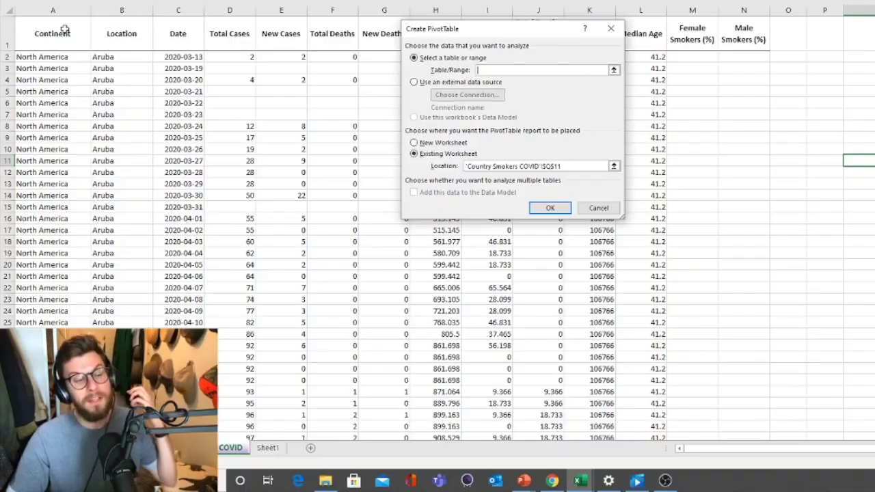
left_click_drag(55, 126, 158, 134)
left_click_drag(200, 38, 724, 32)
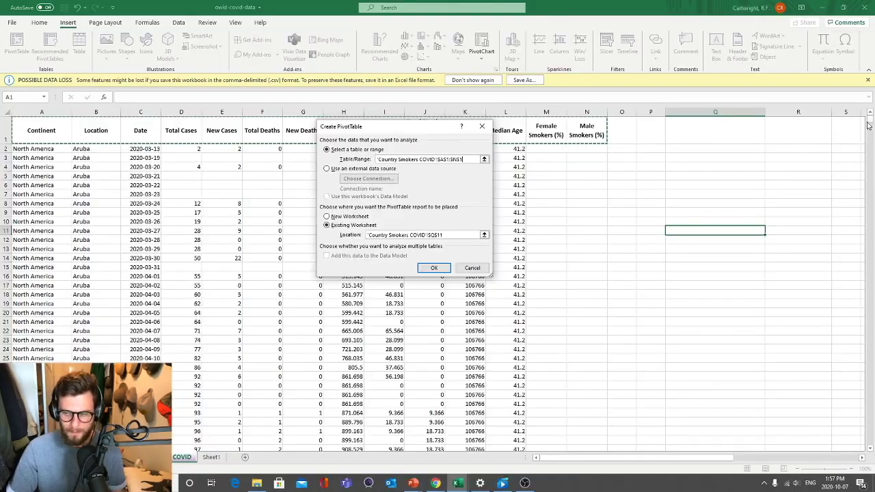
left_click_drag(870, 125, 869, 449)
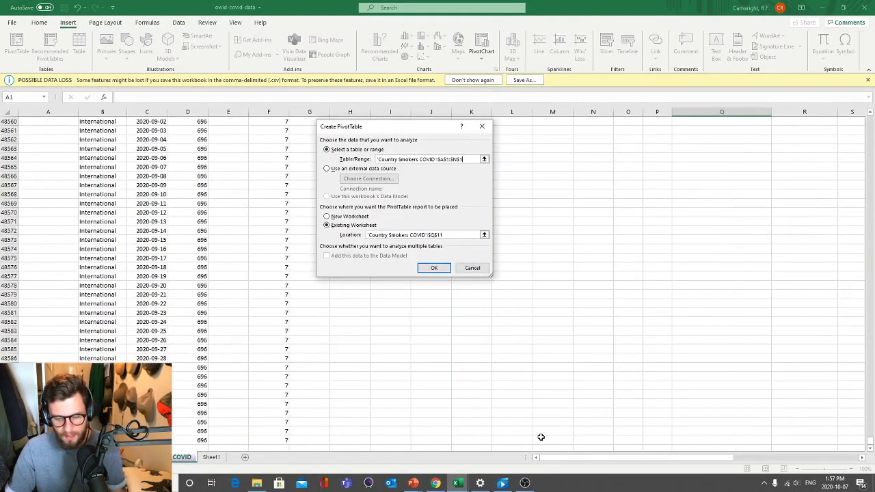
left_click(592, 439, "shift")
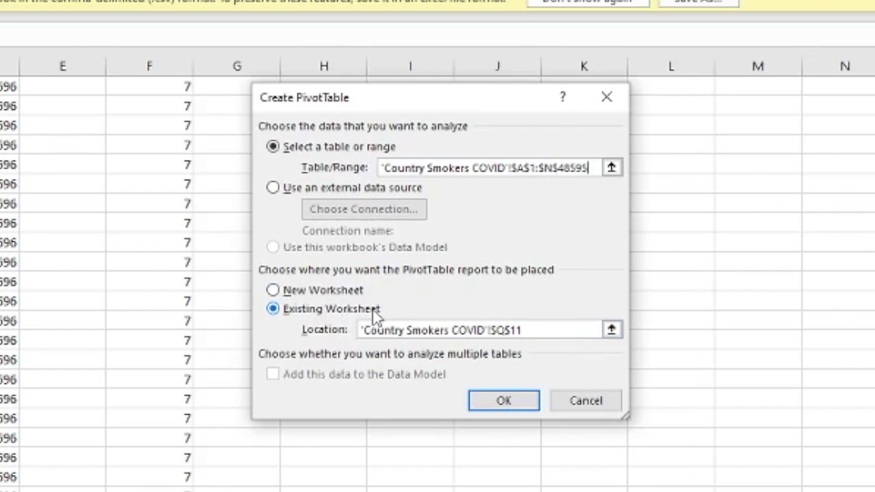
left_click(311, 293)
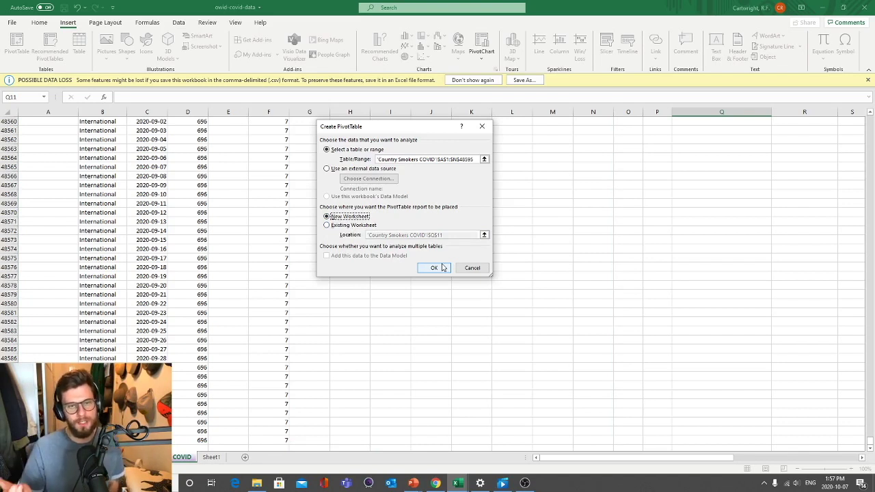
left_click(435, 270)
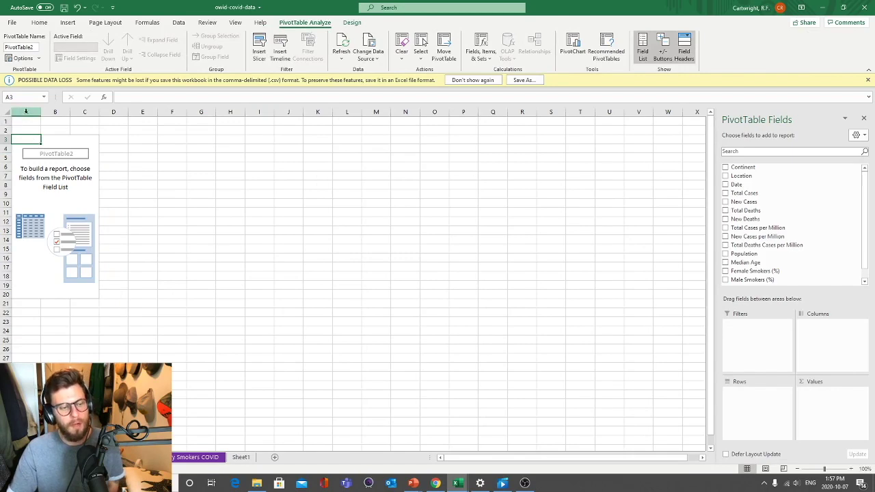
Insert blank columns and rows ahead of the empty PivotTable so that it starts at cell M5
left_click(26, 111)
right_click(26, 112)
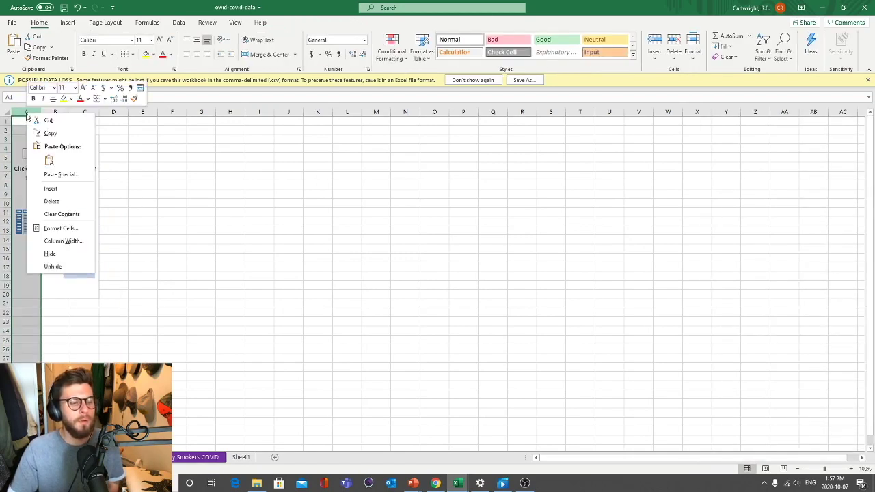
left_click(76, 188)
right_click(27, 114)
left_click(49, 190)
right_click(25, 116)
left_click(49, 190)
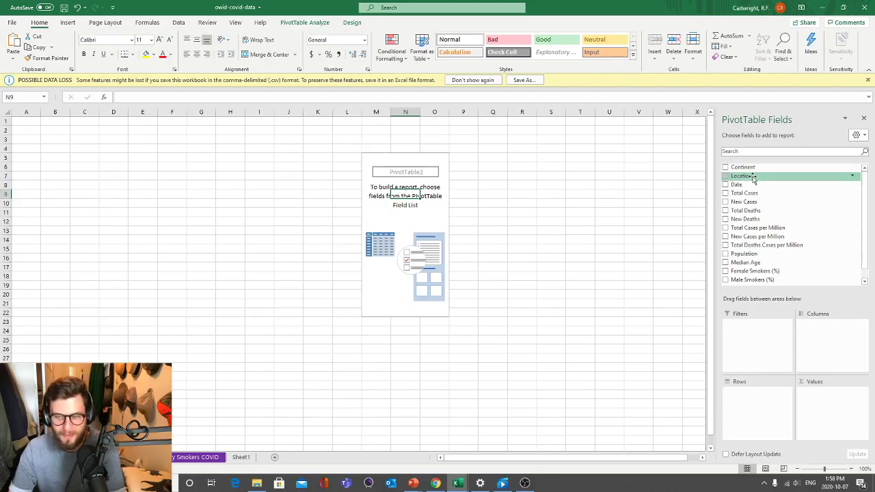
Add the Location field to the PivotTable's rows to list every country
left_click_drag(752, 178, 757, 417)
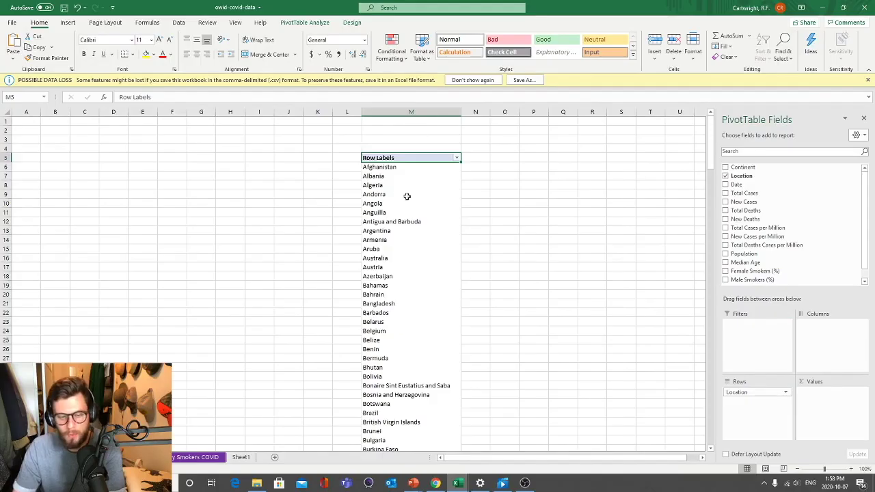
scroll(228, 182, "down", 4)
scroll(437, 288, "up", 4)
scroll(794, 243, "down", 1)
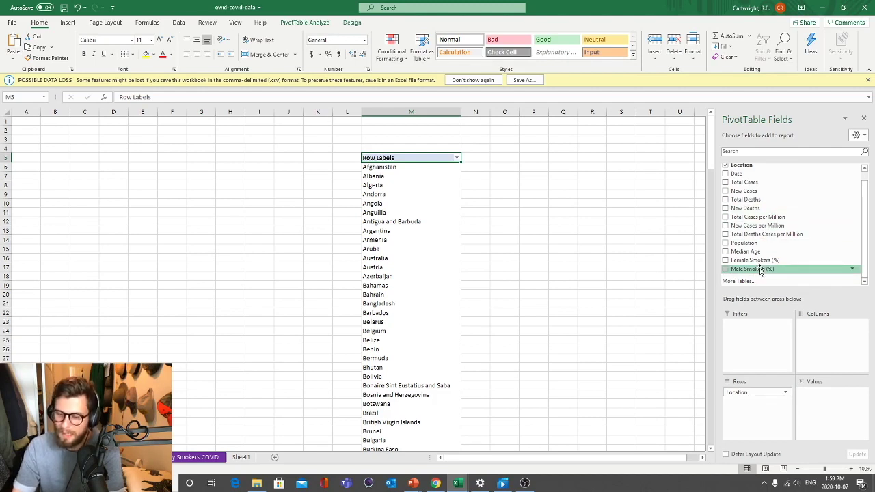
Add the Male Smokers (%) field to the PivotTable's values
left_click_drag(762, 270, 819, 406)
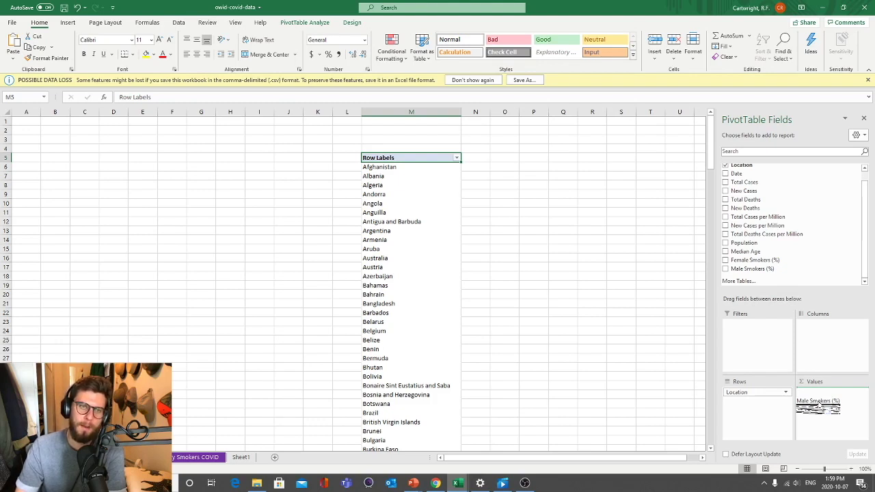
left_click_drag(819, 406, 822, 405)
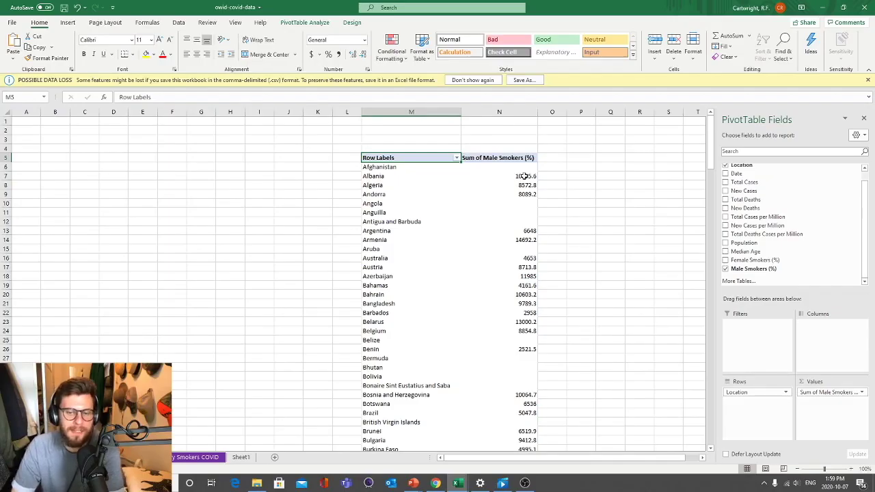
left_click(589, 117)
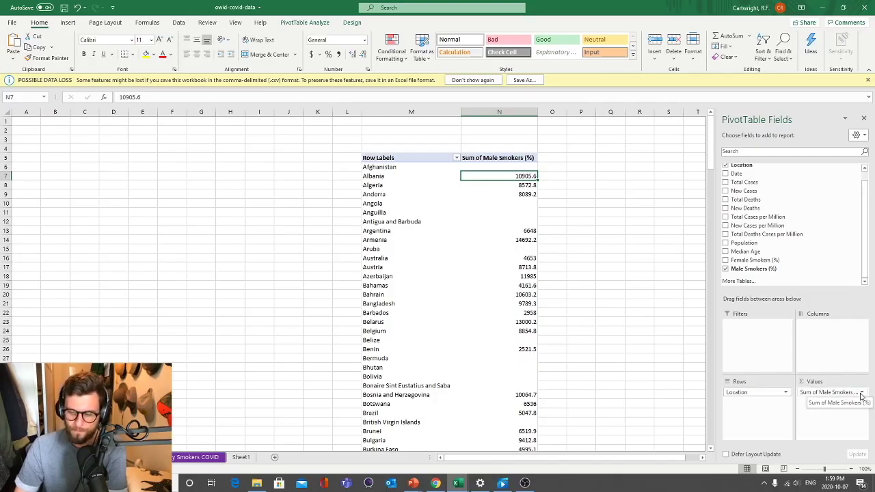
left_click(407, 158)
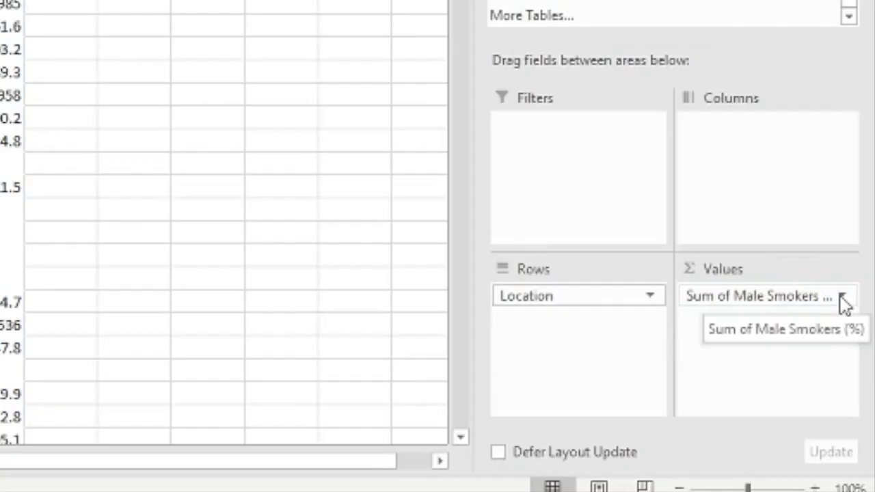
Change the Male Smokers (%) value field so it is summarized by Average
left_click(842, 297)
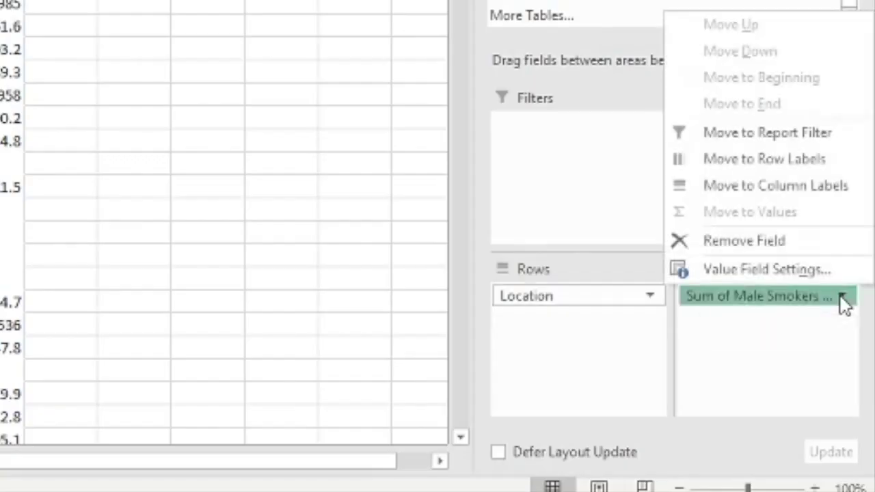
left_click(809, 272)
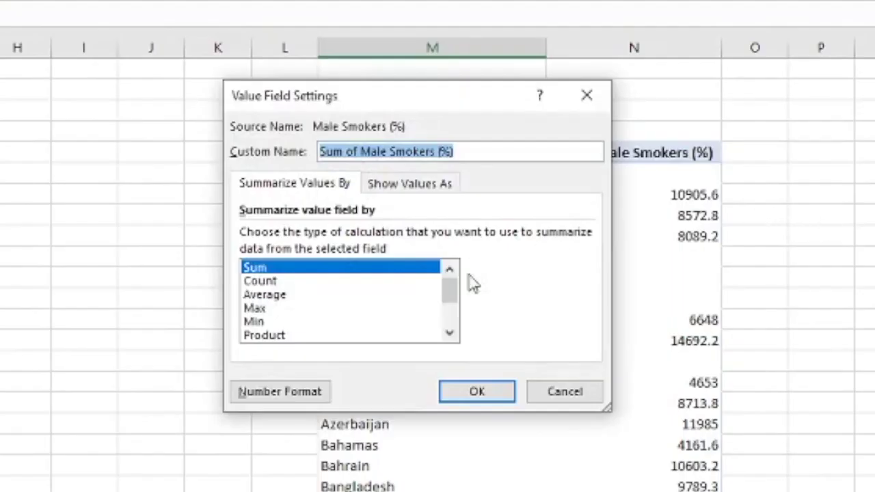
scroll(320, 309, "down", 1)
scroll(322, 304, "down", 1)
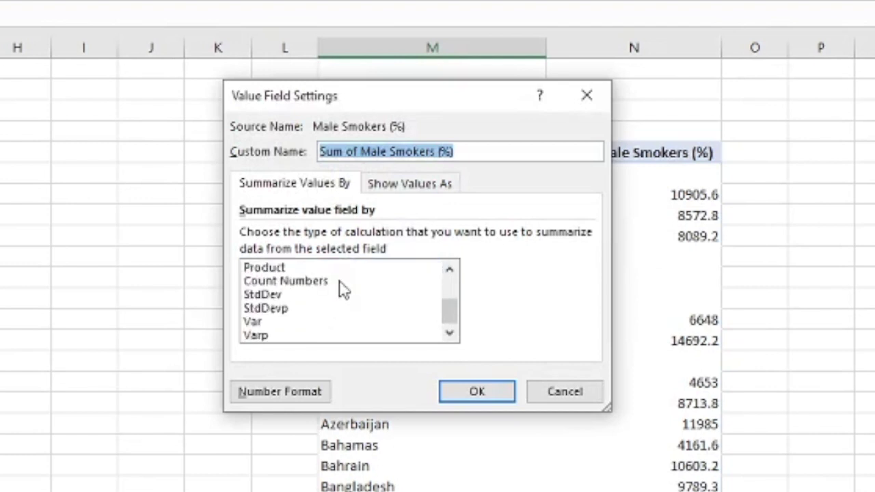
scroll(345, 289, "up", 2)
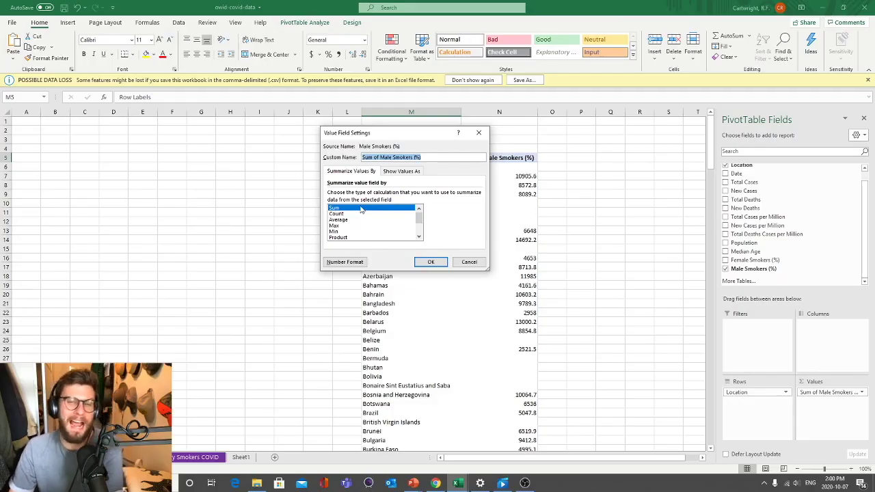
left_click(354, 218)
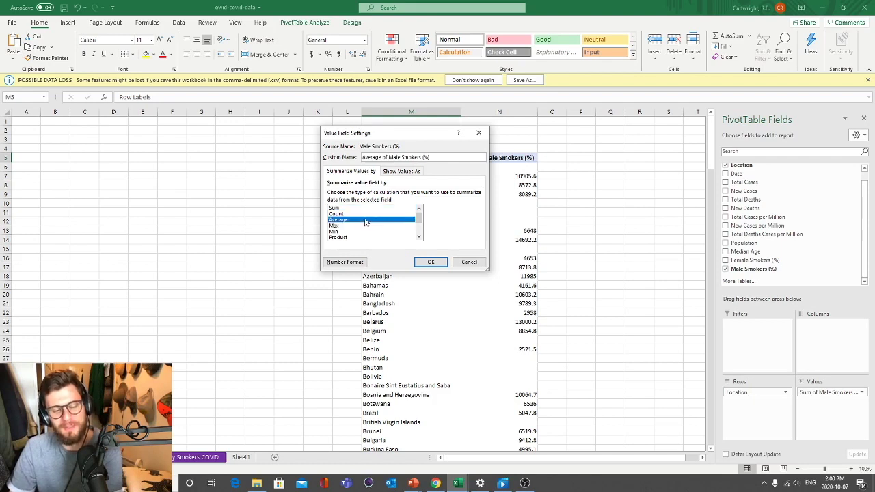
left_click(431, 263)
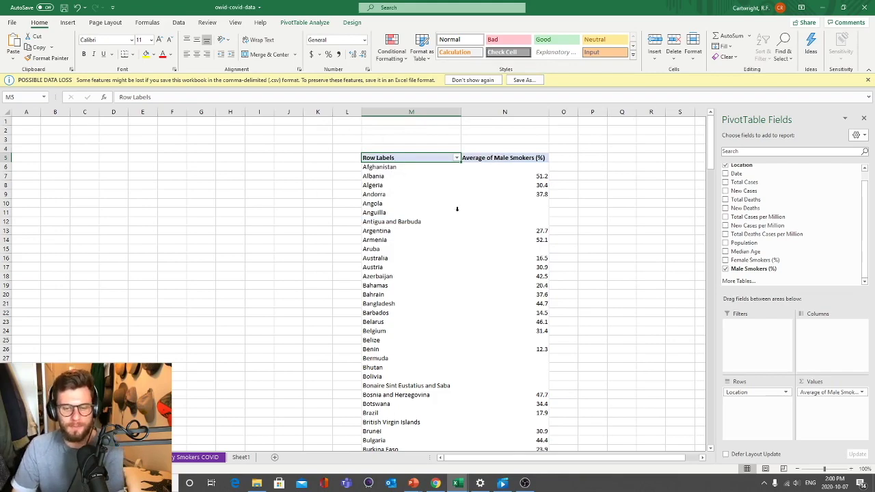
key("ctrl+z")
mouse_move(848, 393)
left_mouse_down()
mouse_move(836, 397)
mouse_move(773, 270)
mouse_move(832, 372)
mouse_move(835, 398)
left_mouse_up()
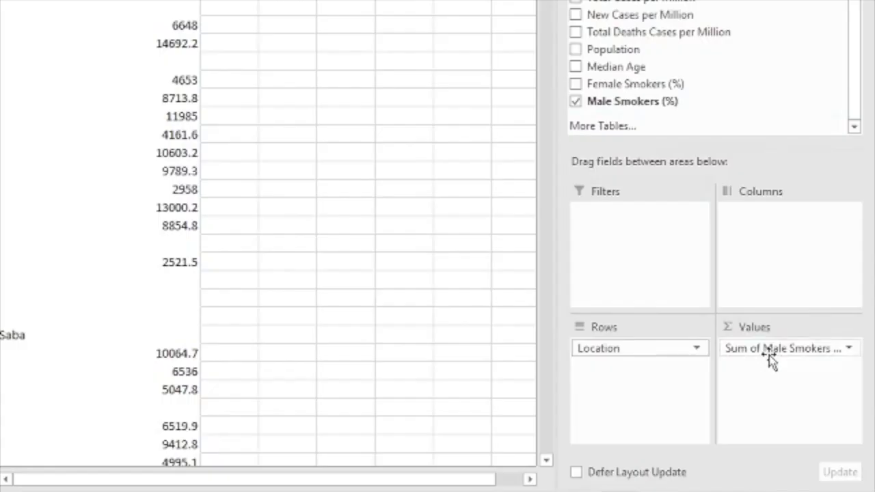
left_click_drag(768, 357, 621, 122)
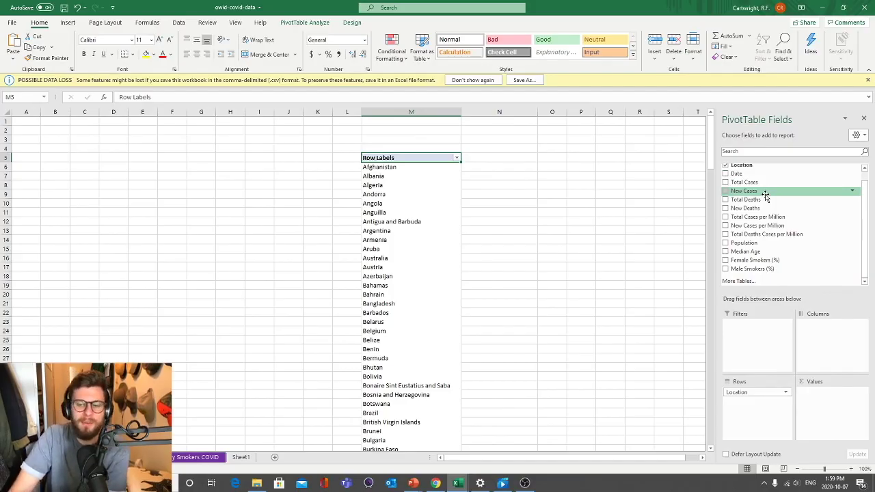
left_click_drag(766, 196, 826, 419)
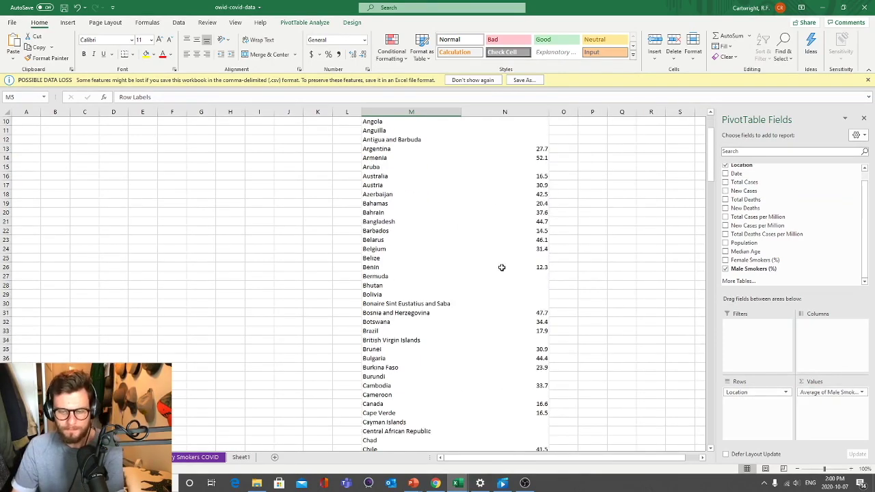
Look through the average male smoker percentages by country, checking for countries without a value
scroll(512, 277, "down", 6)
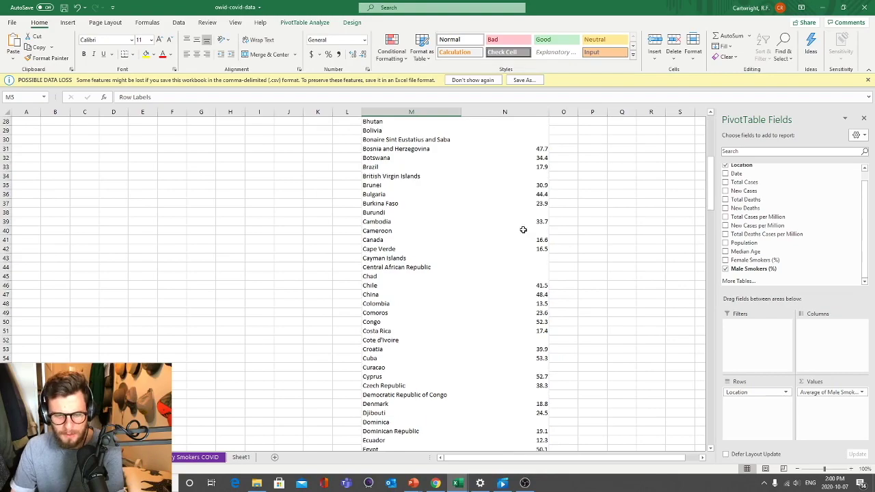
left_click(540, 212)
key("Up")
key("Up")
key("Up")
key("Up")
key("Up")
key("Up")
key("Up")
key("Up")
key("Up")
key("Up")
key("Up")
key("Up")
key("Up")
key("Up")
key("Up")
key("Up")
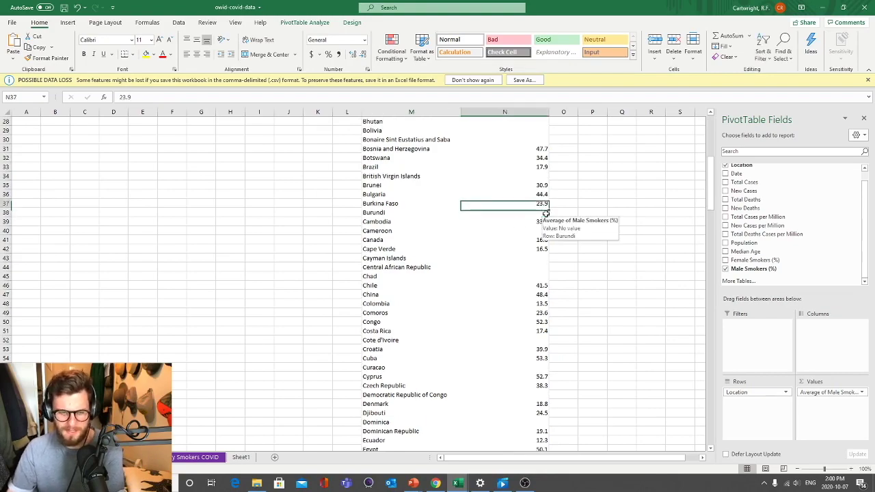
key("Up")
key("Up")
key("Up")
key("Up")
key("Up")
key("Up")
key("Up")
key("Up")
key("Up")
key("Up")
key("Up")
key("Up")
key("Up")
key("Up")
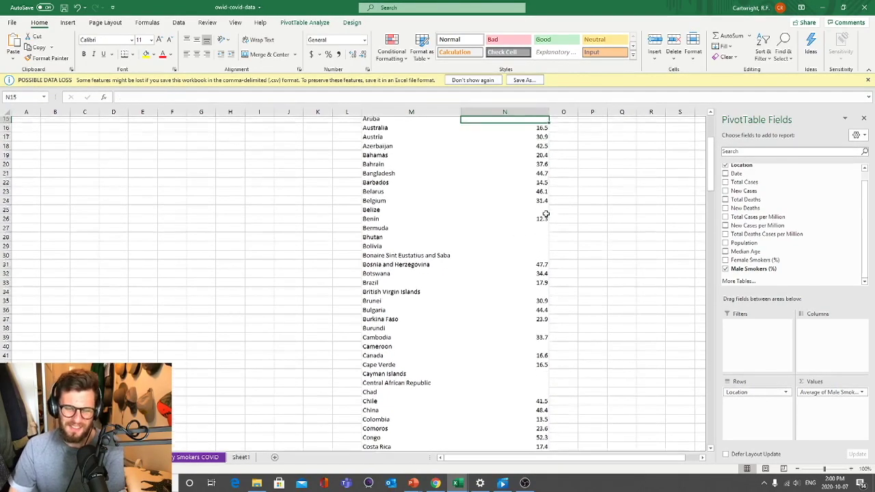
key("Up")
key("Up")
key("Up")
key("Up")
key("Up")
key("Up")
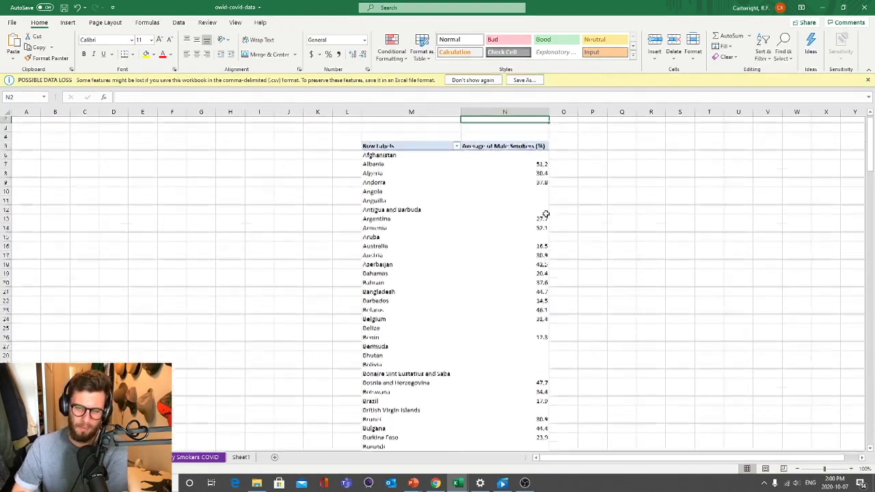
Sort the PivotTable's row labels in descending order by Average of Male Smokers (%)
left_click(403, 158)
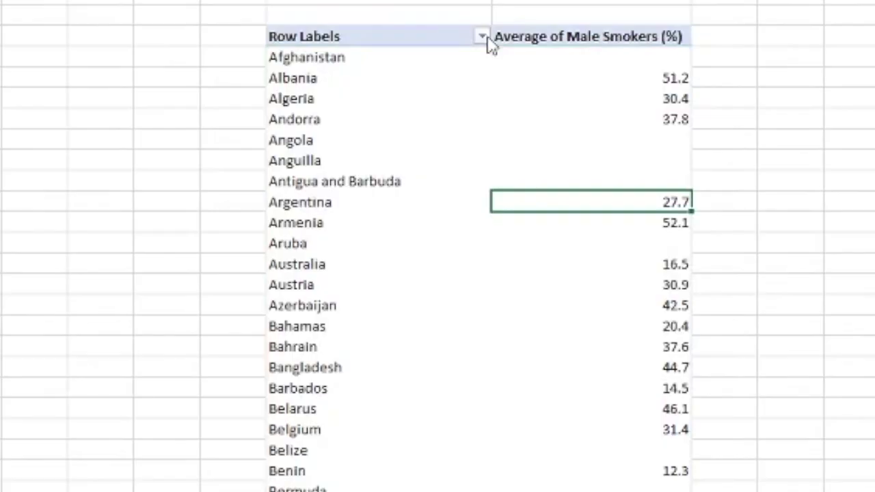
left_click(457, 149)
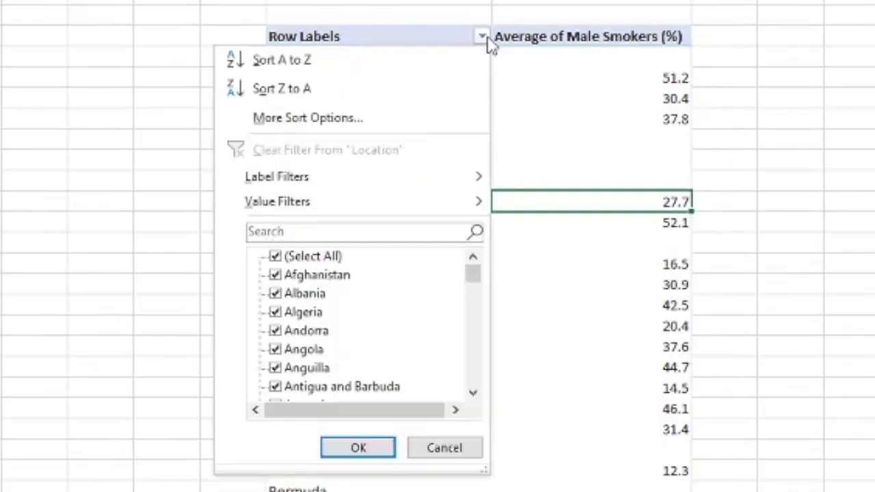
left_click(410, 119)
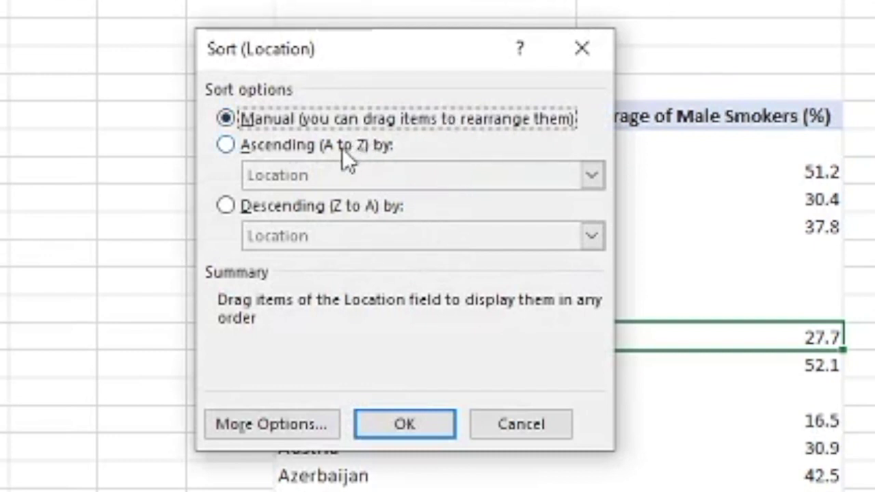
left_click(309, 209)
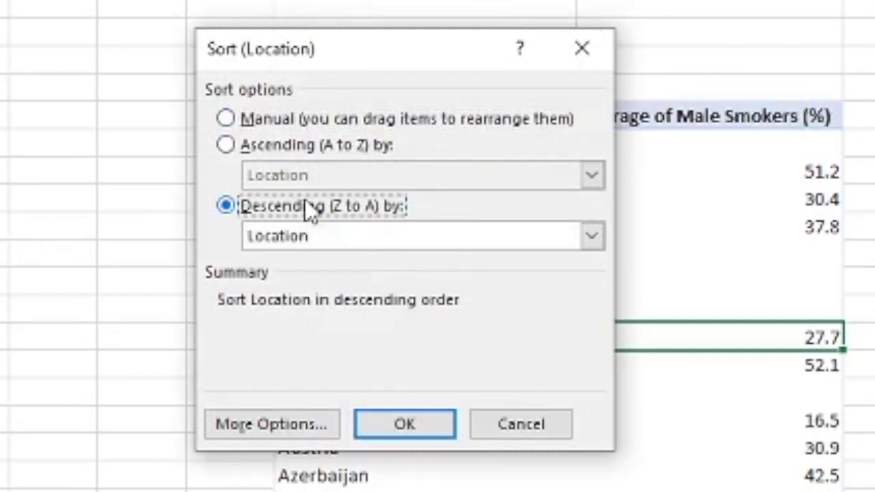
left_click(297, 240)
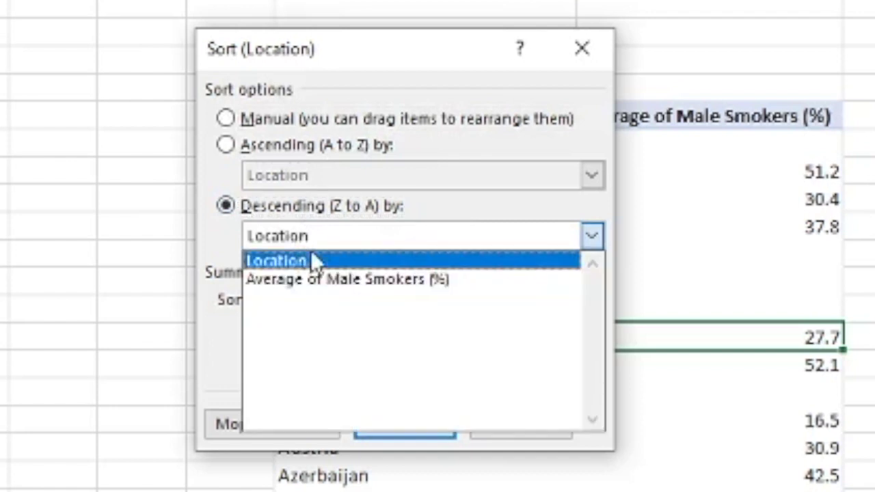
left_click(343, 278)
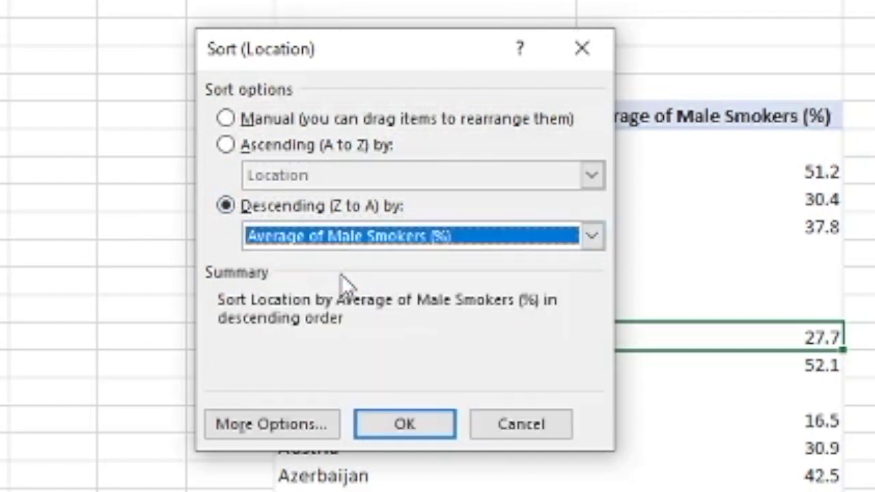
left_click(421, 429)
left_click(599, 250)
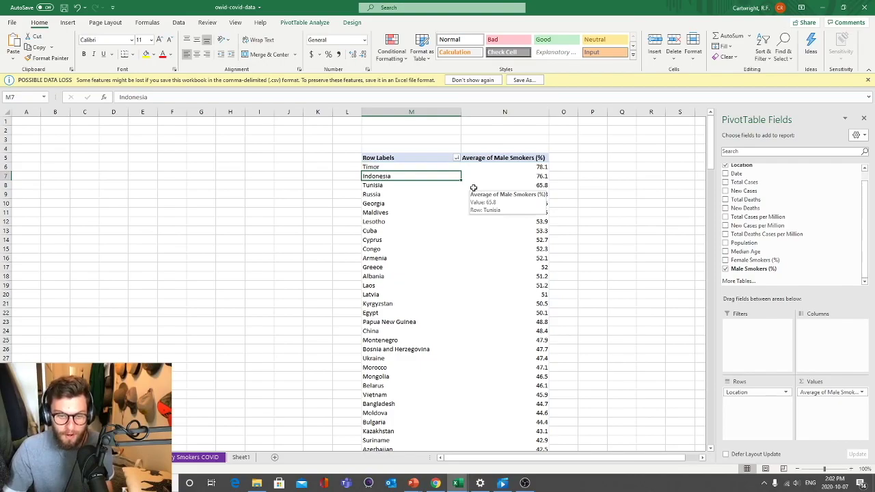
Examine the sorted country list from the highest male smoker averages down to the countries with no data
key("Right")
key("Left")
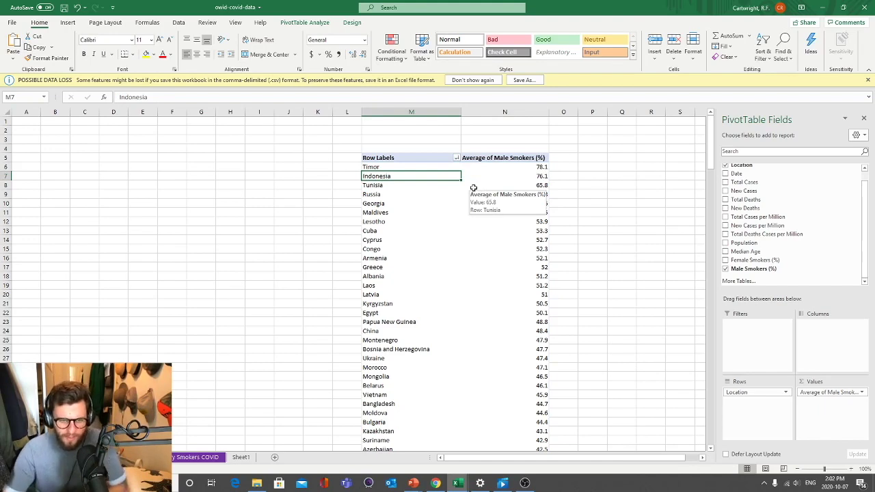
key("Down")
key("Down")
key("Up")
key("Up")
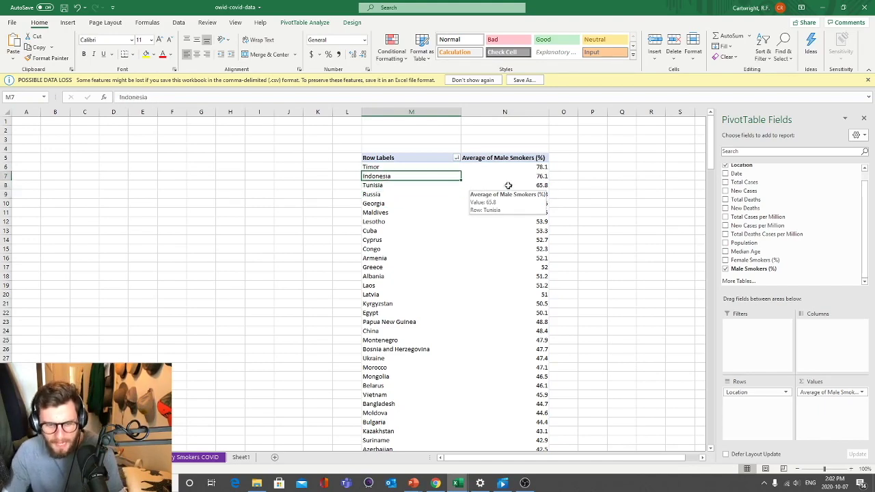
scroll(514, 264, "down", 20)
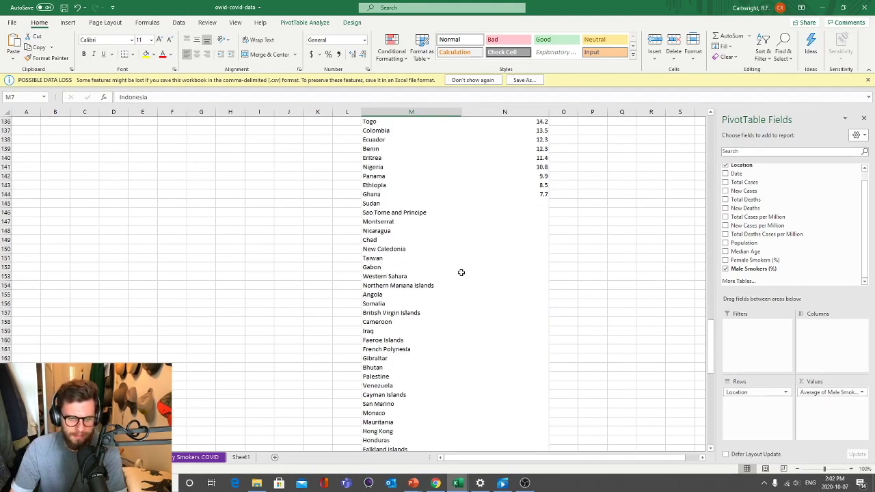
scroll(411, 272, "down", 17)
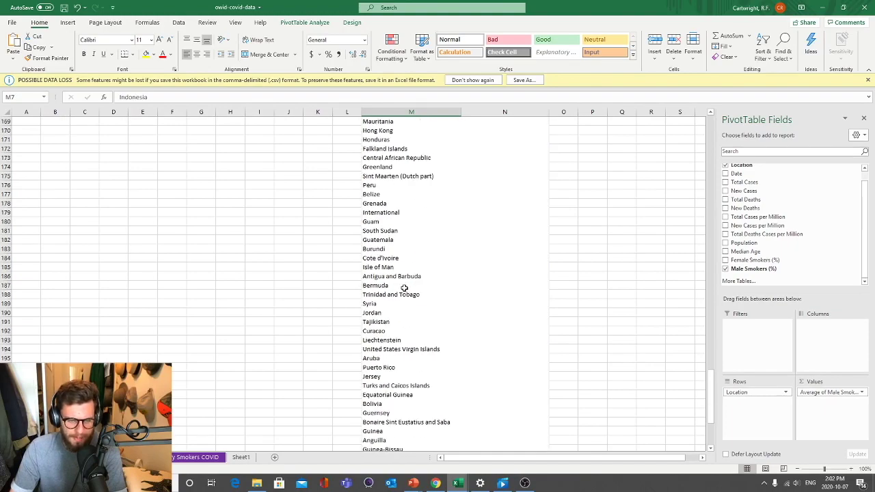
scroll(407, 360, "up", 20)
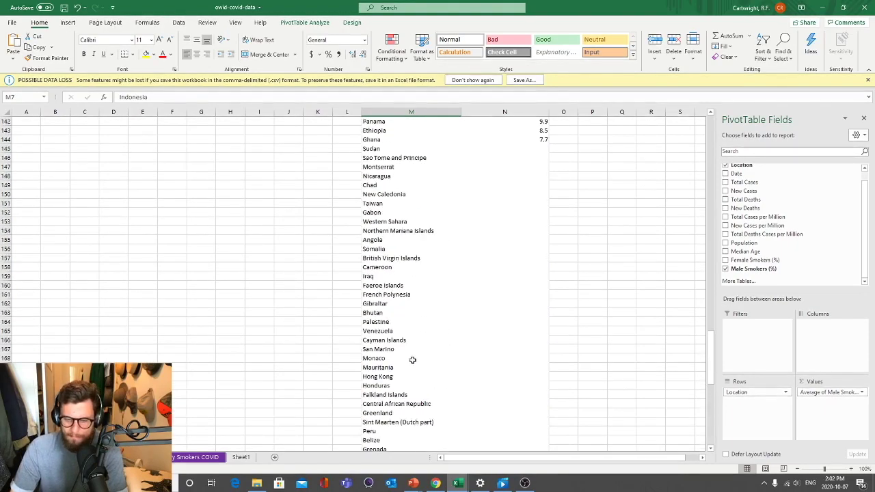
scroll(418, 352, "up", 7)
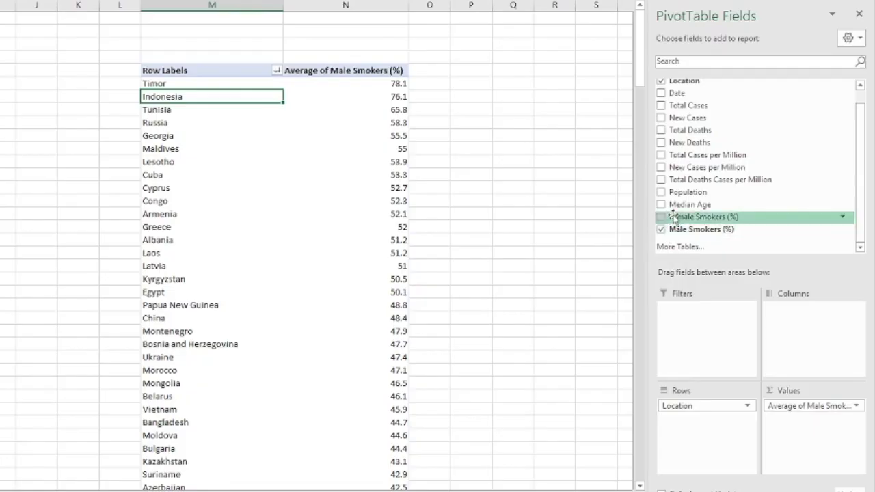
Add the Female Smokers (%) field to the PivotTable's values and summarize it by Average
left_click_drag(675, 216, 780, 424)
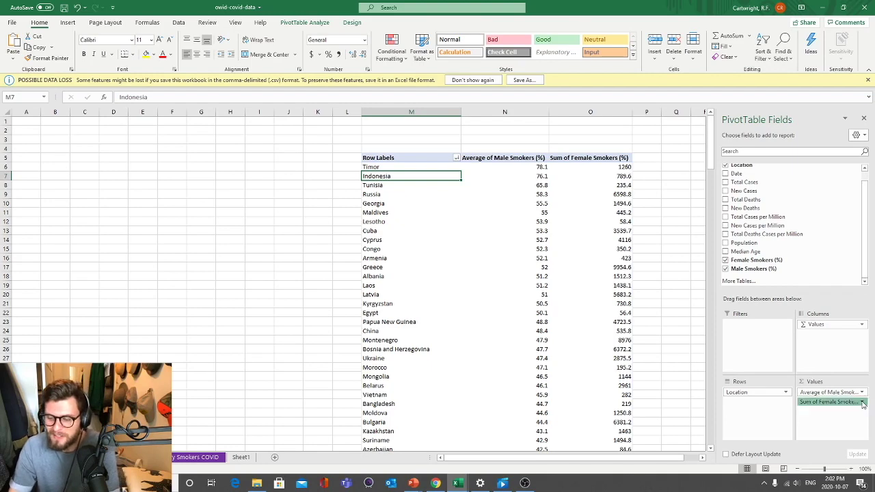
left_click(863, 403)
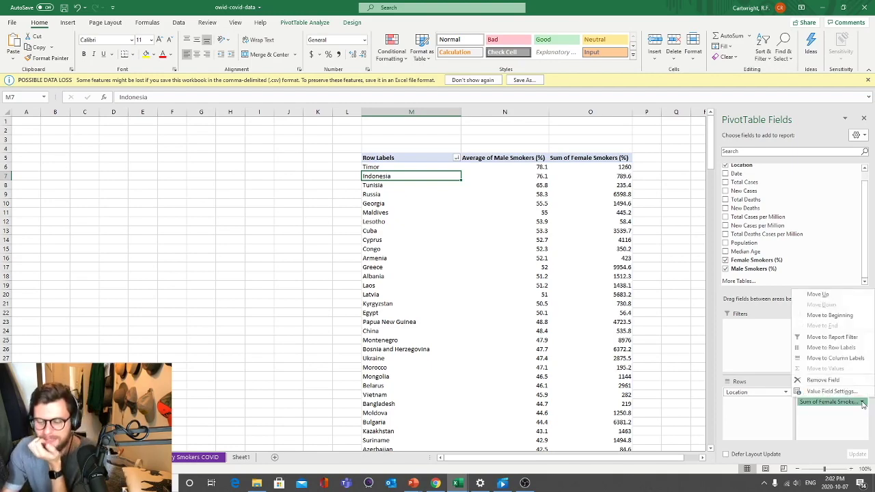
left_click(832, 391)
left_click(346, 221)
left_click(431, 262)
left_click(573, 175)
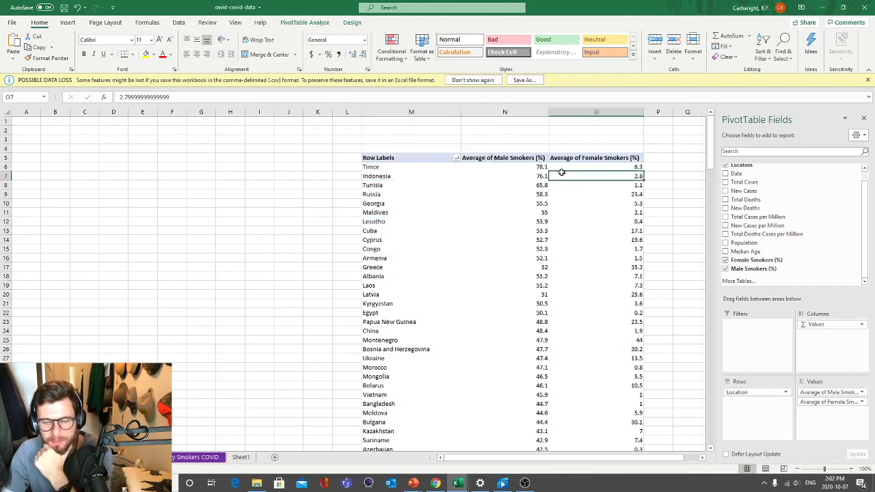
left_click(540, 176)
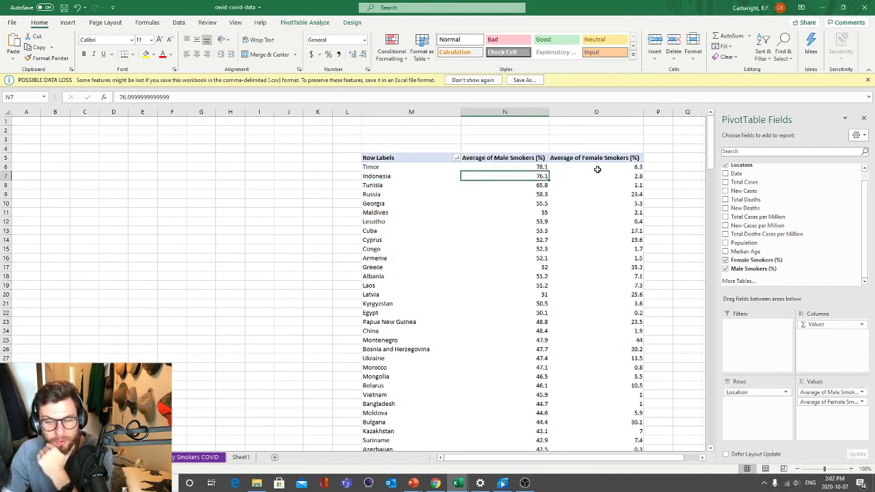
left_click(595, 167)
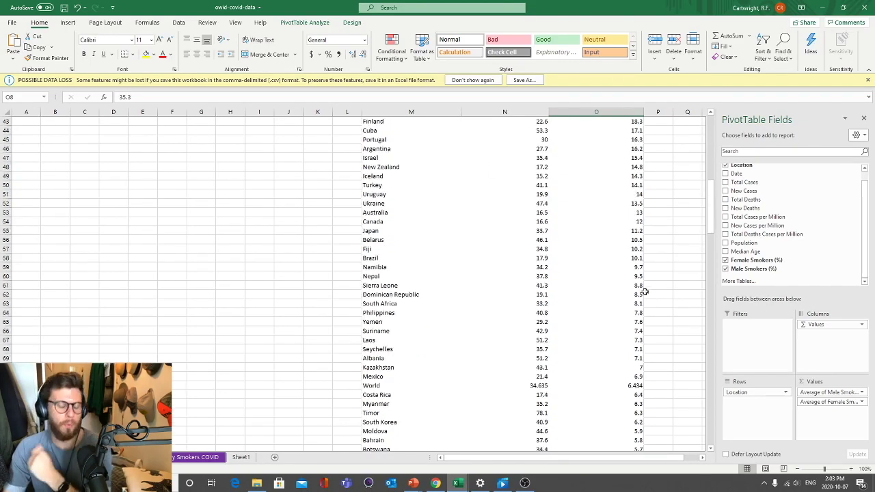
Add the Continent field to the PivotTable's rows above Location so that countries are grouped by continent
scroll(630, 292, "up", 8)
scroll(631, 292, "up", 4)
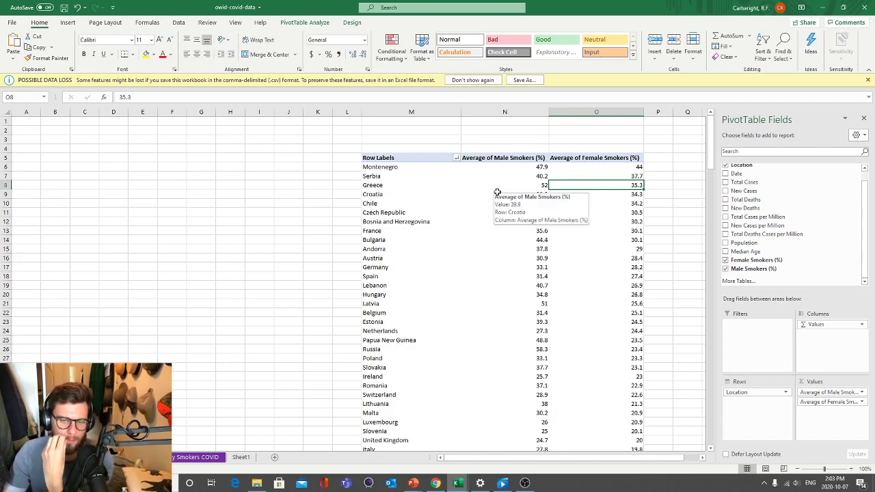
scroll(558, 458, "right", 1)
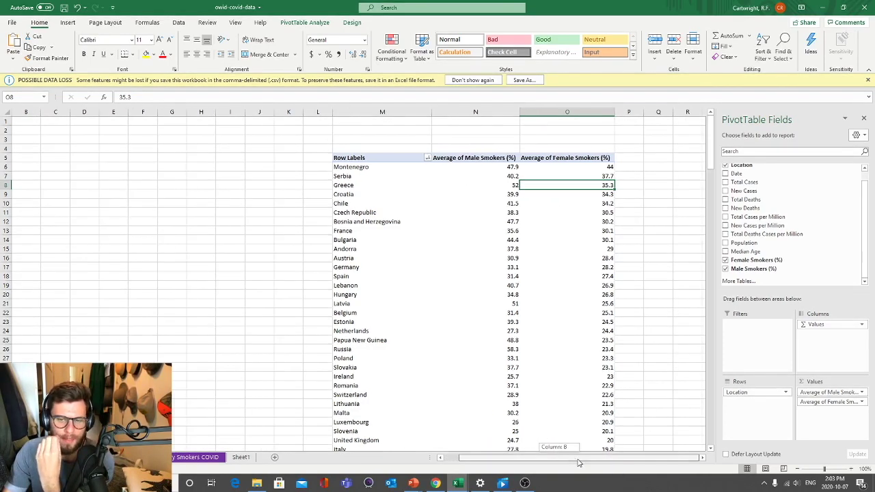
scroll(736, 183, "up", 1)
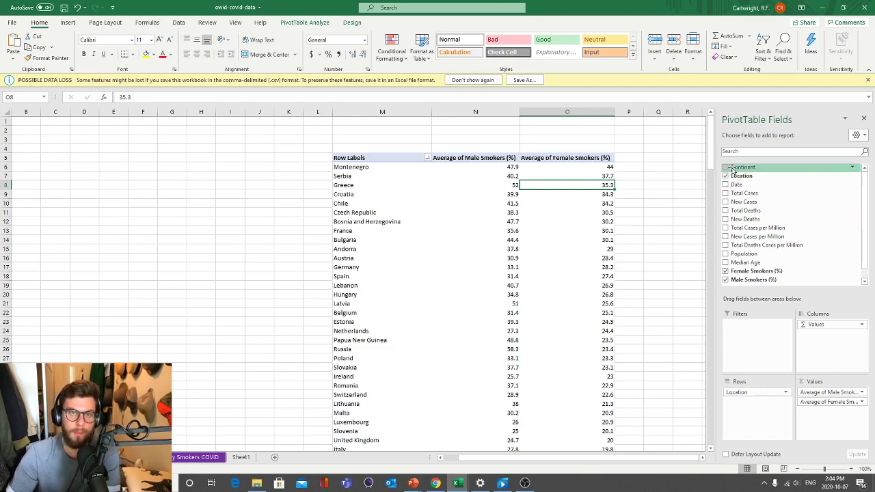
left_click_drag(733, 169, 749, 389)
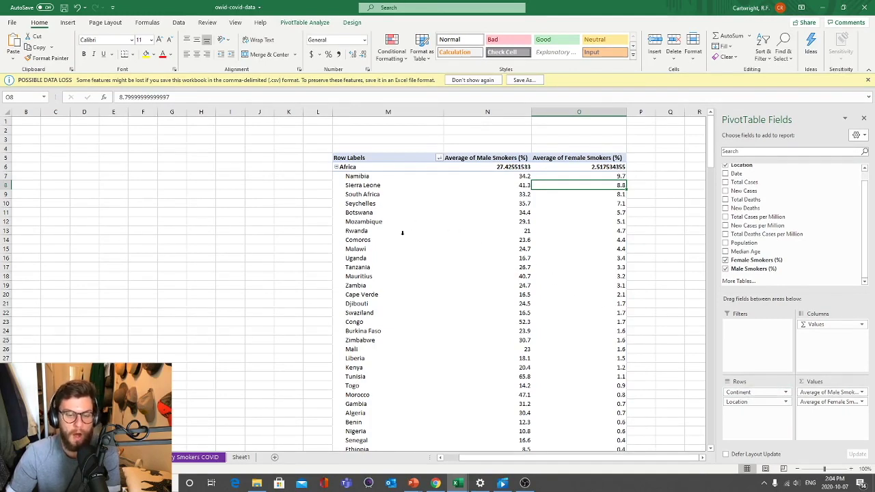
Look through the continent groups and collapse Africa, Asia, Europe, North America, Oceania and South America
scroll(402, 216, "down", 15)
scroll(437, 321, "up", 14)
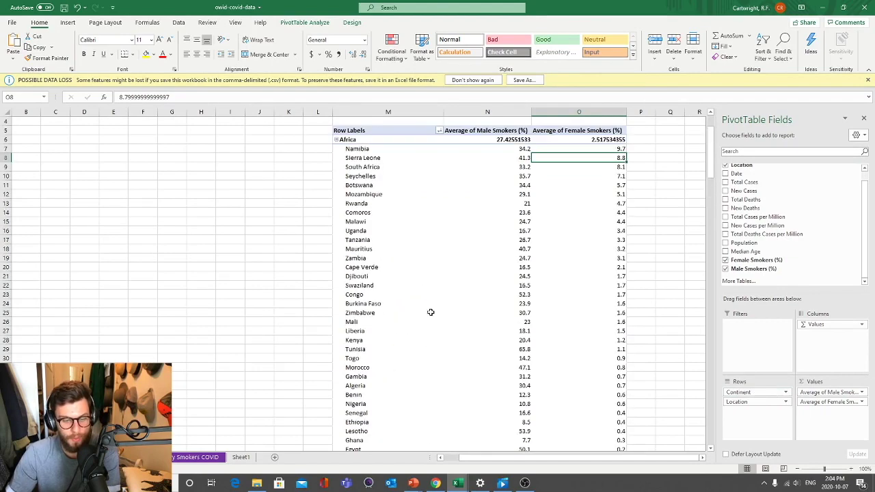
scroll(359, 178, "up", 1)
scroll(362, 205, "down", 16)
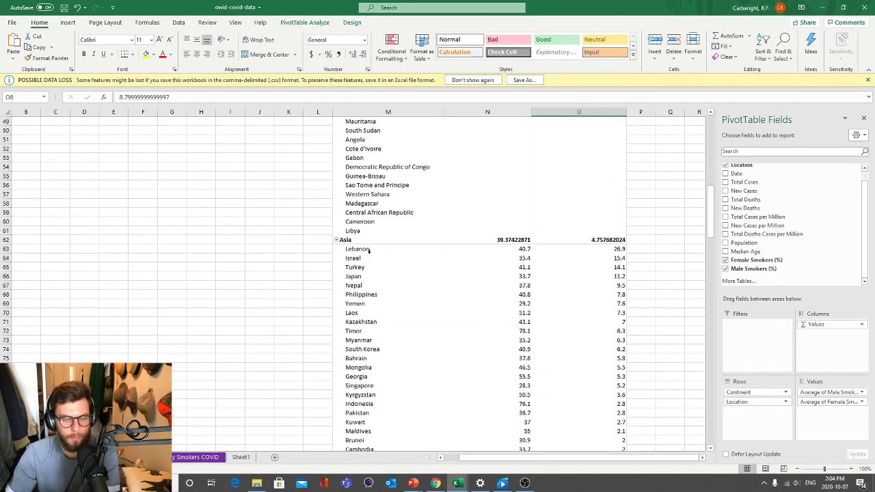
scroll(393, 259, "down", 8)
scroll(393, 260, "up", 20)
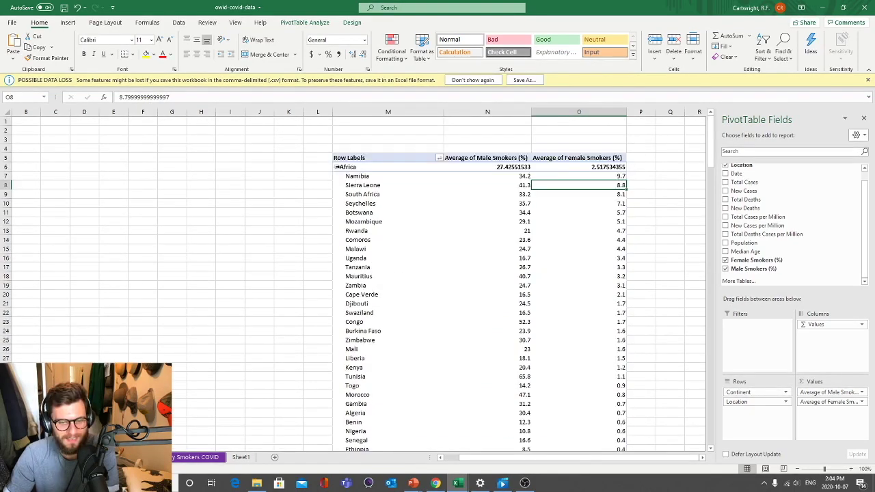
left_click(336, 167)
left_click(336, 176)
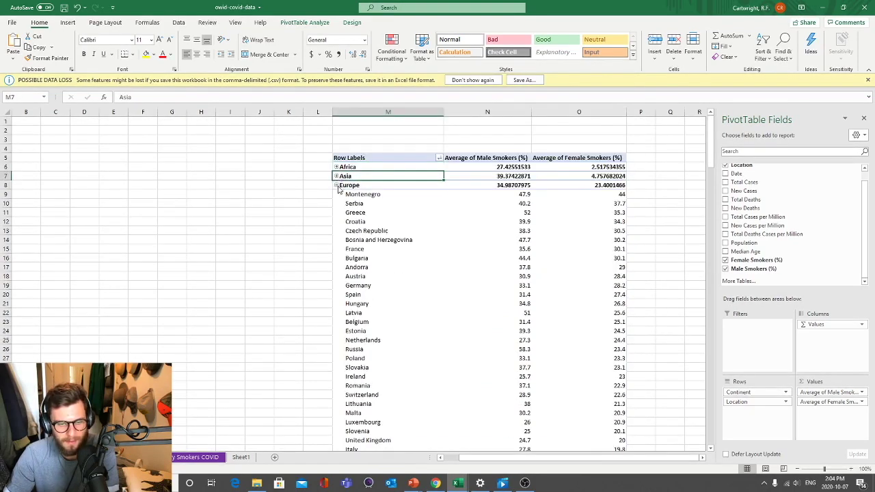
left_click(336, 185)
left_click(336, 194)
left_click(336, 204)
left_click(336, 213)
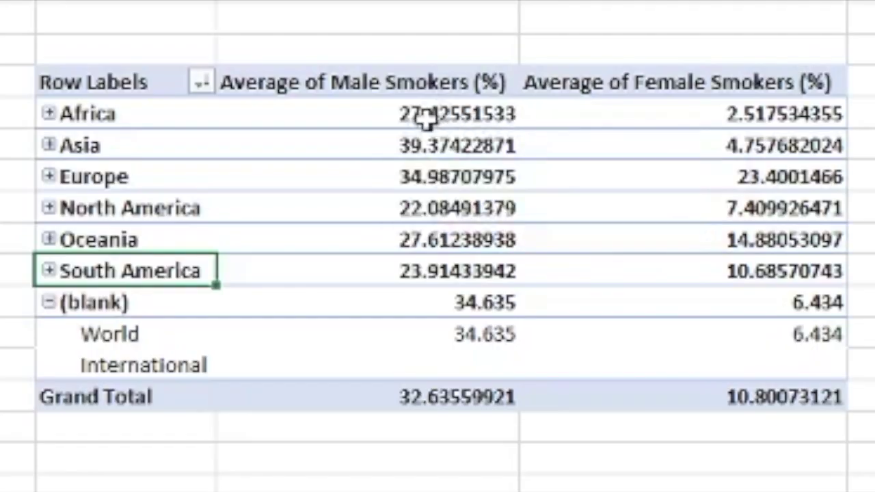
Reduce the number of decimal places shown for the male and female smoker averages of the continents
left_click_drag(427, 118, 767, 333)
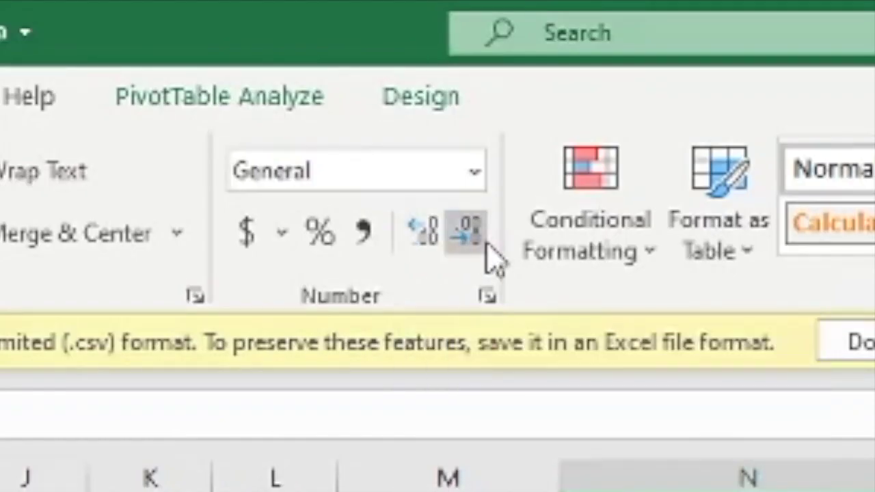
left_click(237, 55)
left_click(236, 55)
left_click(237, 55)
left_click(236, 55)
left_click(236, 55)
left_click(237, 54)
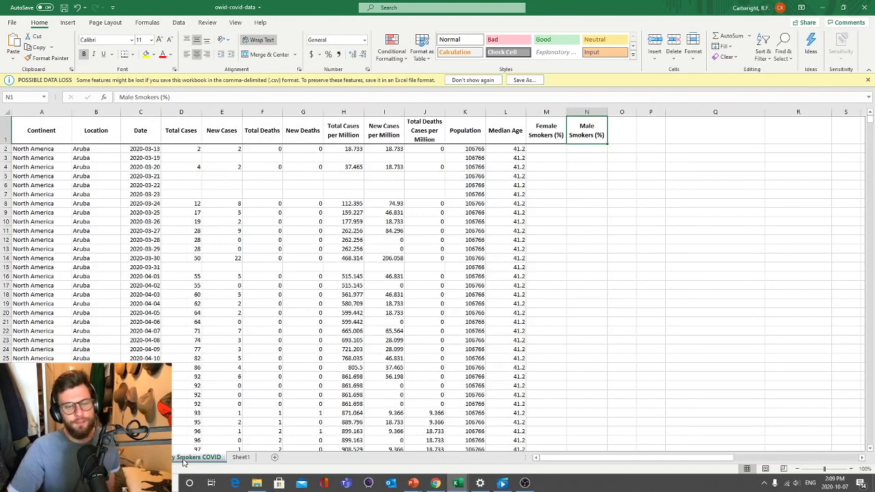
Add the header "Cases per Population" in cell O1 of the data sheet and widen column O
left_click(630, 129)
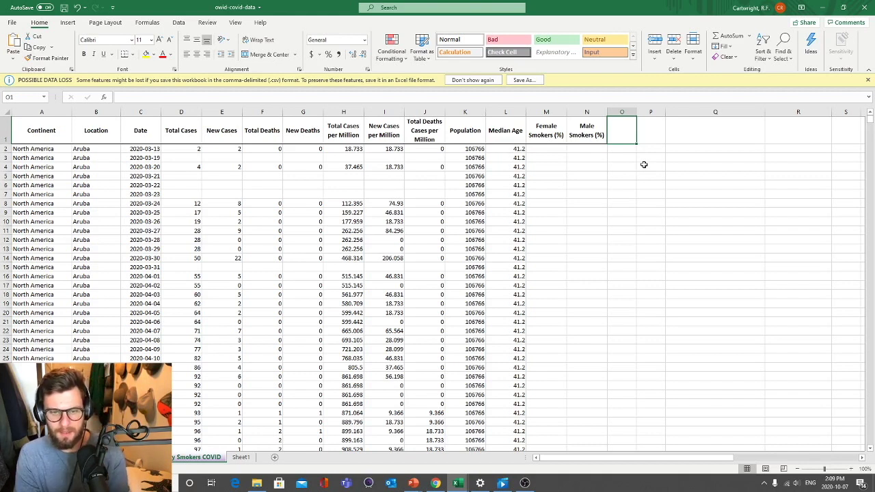
type("Cases")
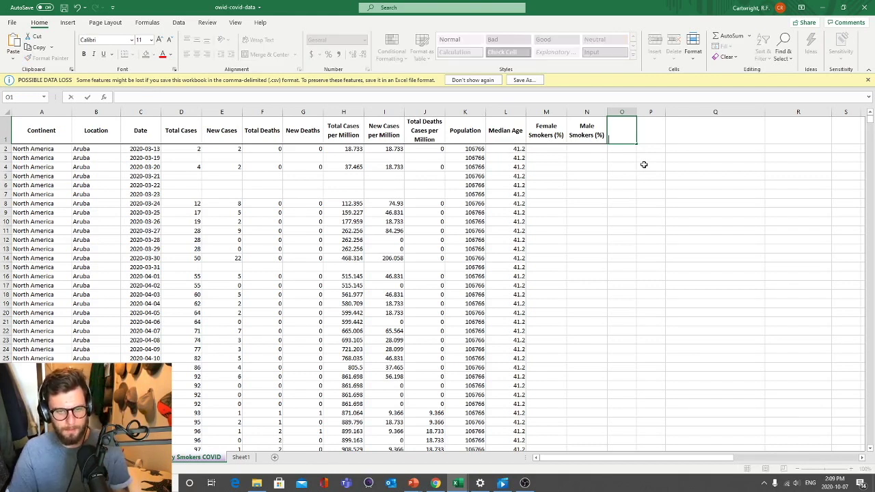
type(" per P")
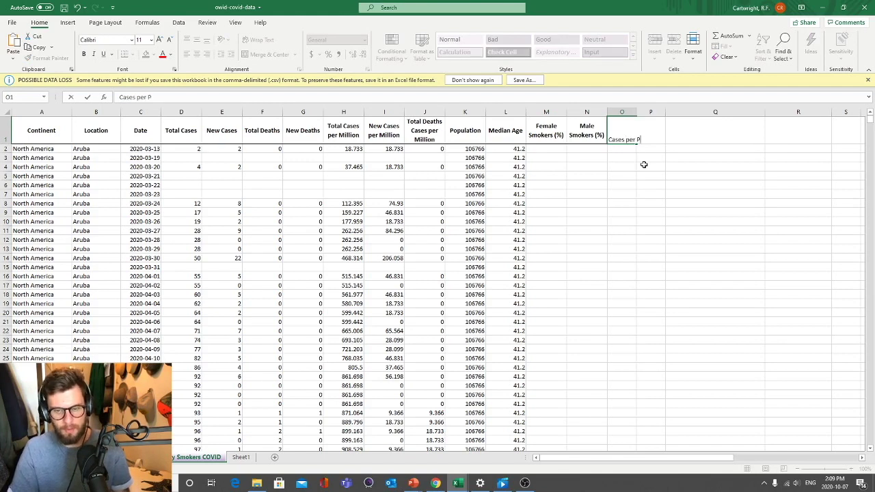
type("opulation")
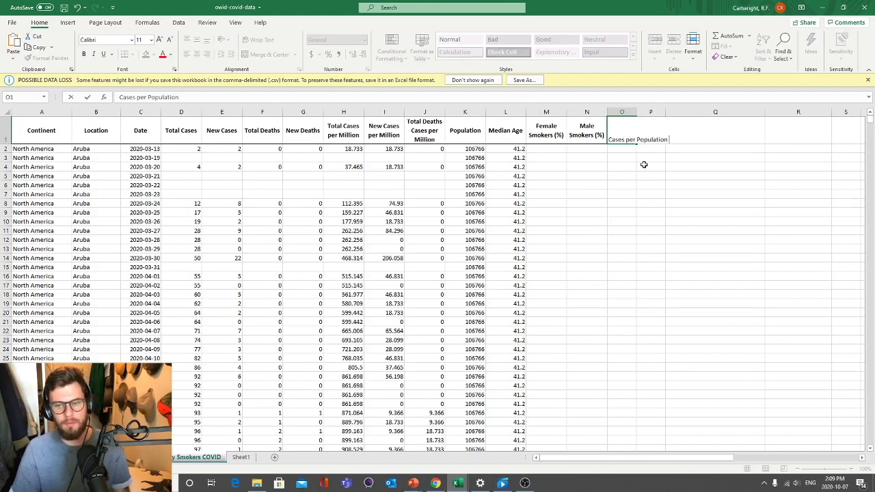
key("Return")
left_click_drag(634, 114, 648, 113)
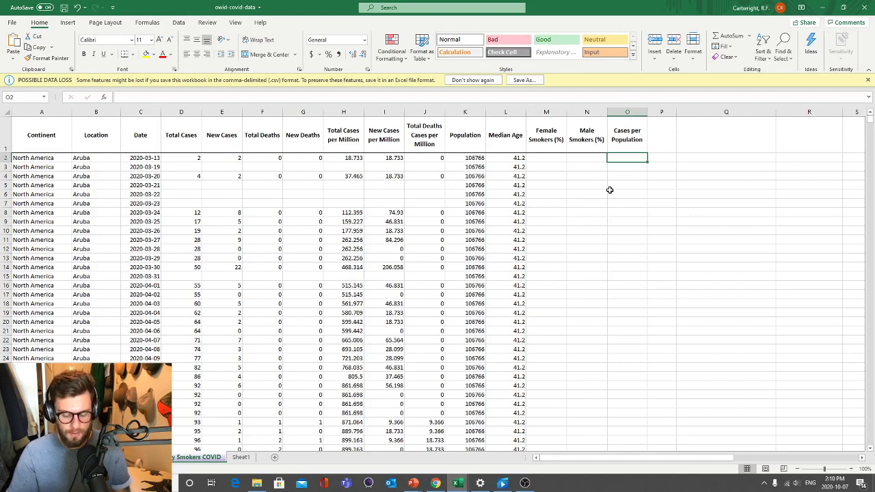
Enter the formula =E2/K2 in cell O2 to divide new cases by population
type("=")
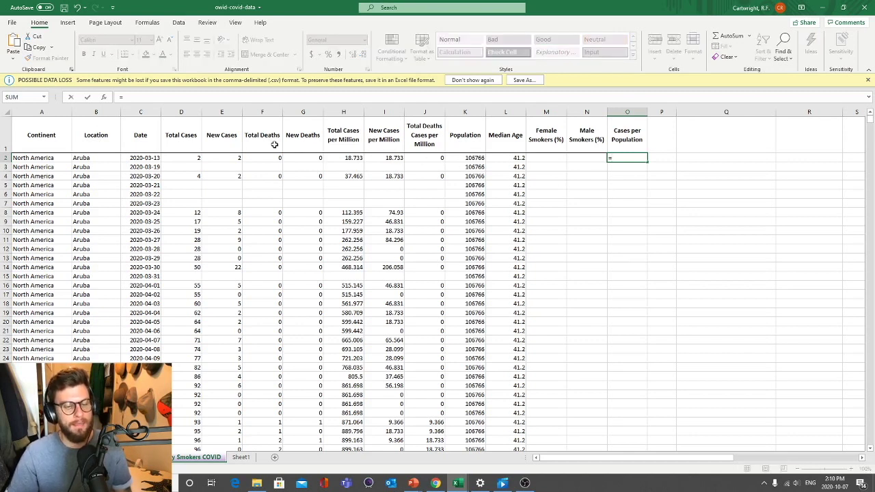
left_click(229, 158)
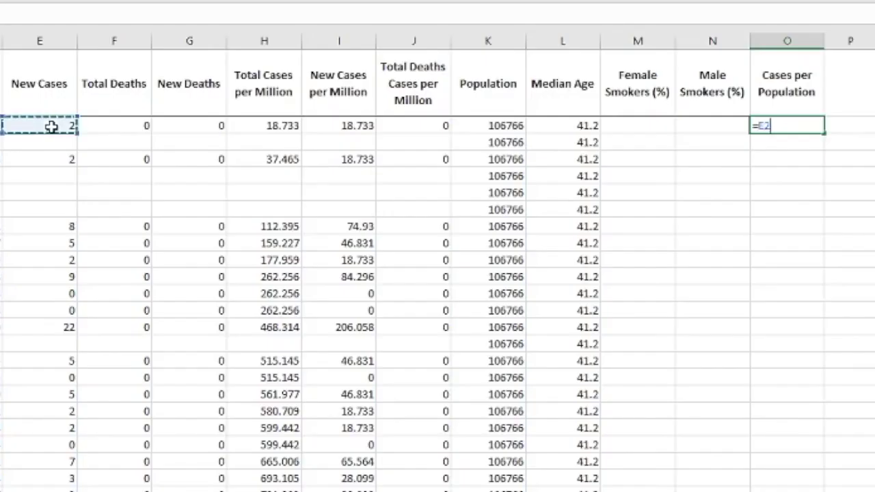
type("/")
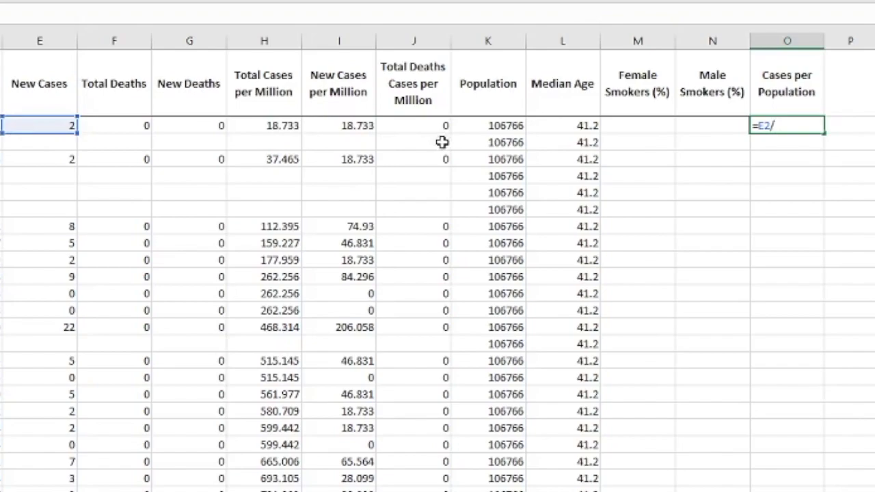
left_click(504, 130)
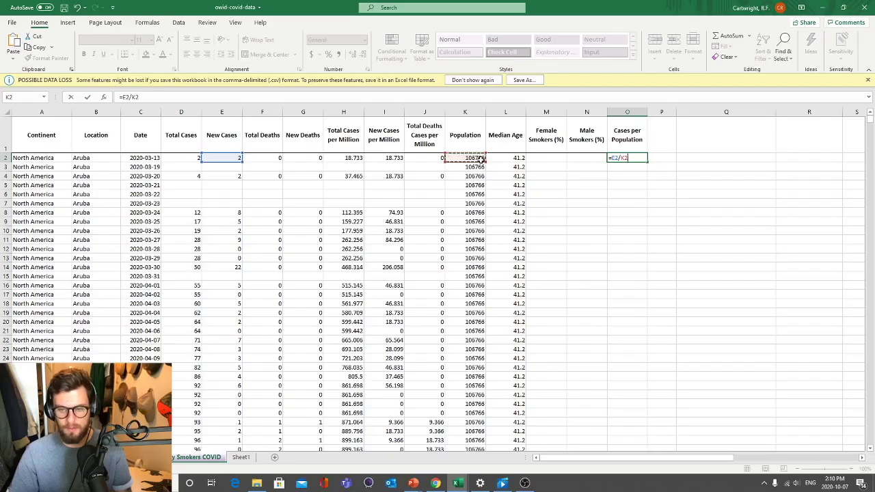
key("Return")
Fill the O2 formula down the whole Cases per Population column and check the filled rows toward the end
left_click(616, 158)
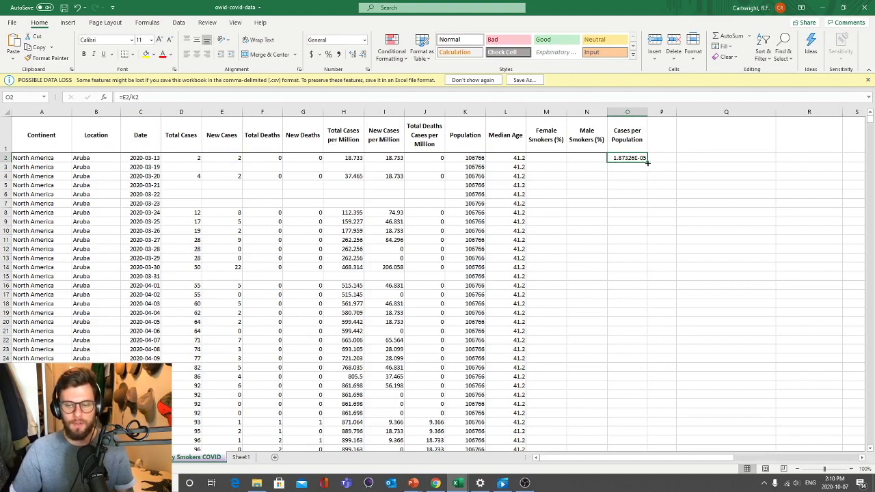
left_click_drag(648, 161, 635, 327)
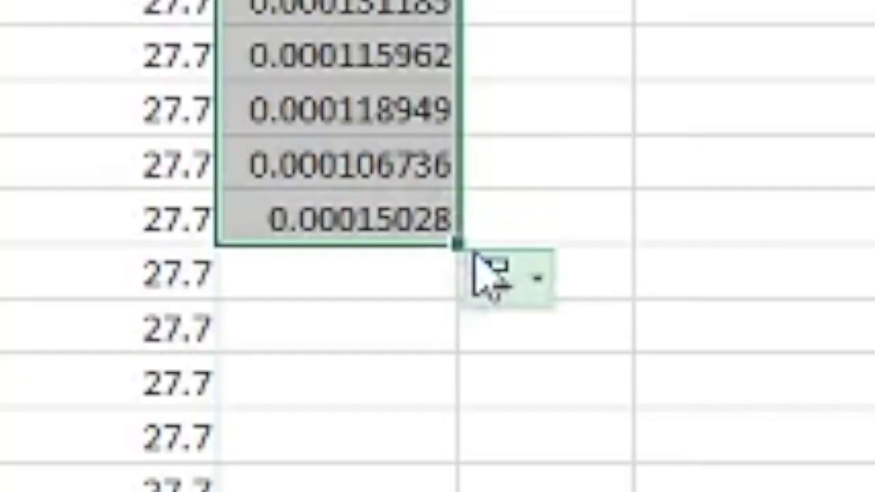
double_click(651, 327)
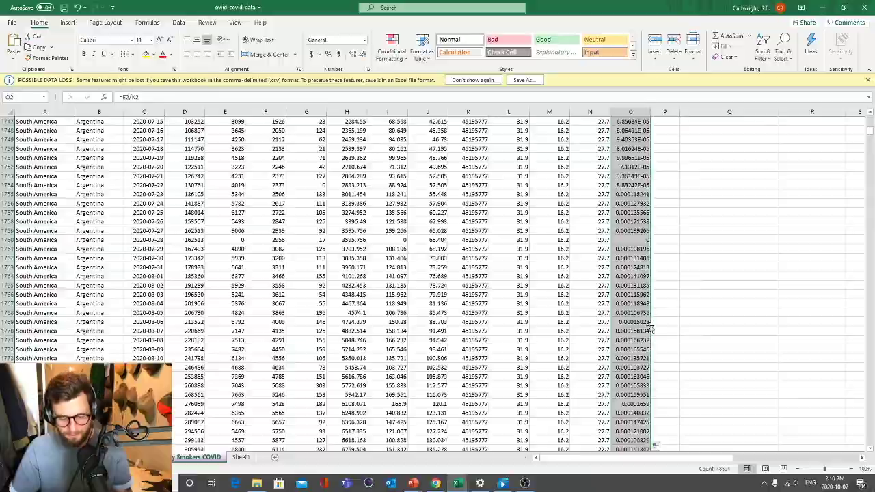
left_click_drag(869, 134, 871, 420)
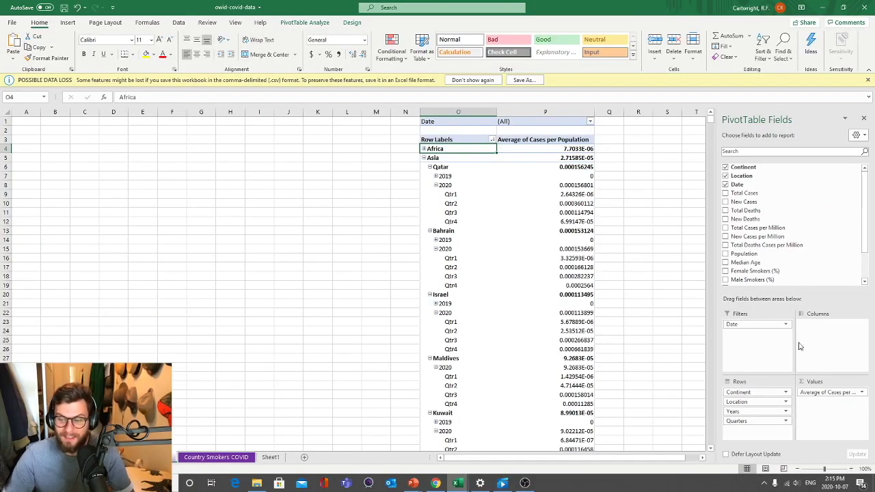
Remove the Date field from the filters of the cases-per-population PivotTable and add it back as a filter
left_click_drag(744, 325, 664, 316)
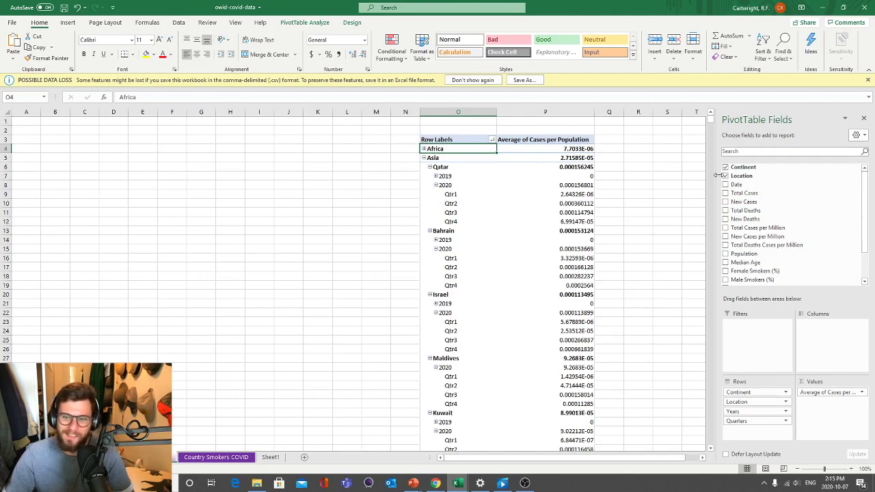
mouse_move(736, 184)
left_mouse_down()
mouse_move(747, 189)
mouse_move(707, 195)
mouse_move(781, 182)
mouse_move(768, 191)
mouse_move(752, 183)
left_mouse_up()
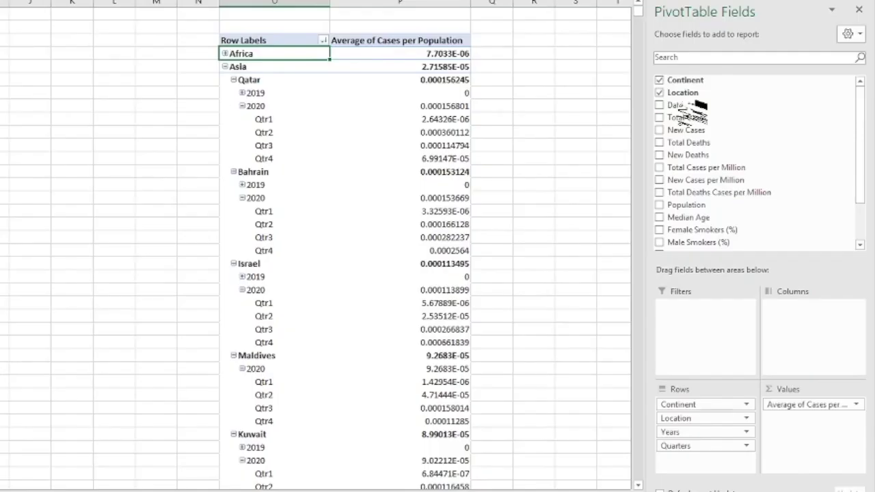
left_click_drag(690, 110, 697, 348)
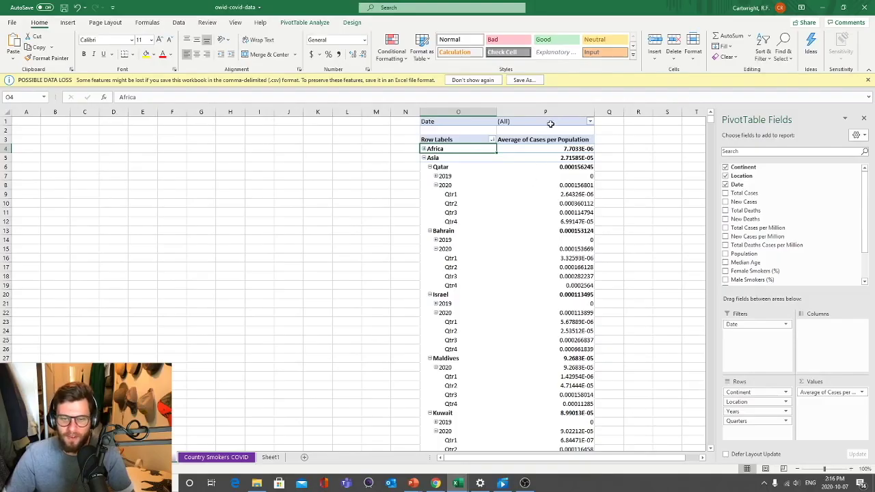
Open the PivotTable's Date filter and browse the list of months
left_click(591, 122)
scroll(534, 177, "down", 3)
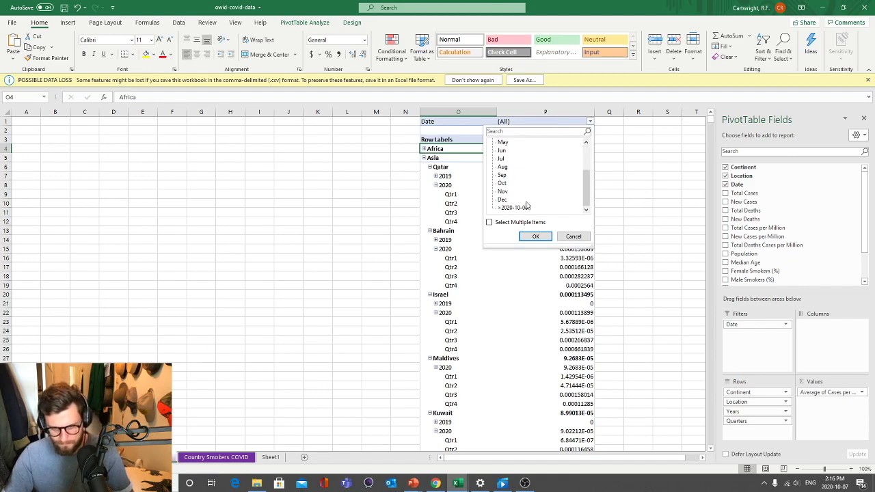
scroll(547, 210, "up", 2)
scroll(529, 209, "down", 1)
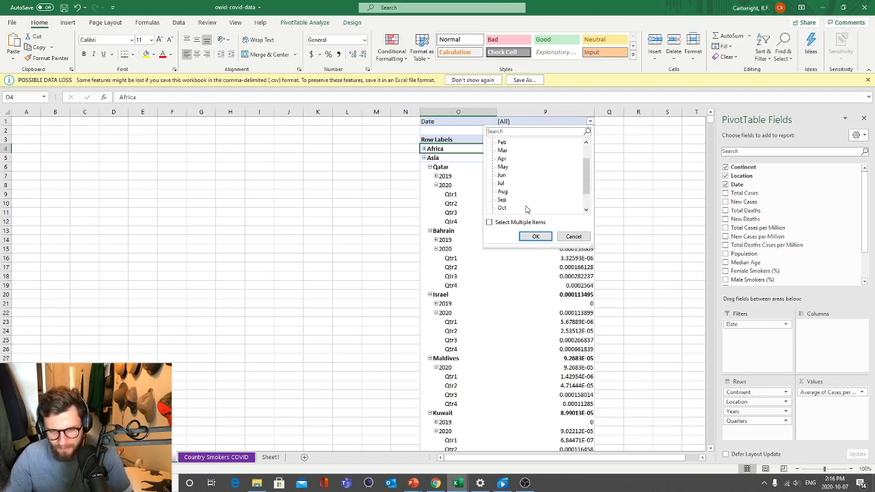